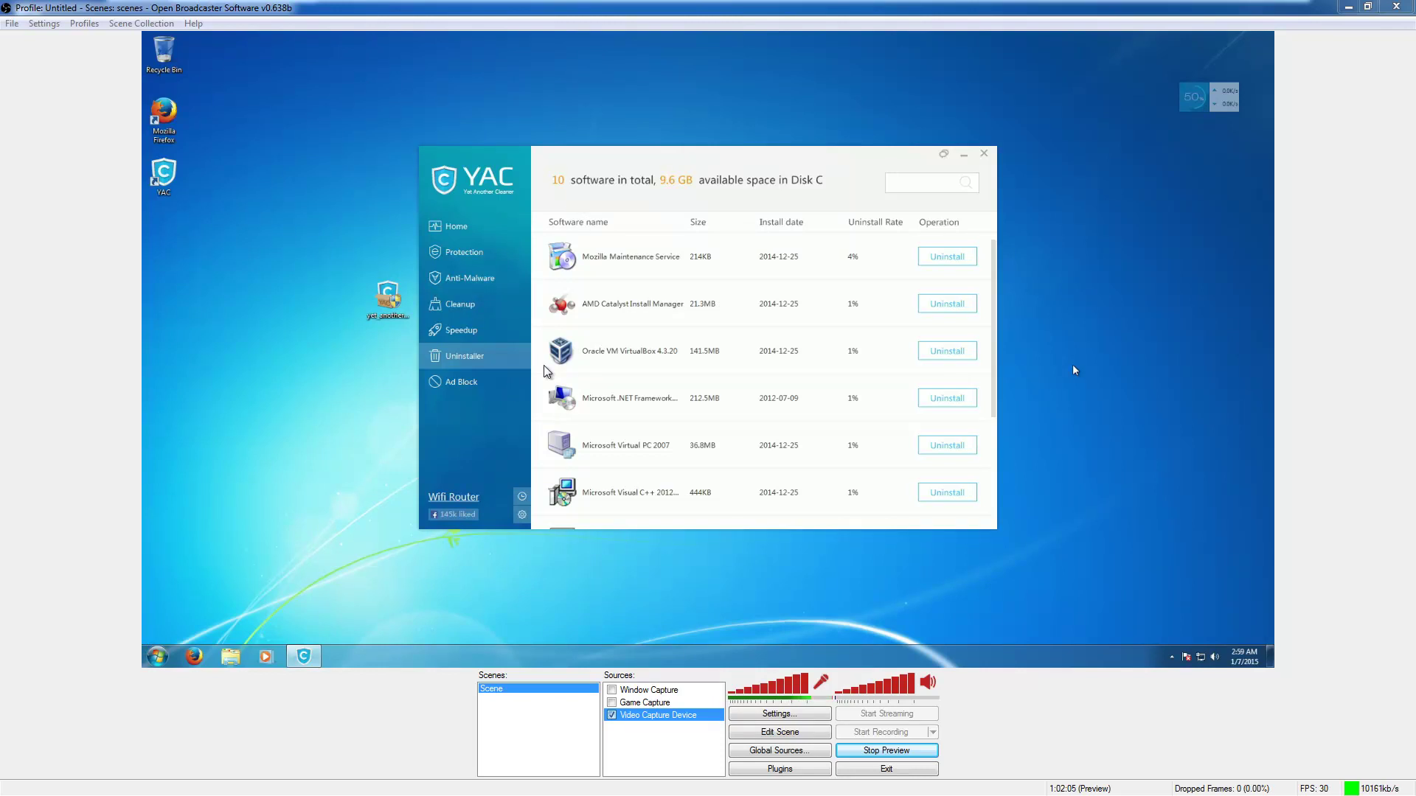
Step: Bring up the OBS preview's context menu to reach Fullscreen Preview Mode
right_click(501, 383)
Step: Switch OBS to fullscreen preview, start a YAC Anti-Malware Custom Scan, and expand drive C:
left_click(560, 418)
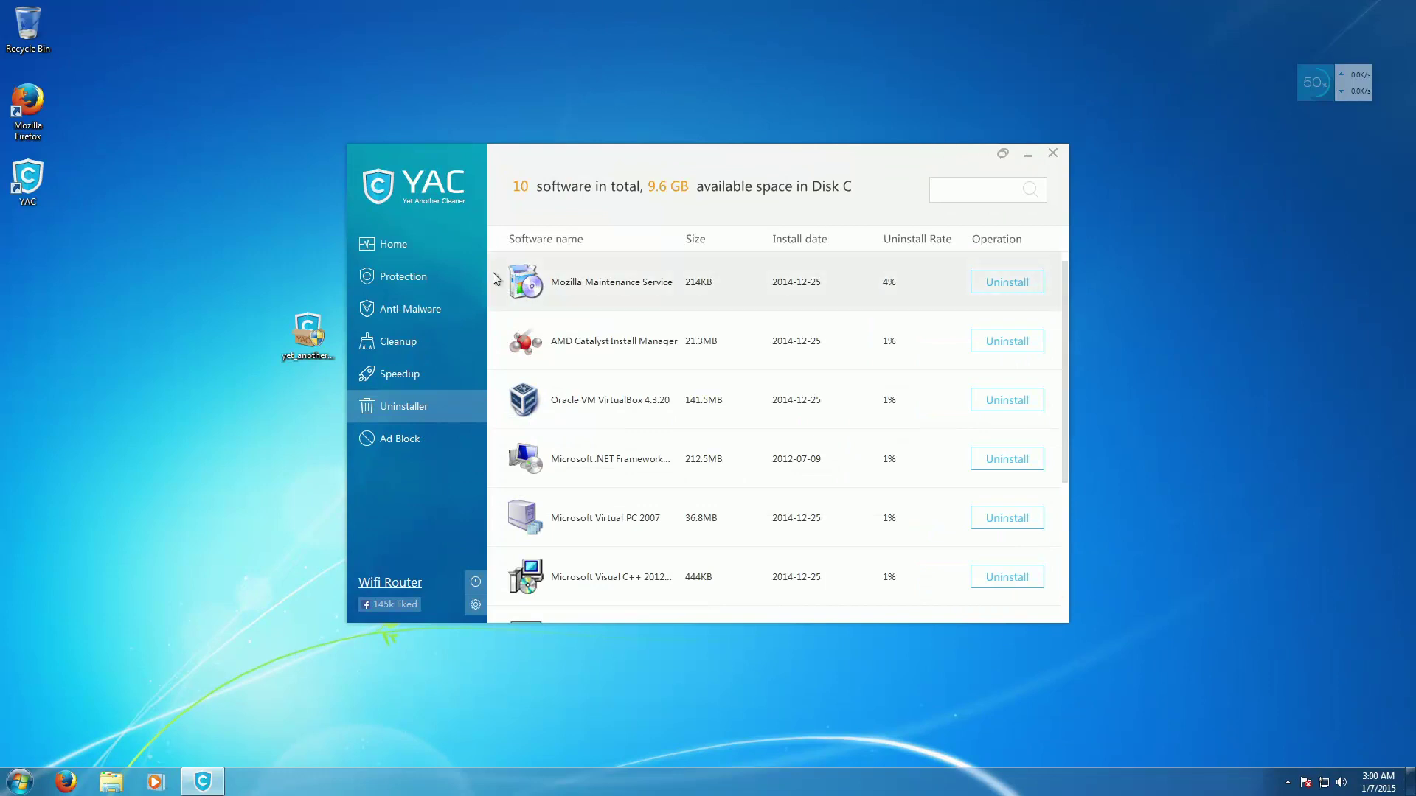
left_click(360, 245)
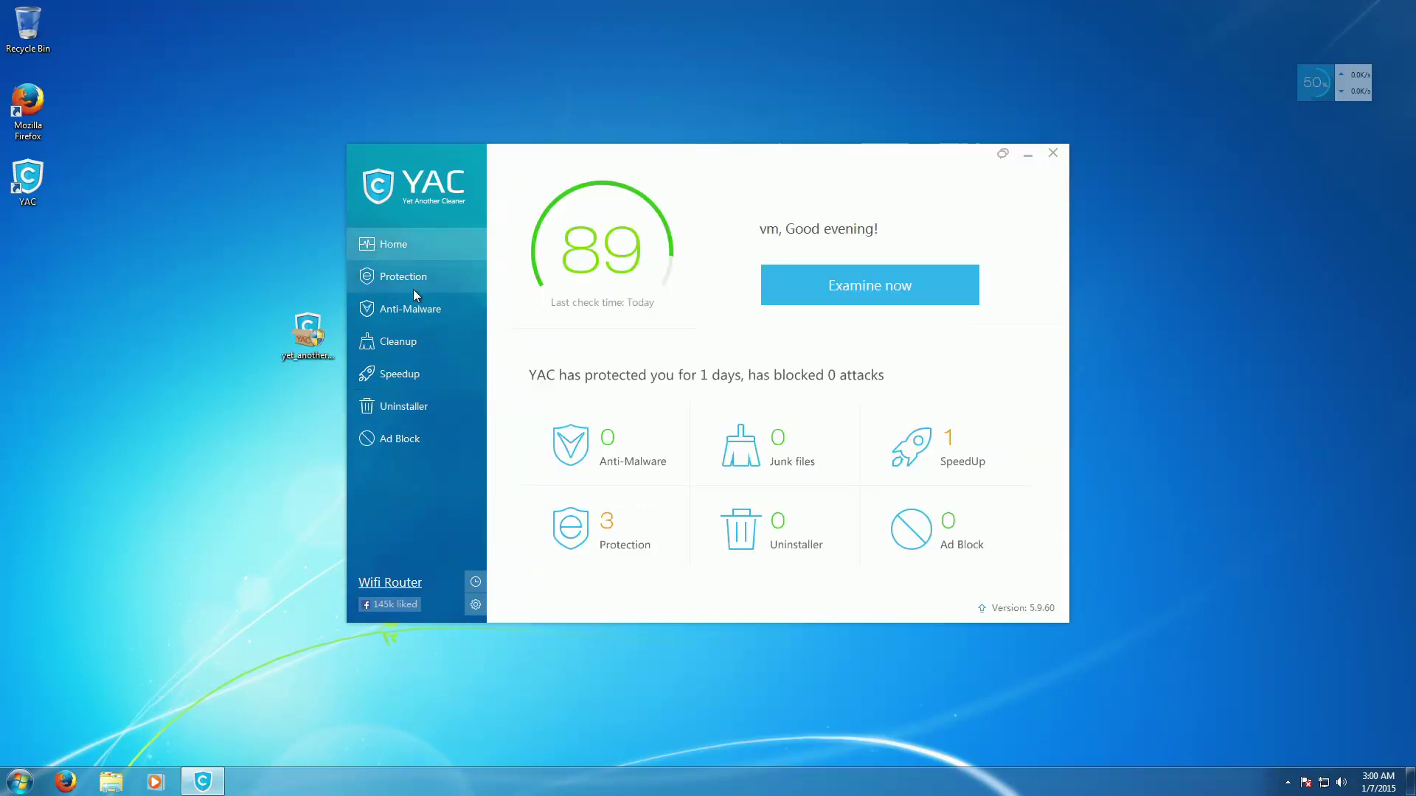
left_click(414, 308)
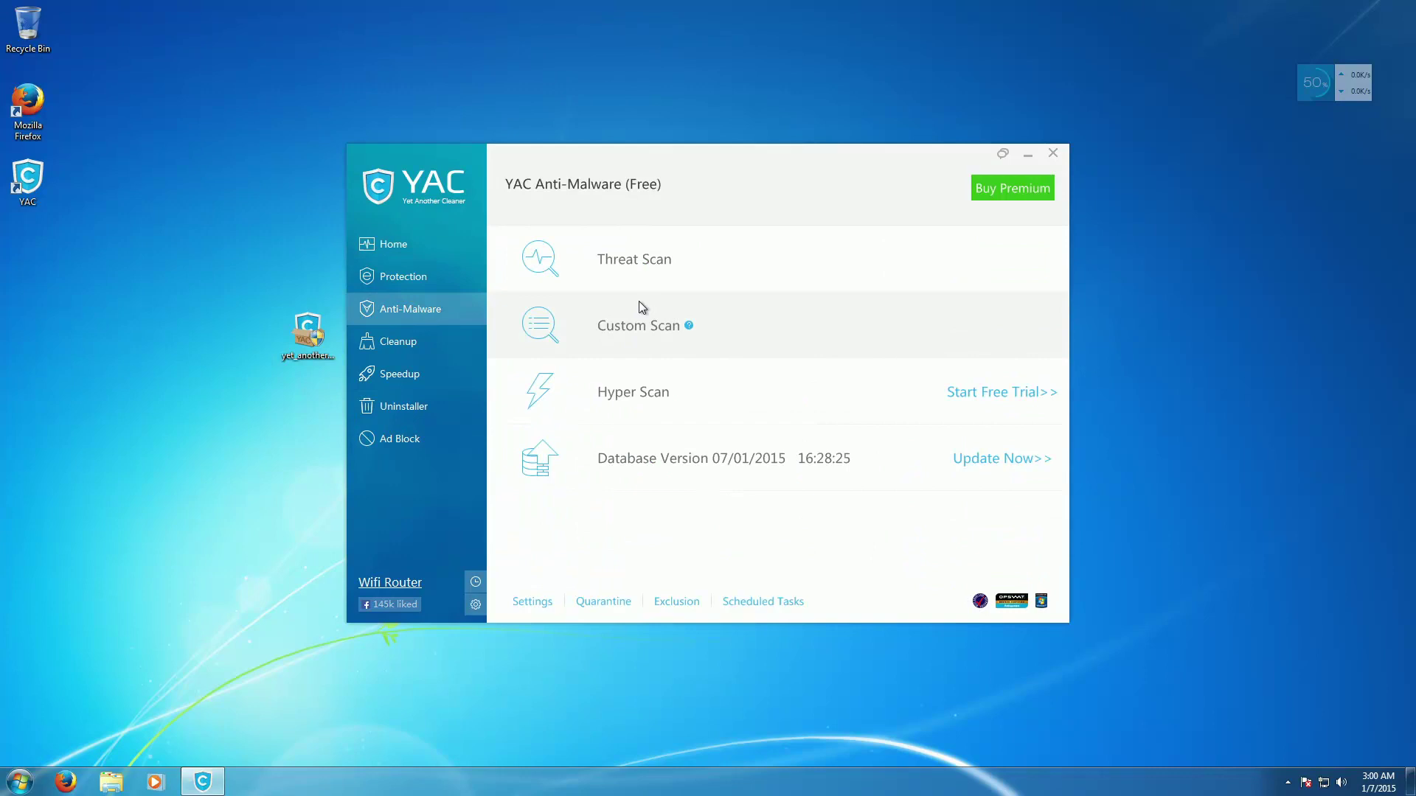
left_click(724, 342)
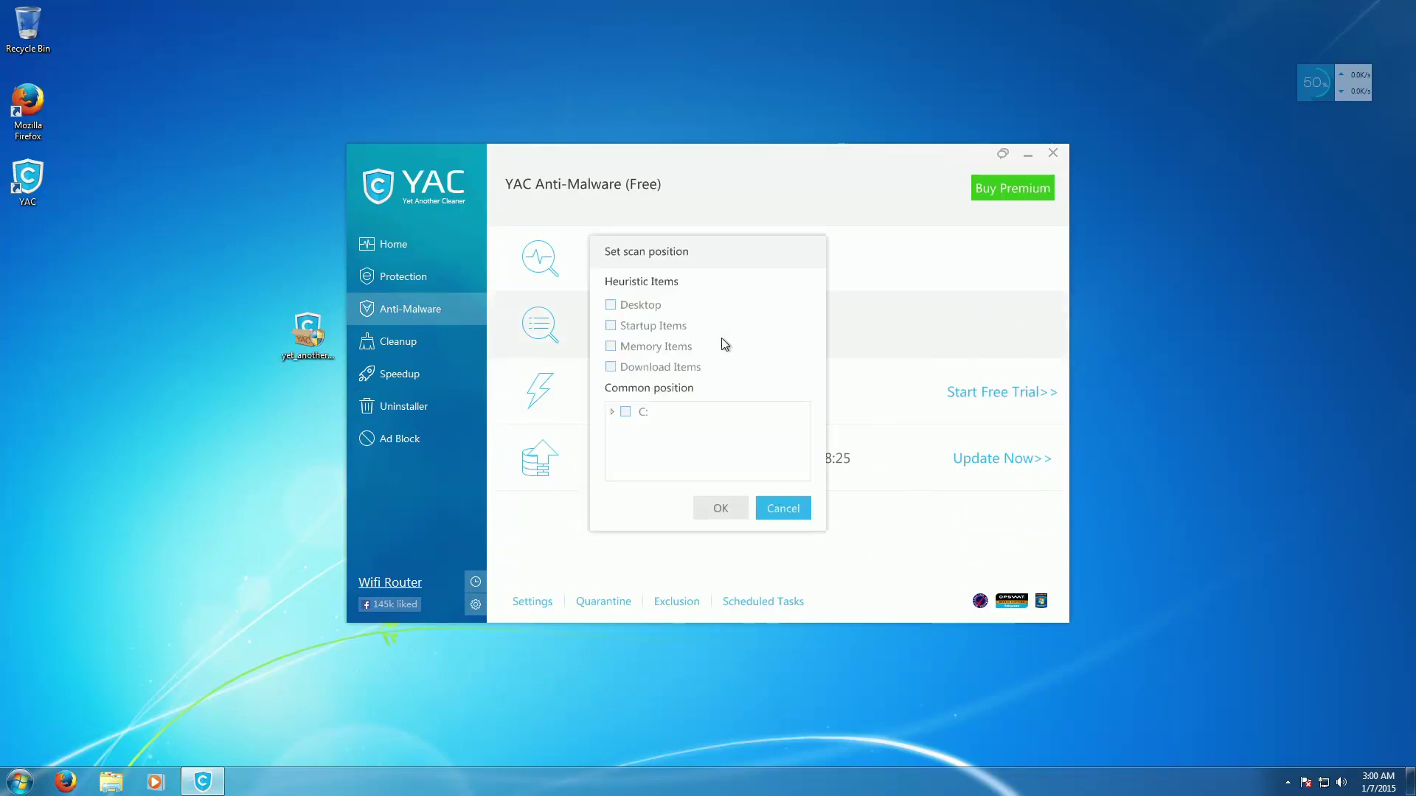
left_click(615, 413)
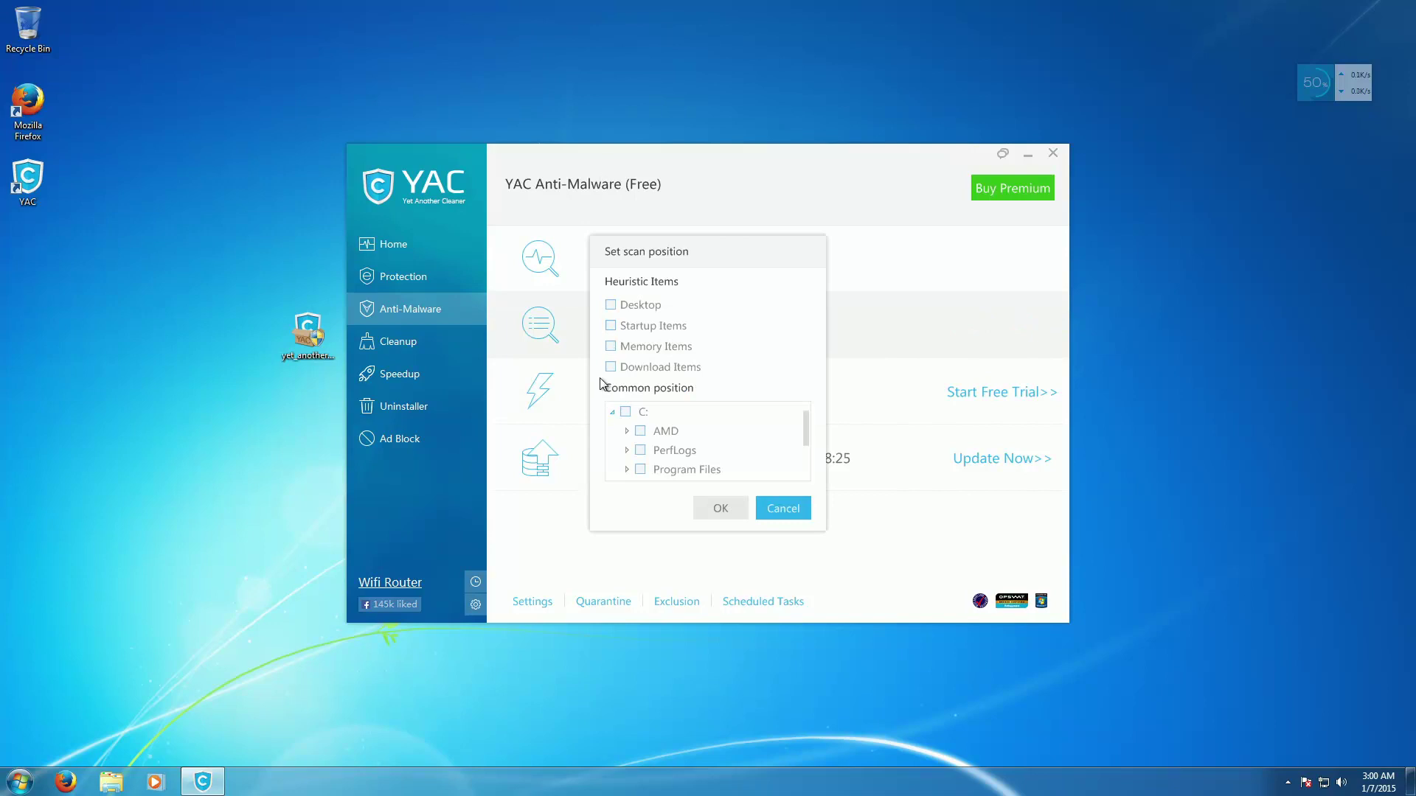
Step: In Explorer, open the Desktop's MWP 2015-01-03 #382 folder and its same-named inner folder
left_click(122, 788)
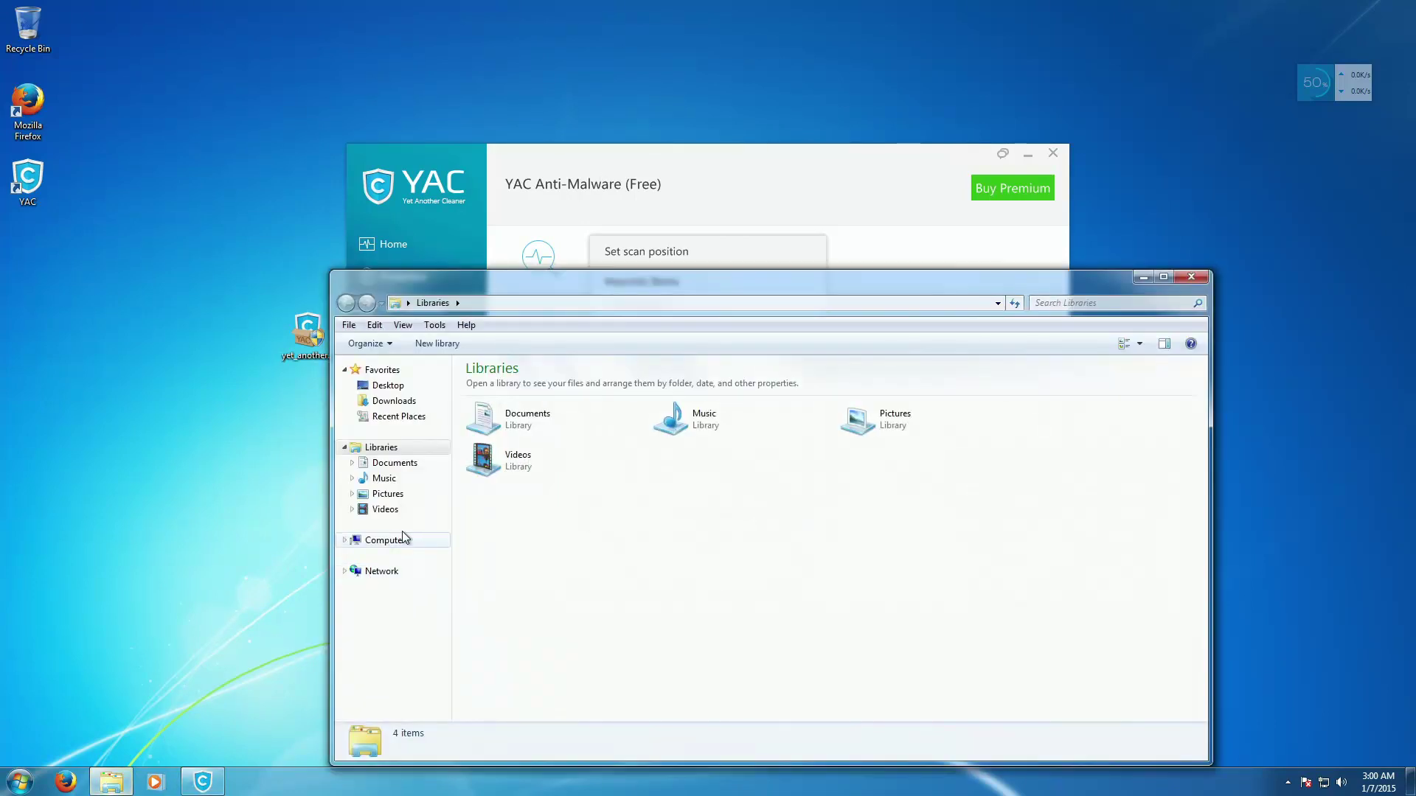
left_click(417, 384)
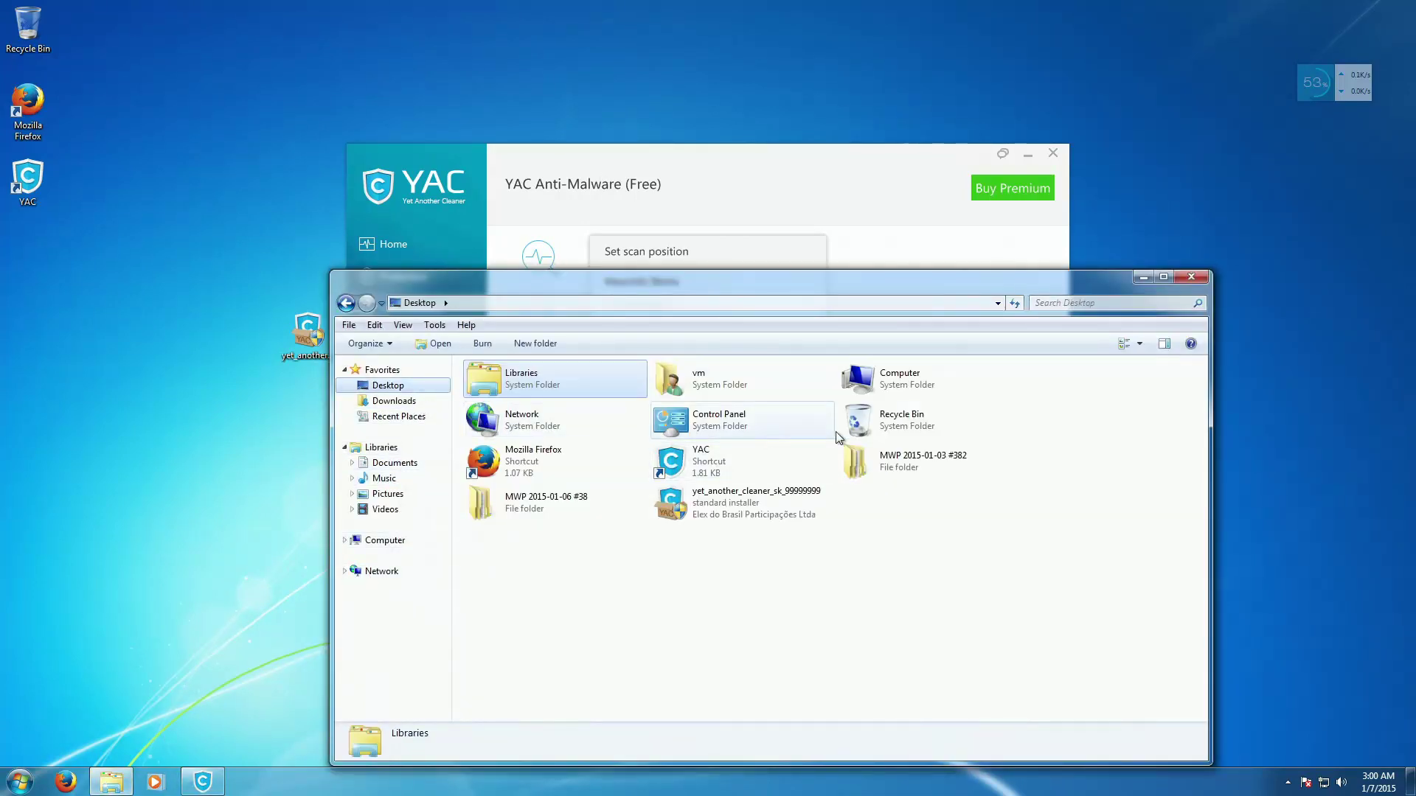
double_click(896, 463)
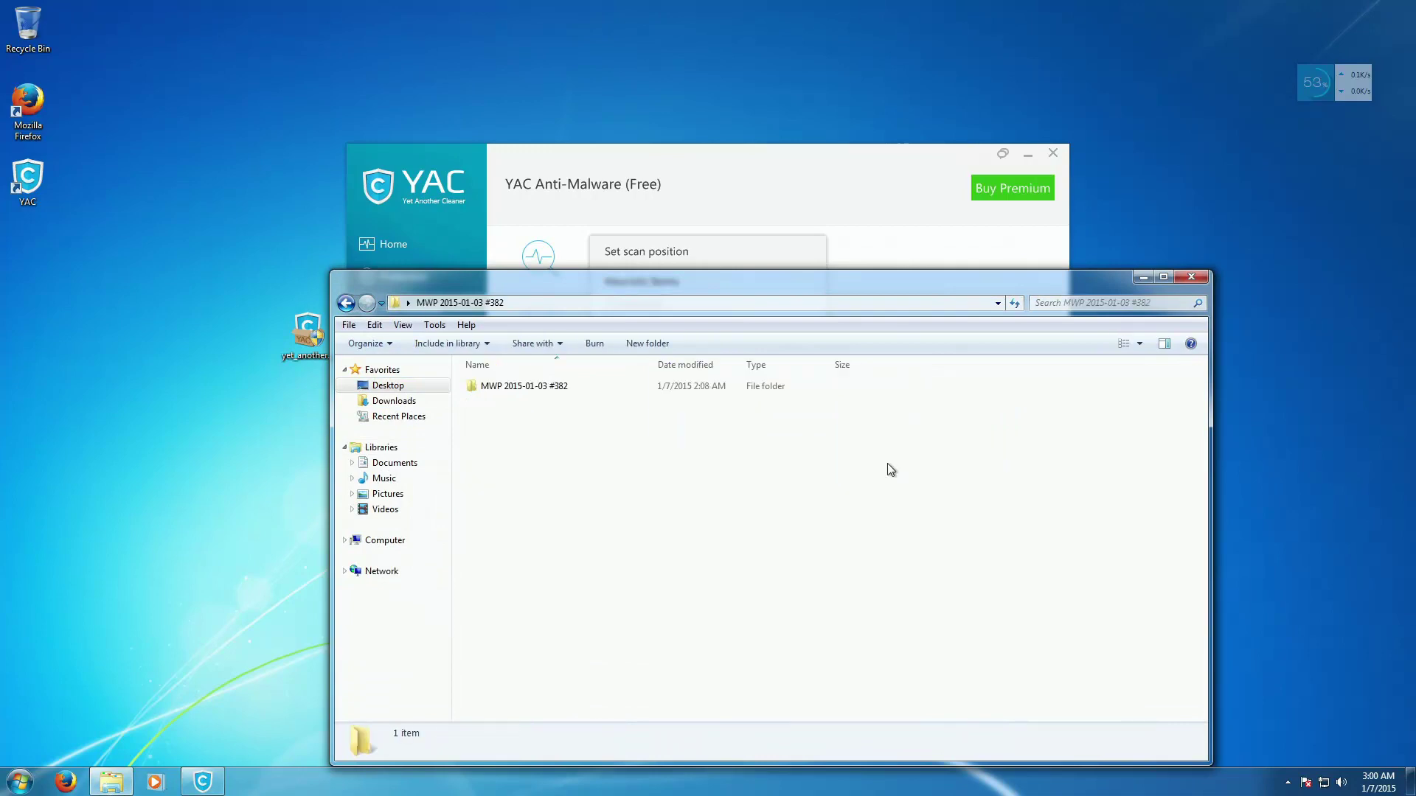
double_click(612, 391)
scroll(960, 477, "down", 20)
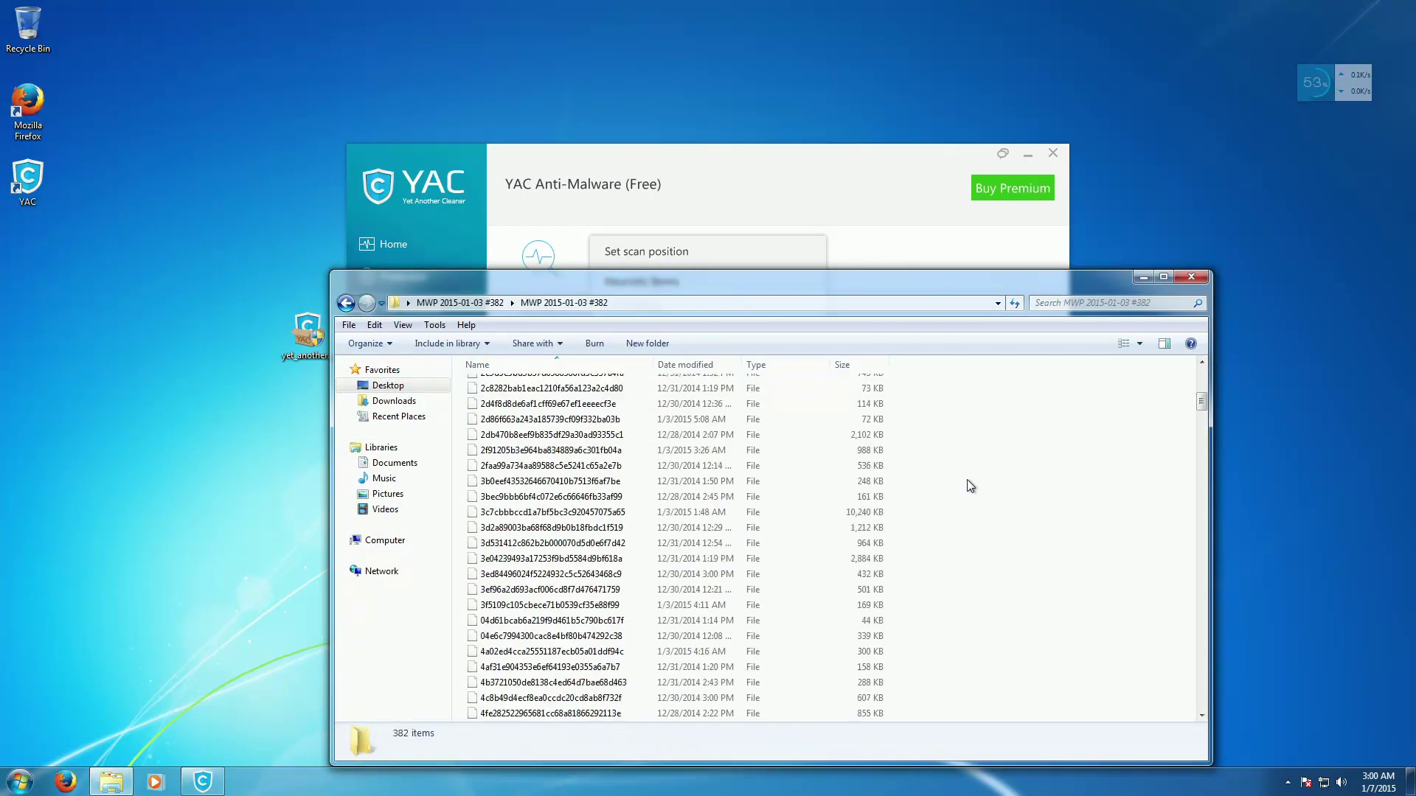
Step: Close Explorer and expand C:\Users\vm\Desktop in the Set scan position tree
left_click(1193, 284)
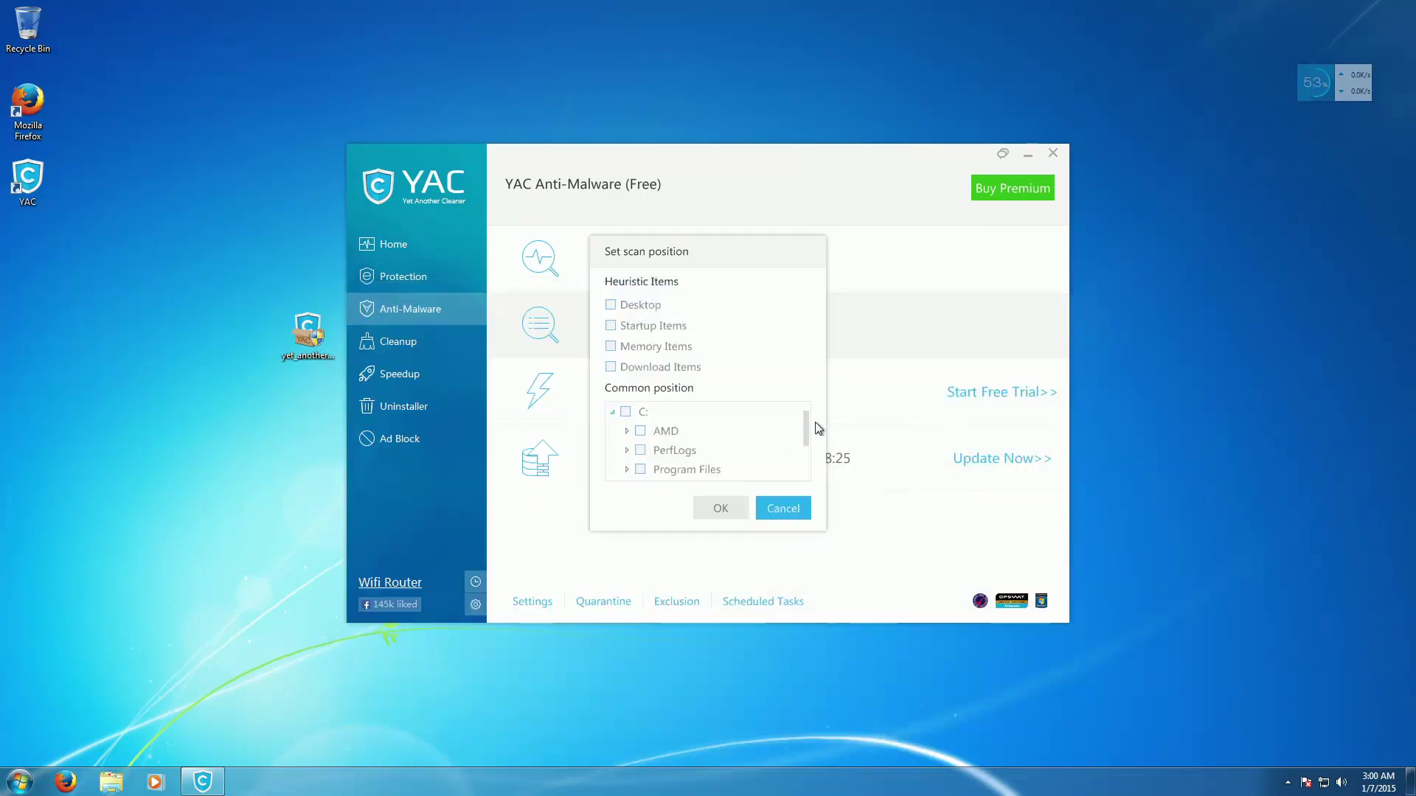
left_click_drag(810, 425, 811, 453)
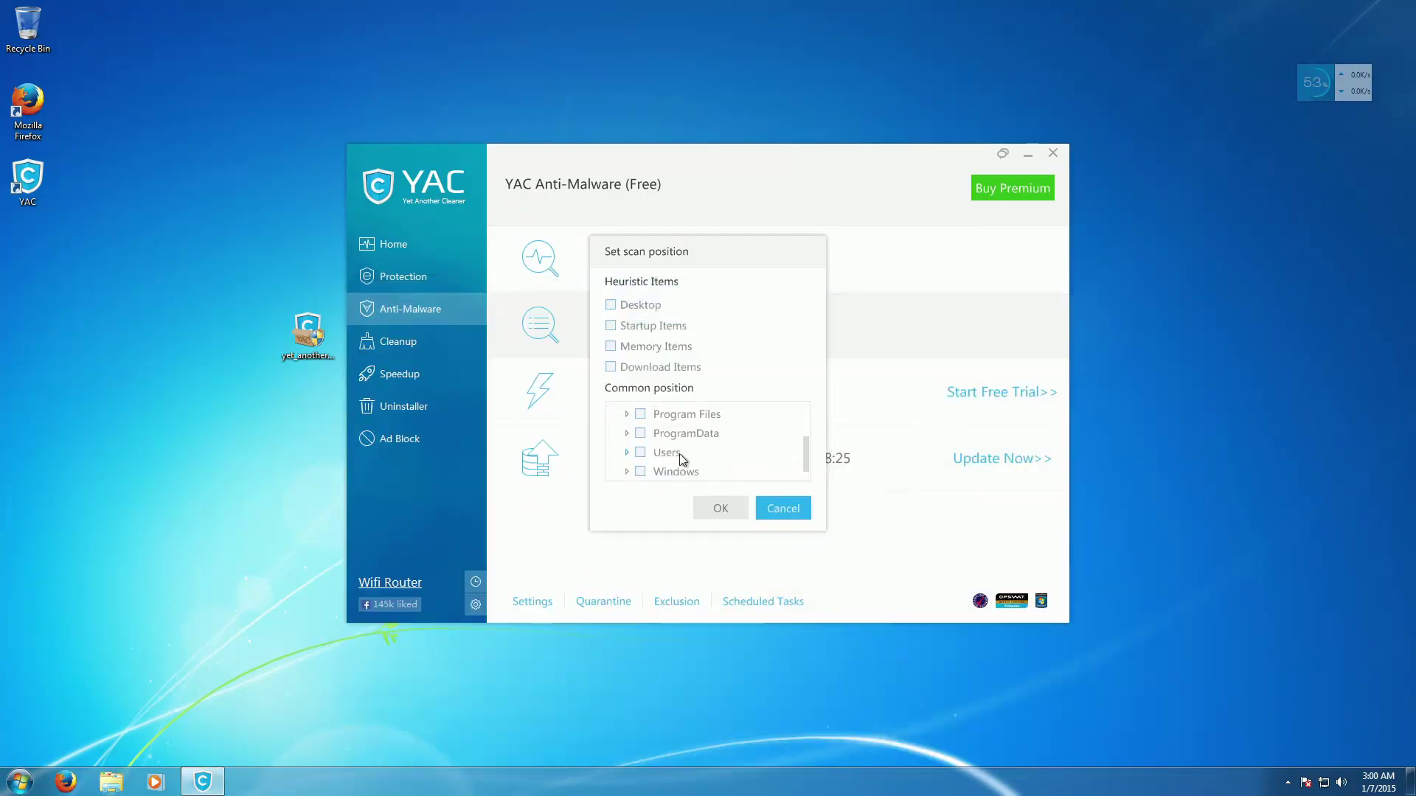
left_click(627, 453)
scroll(655, 457, "down", 1)
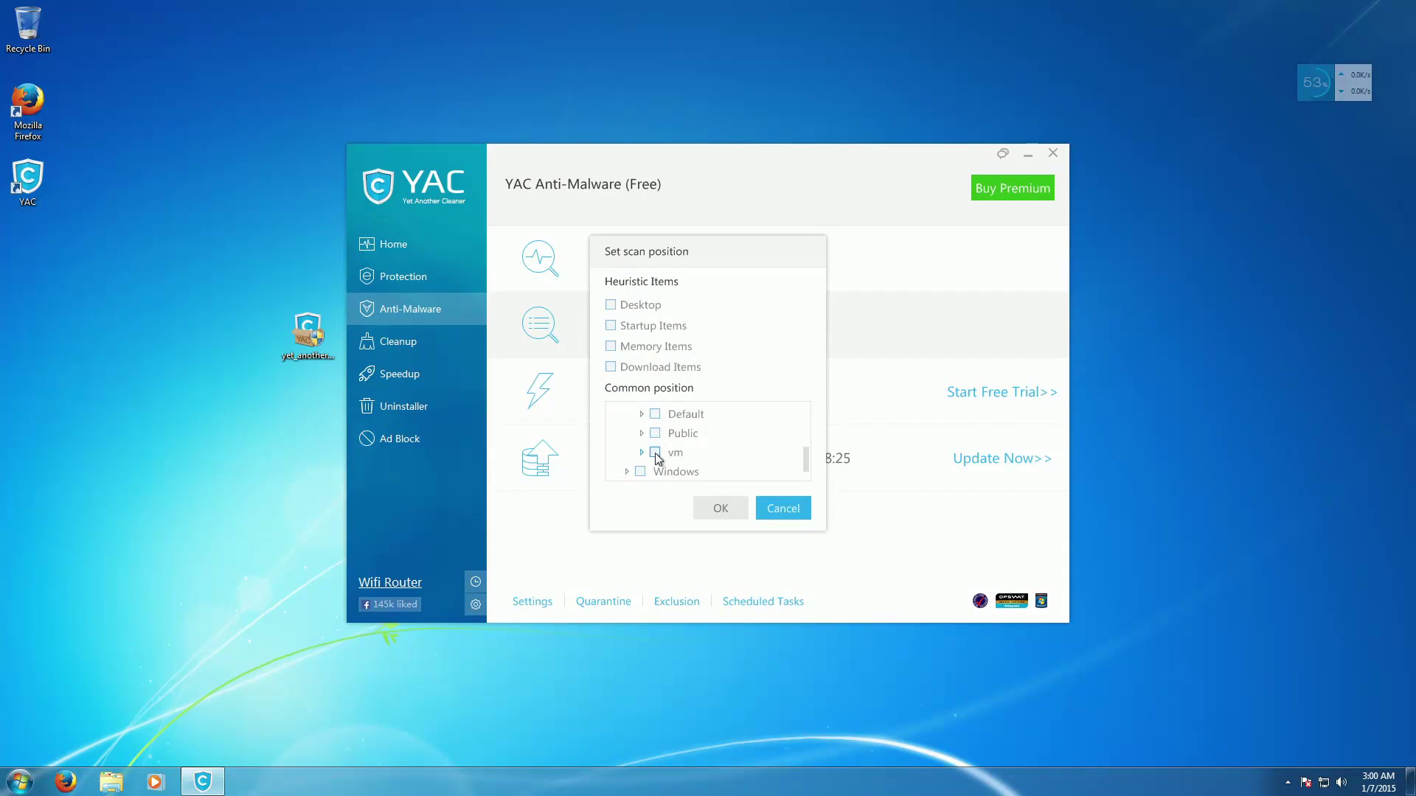
left_click(641, 453)
scroll(660, 458, "down", 2)
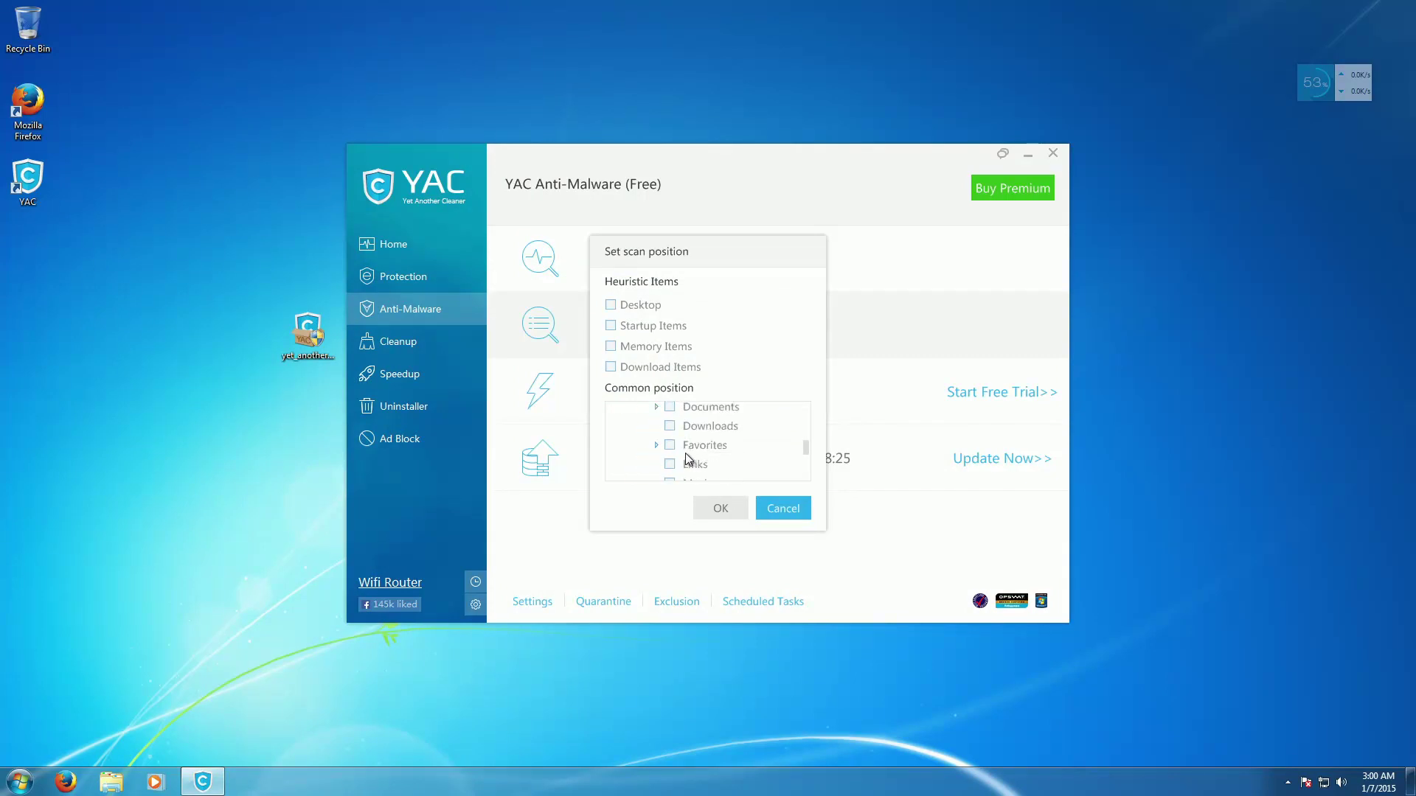
left_click(655, 435)
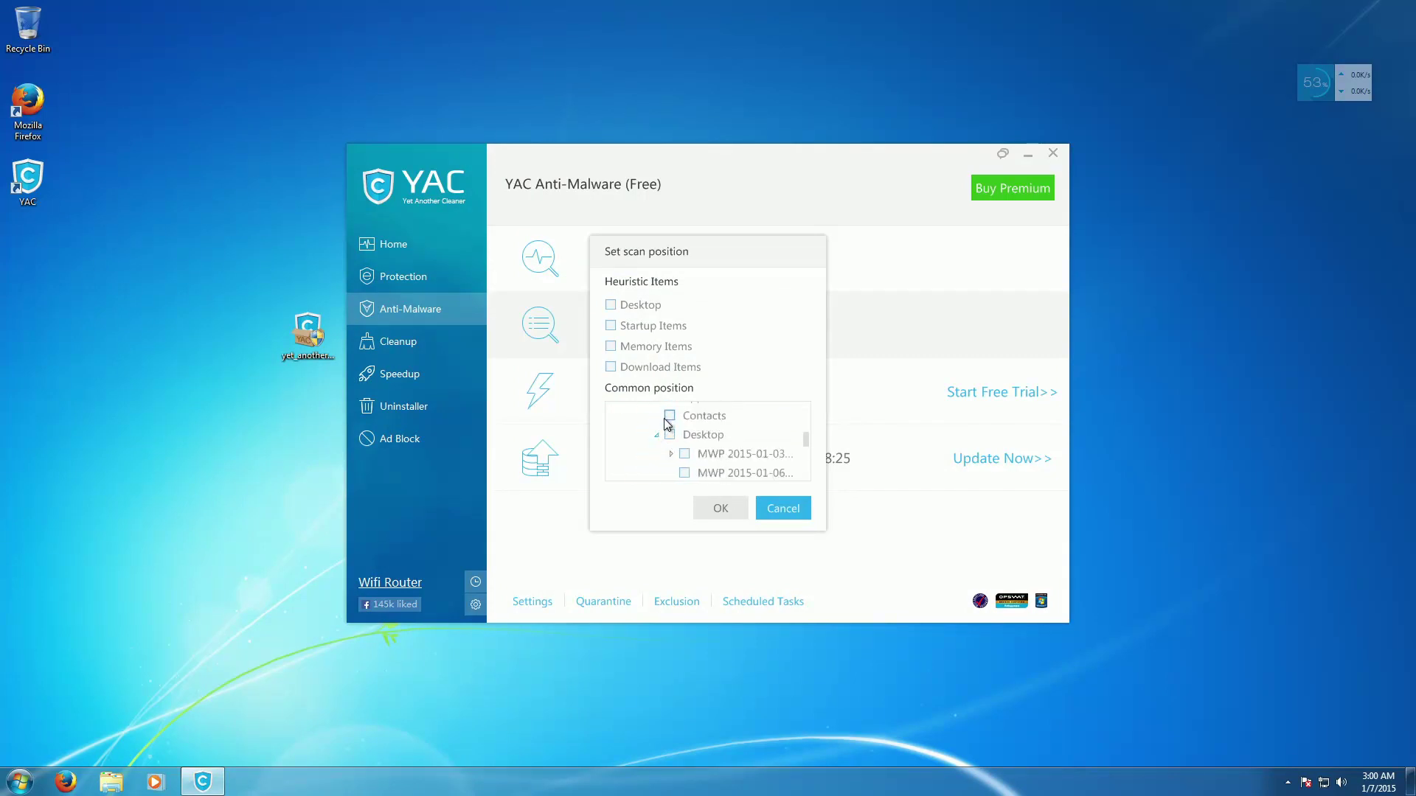
Step: Tick both MWP sample folders as scan locations and start the custom scan
left_click(683, 455)
left_click(684, 473)
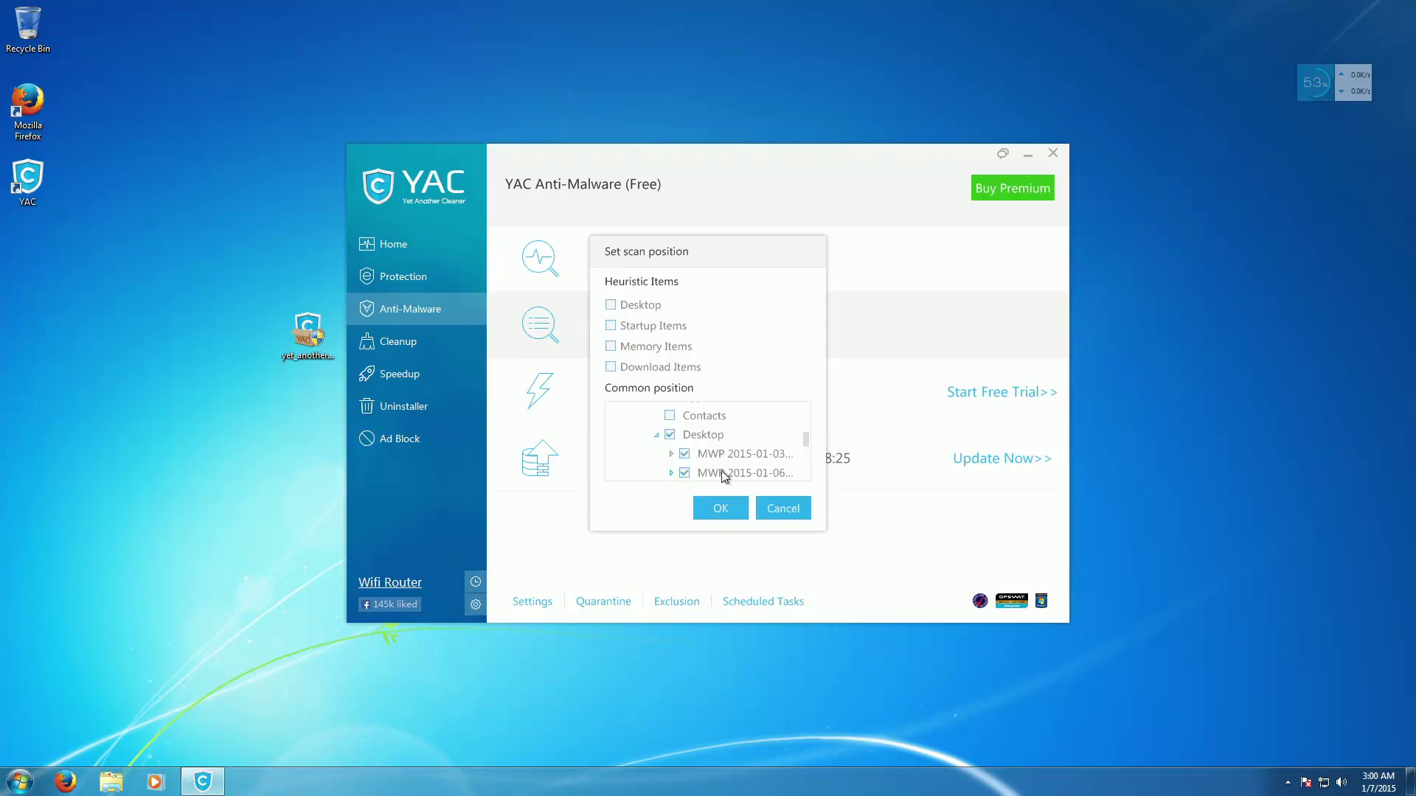
left_click(736, 513)
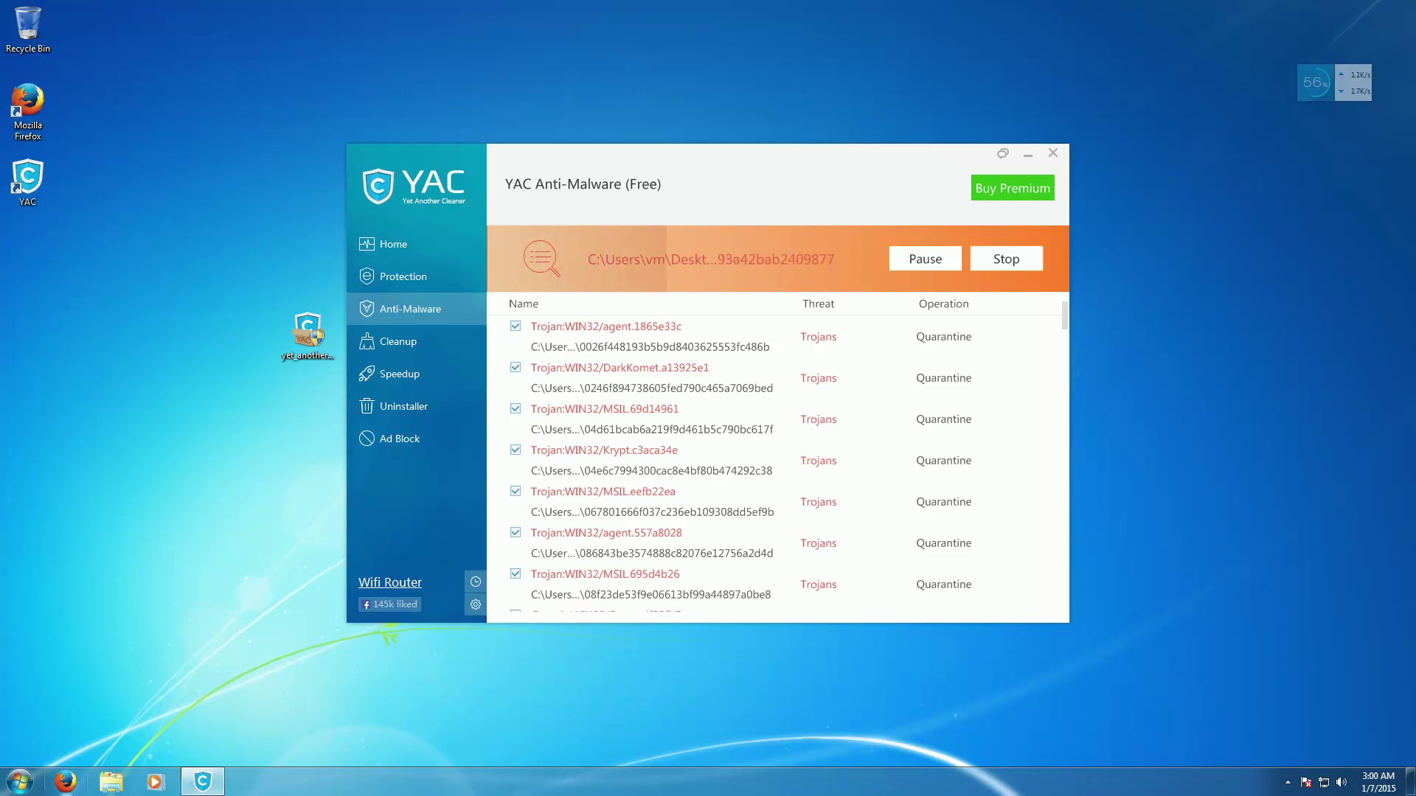
left_click(111, 782)
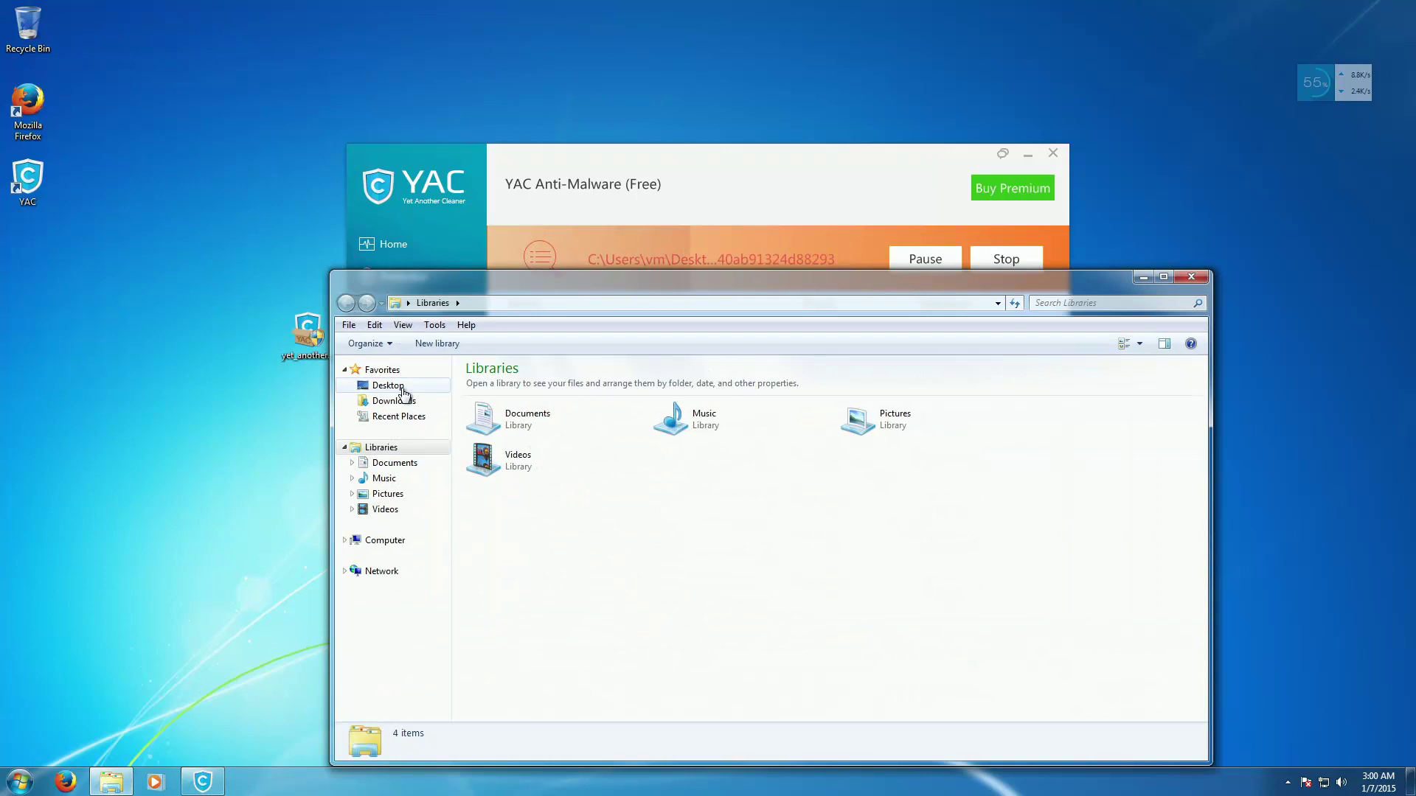
left_click(388, 385)
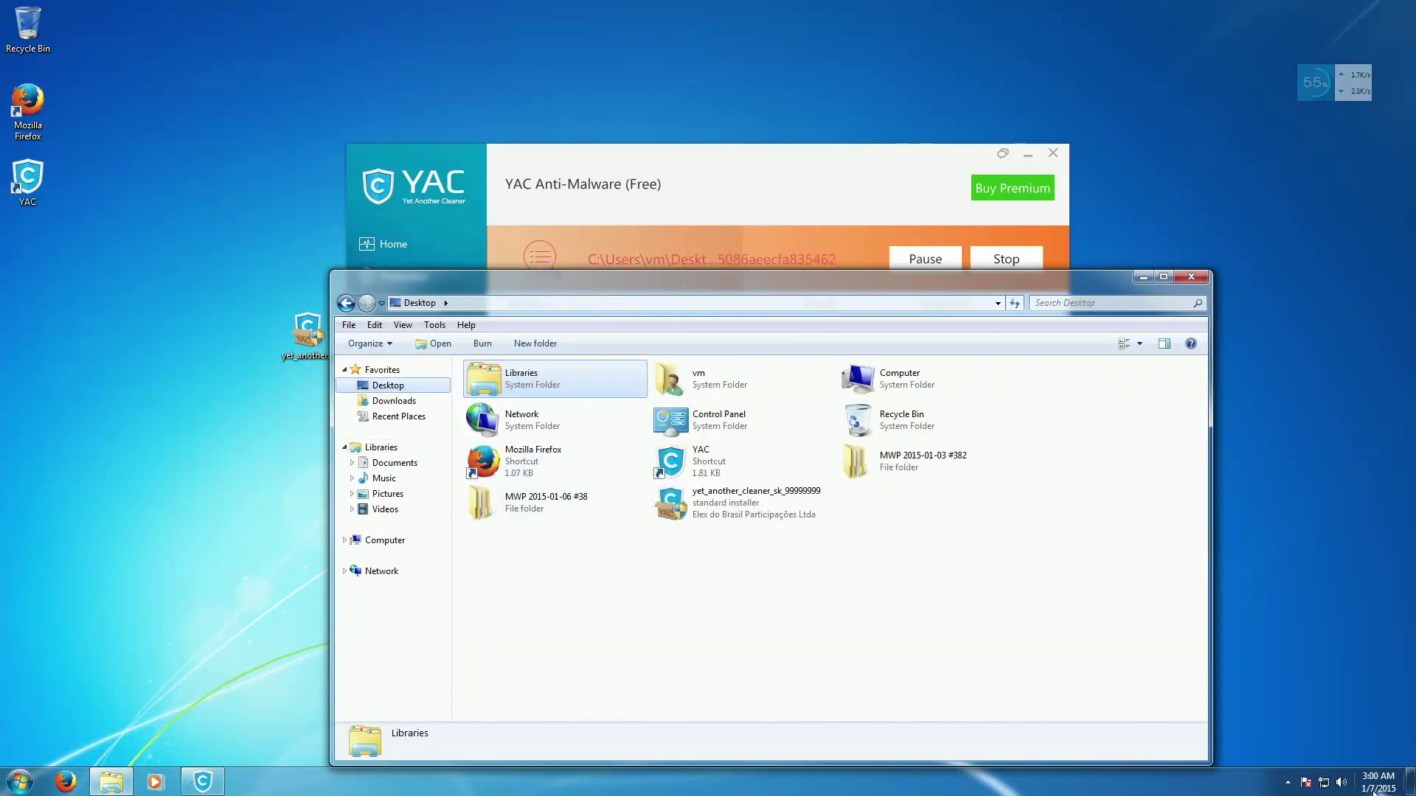
mouse_move(1365, 790)
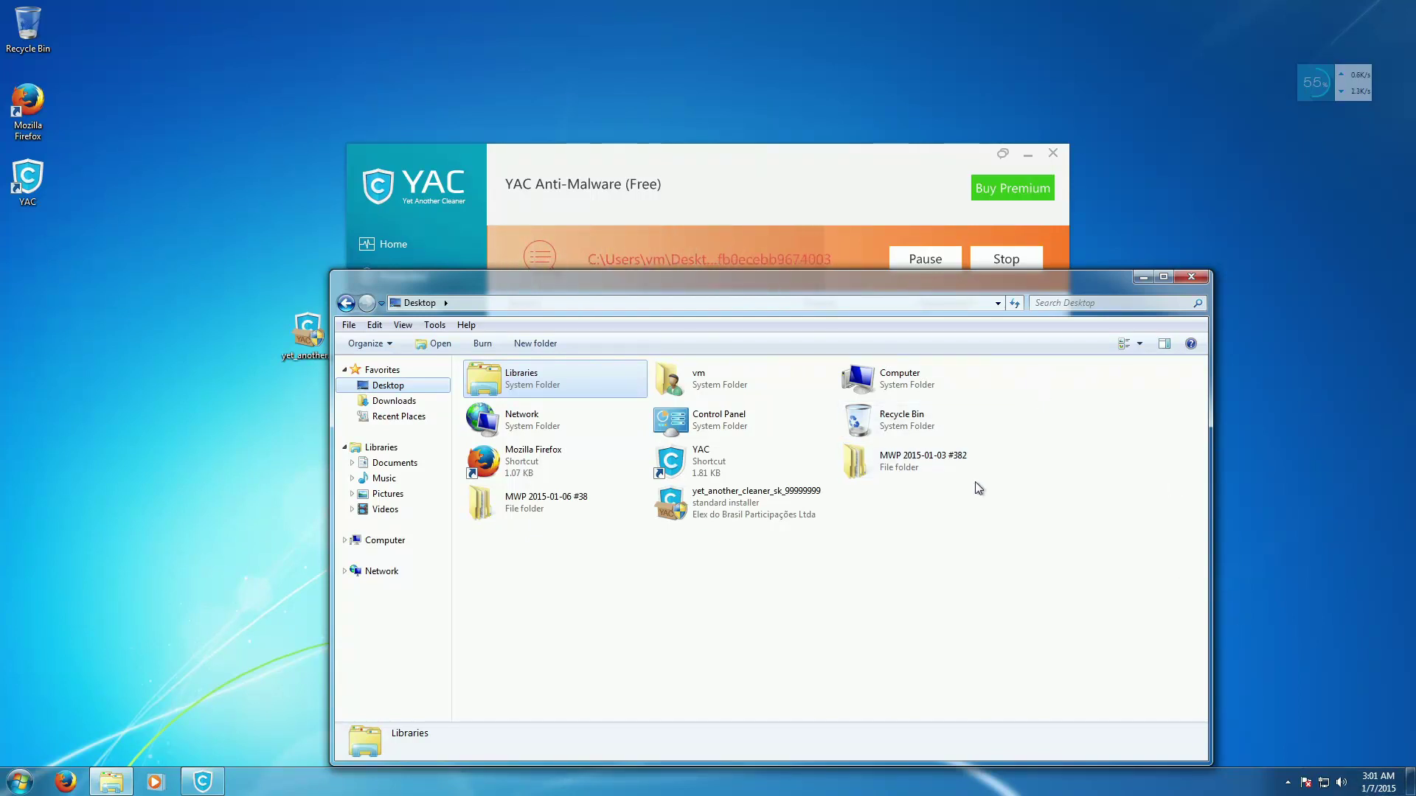
left_click(967, 464)
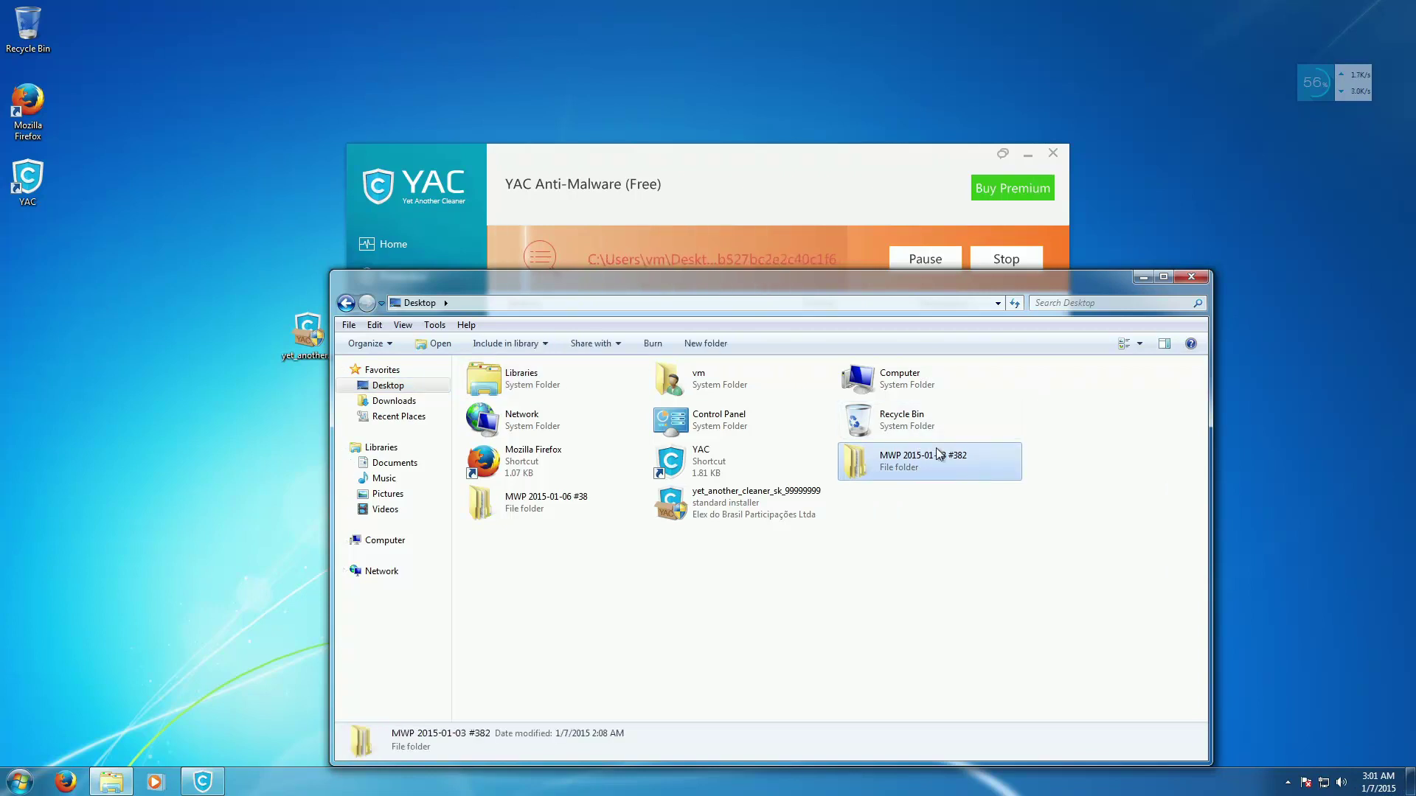
left_click(1200, 279)
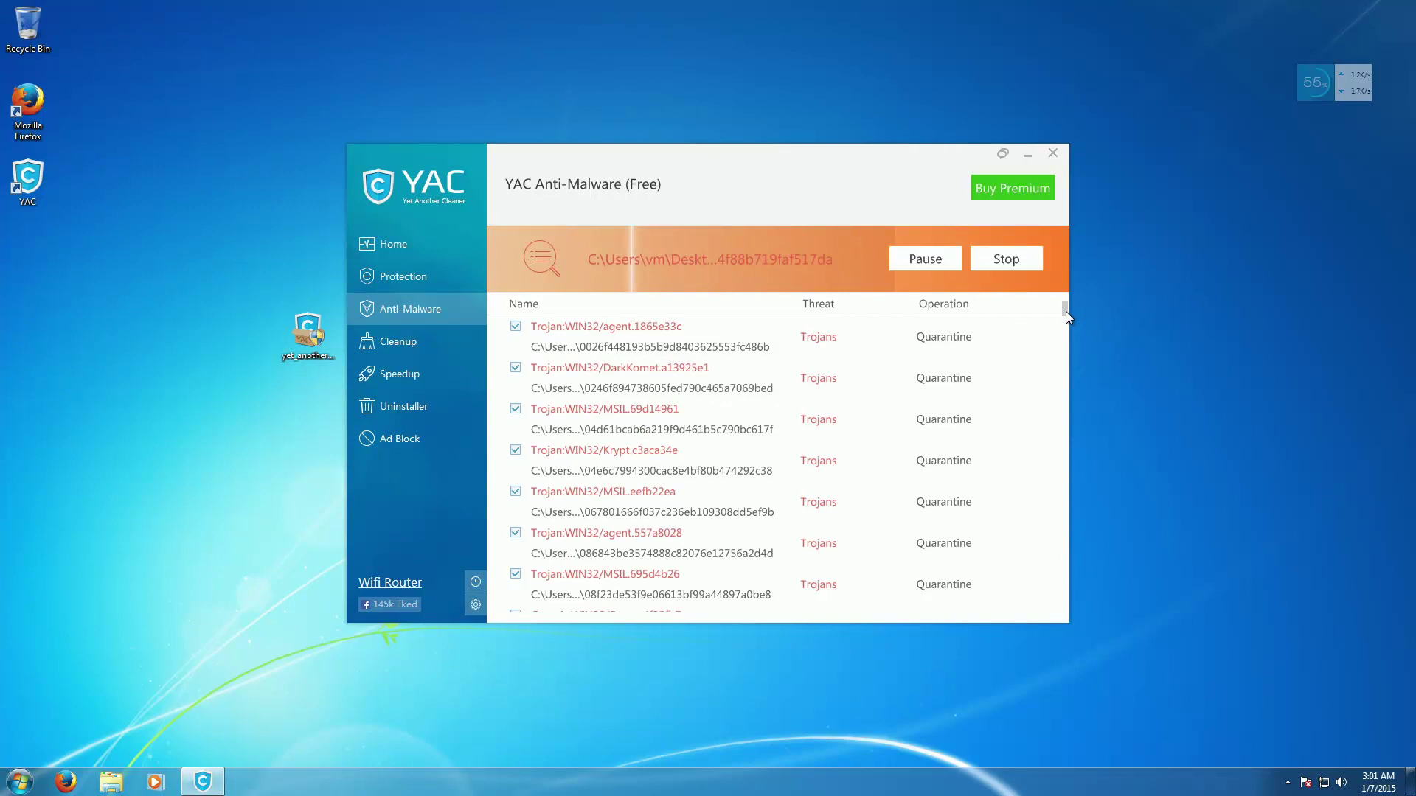
Step: Review the 239 detected threats, resolve them all into quarantine, and finish with Done
left_click_drag(1065, 311, 1037, 281)
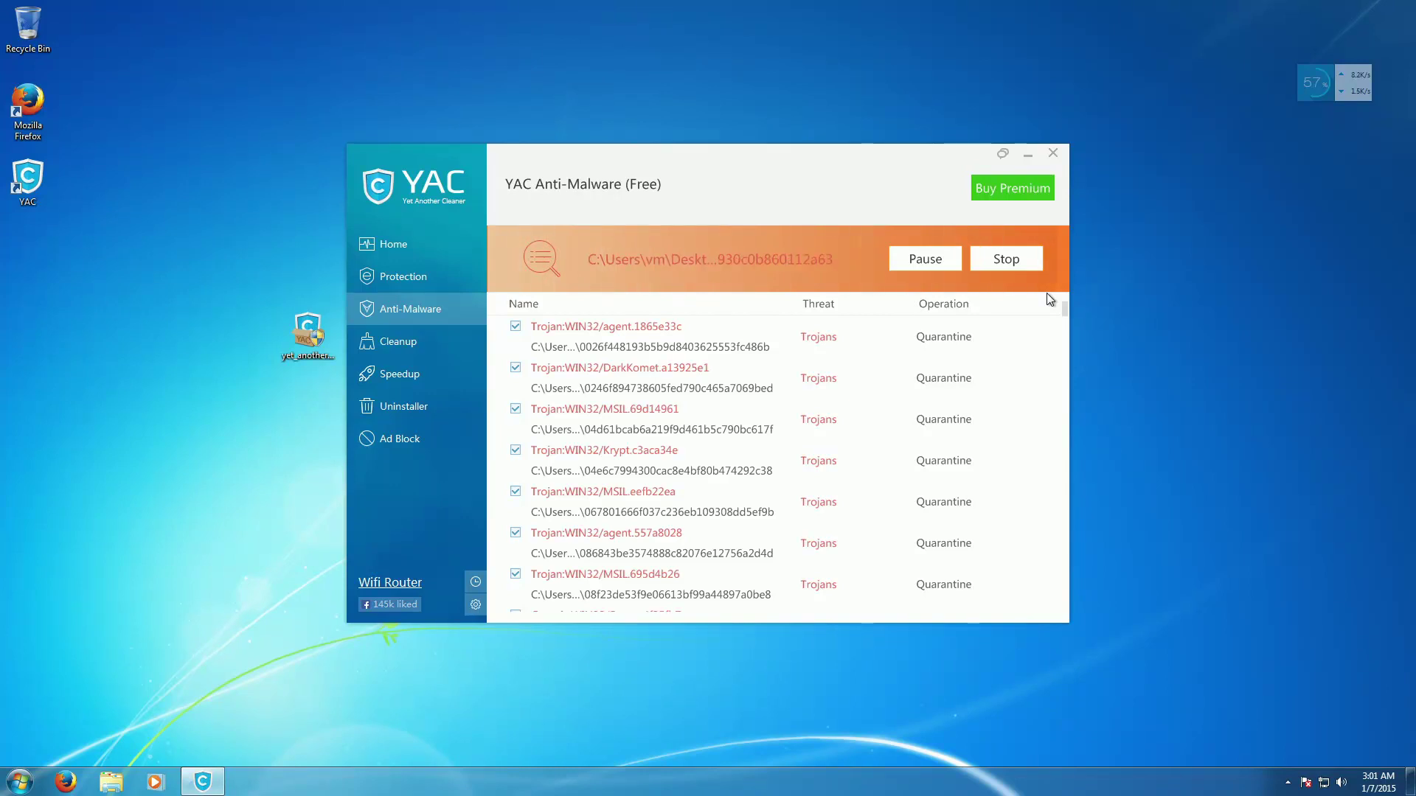
scroll(937, 362, "down", 5)
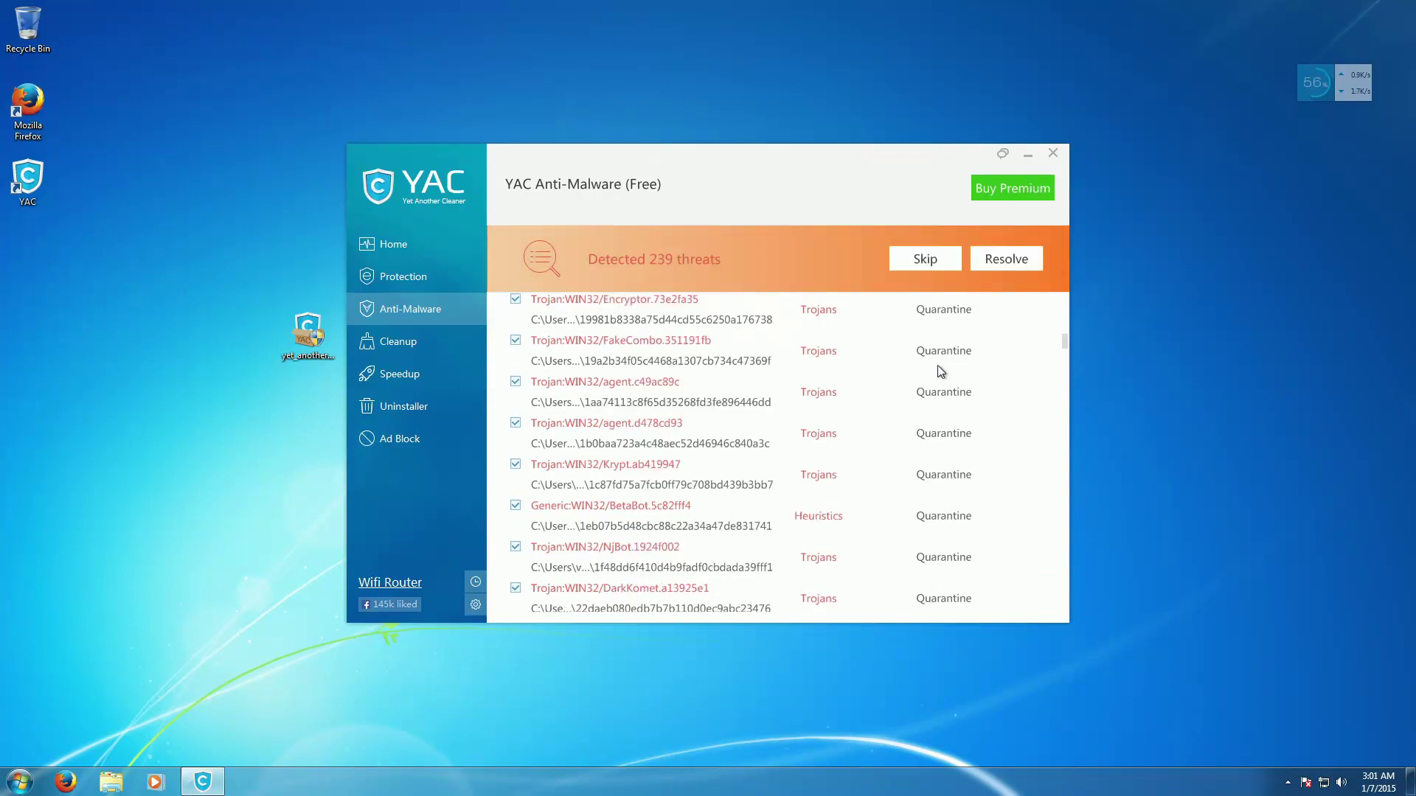
scroll(938, 366, "up", 10)
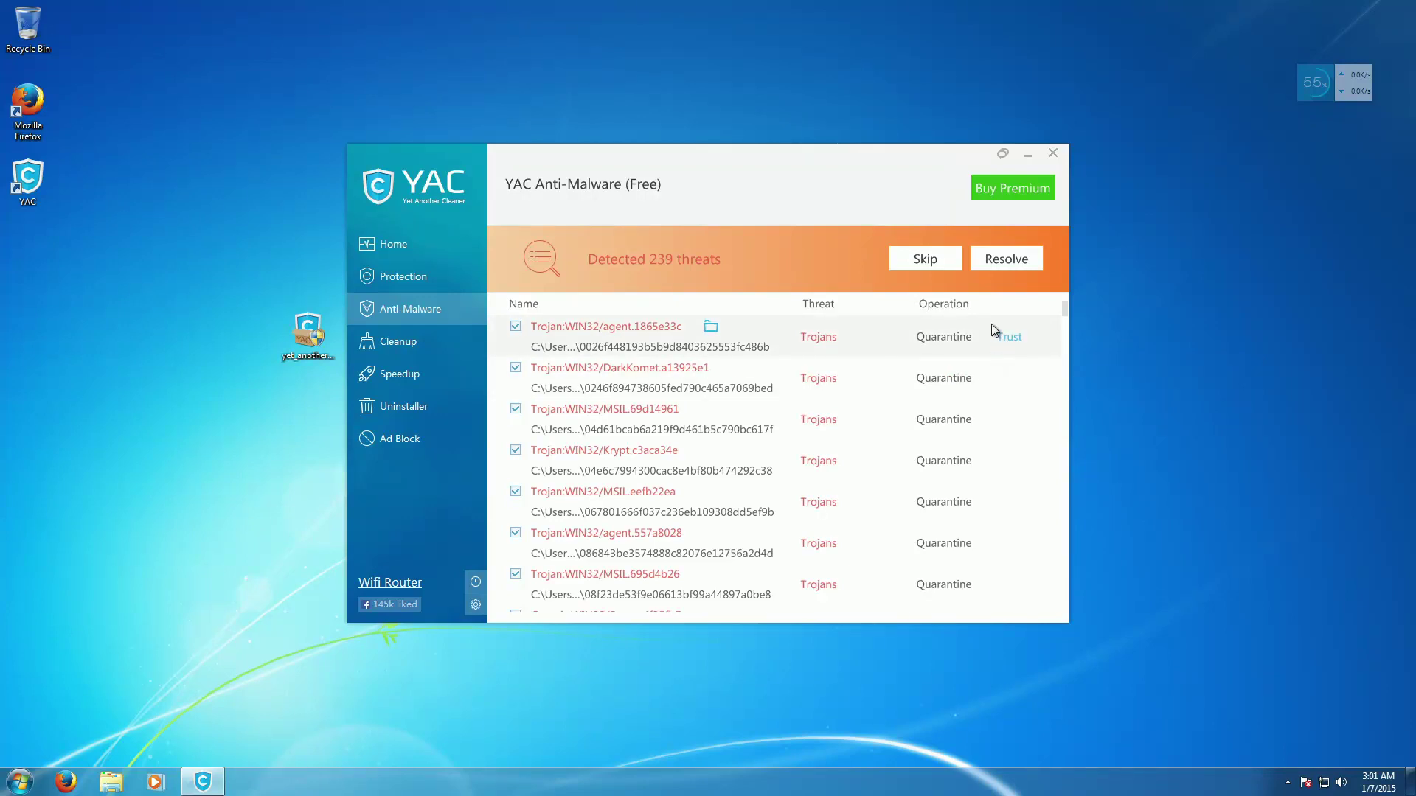
scroll(981, 314, "down", 15)
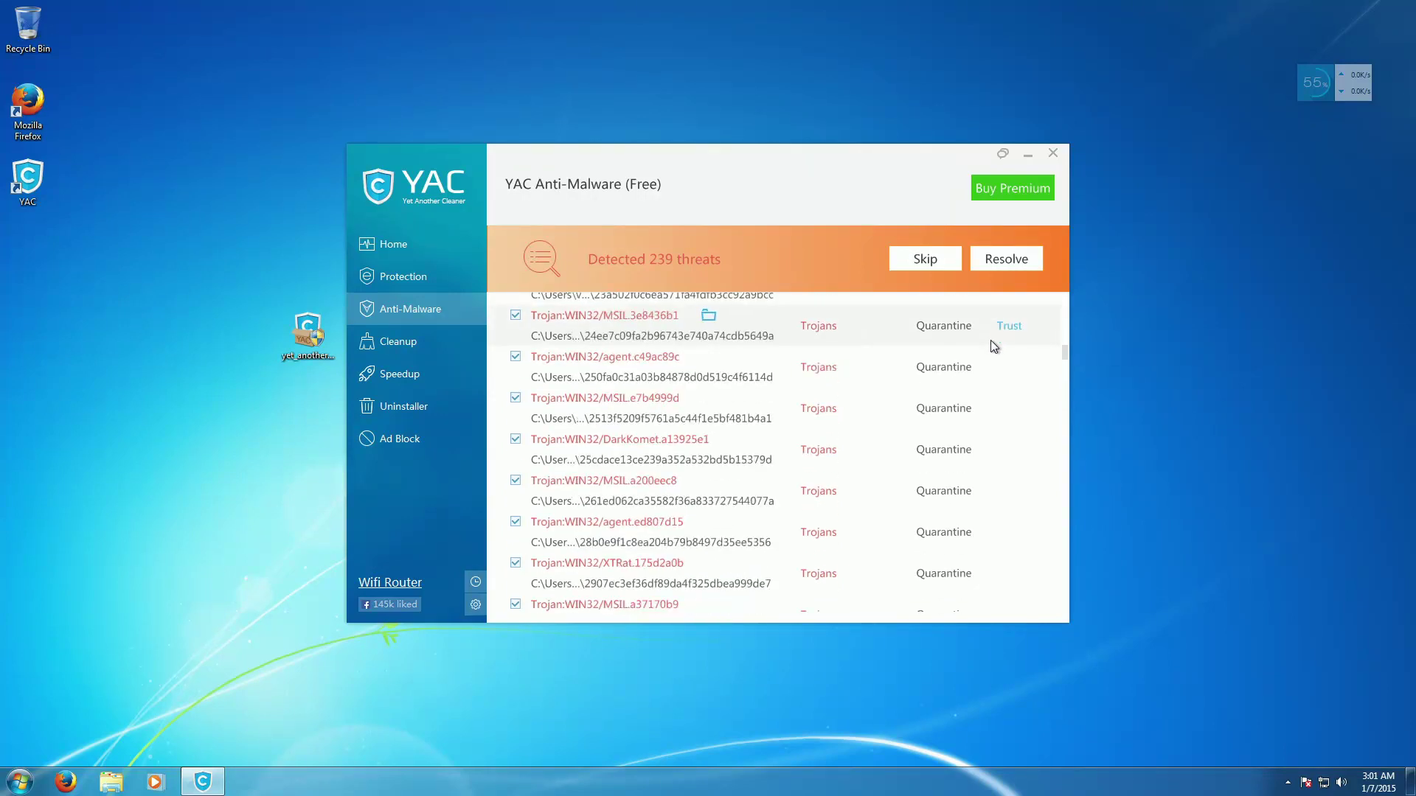
scroll(986, 325, "down", 10)
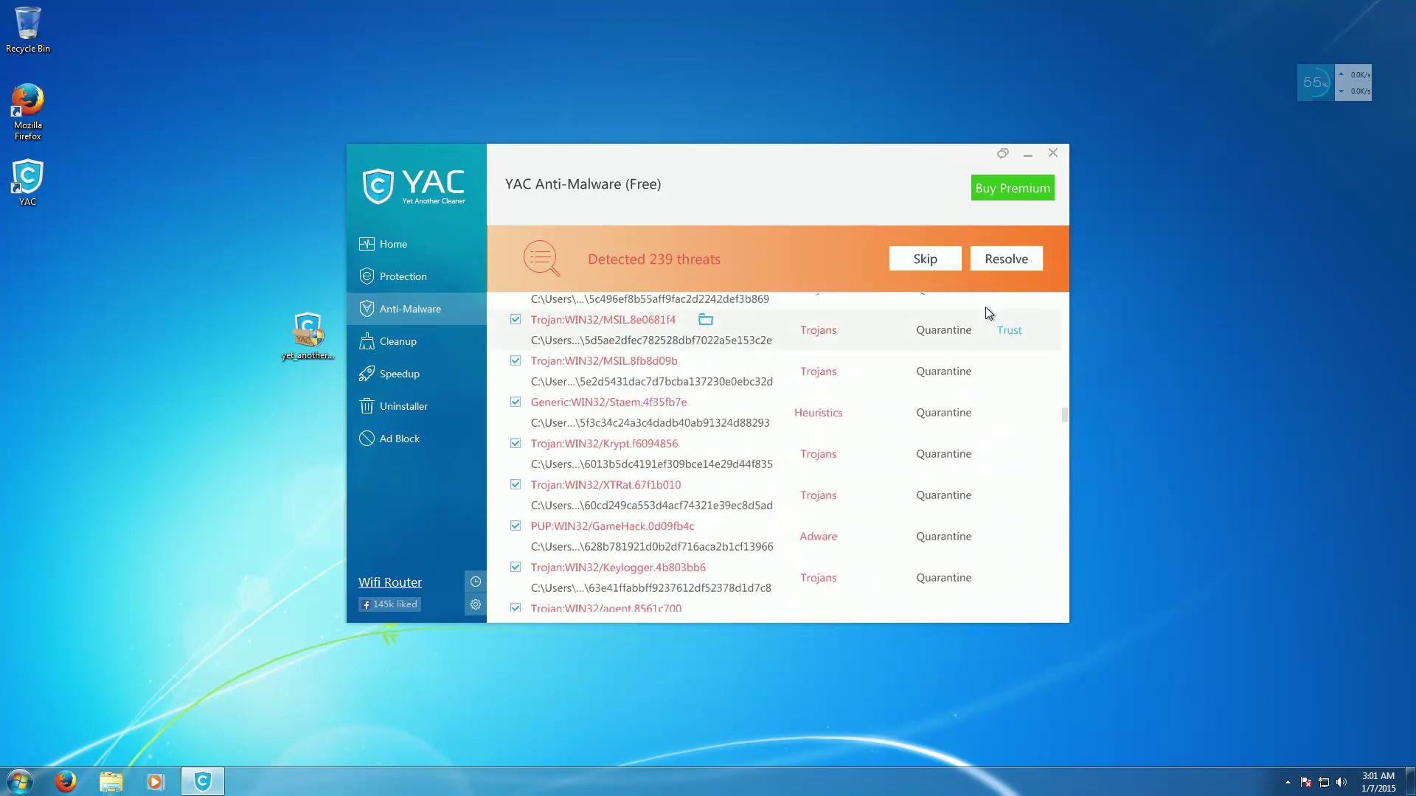
left_click(1003, 260)
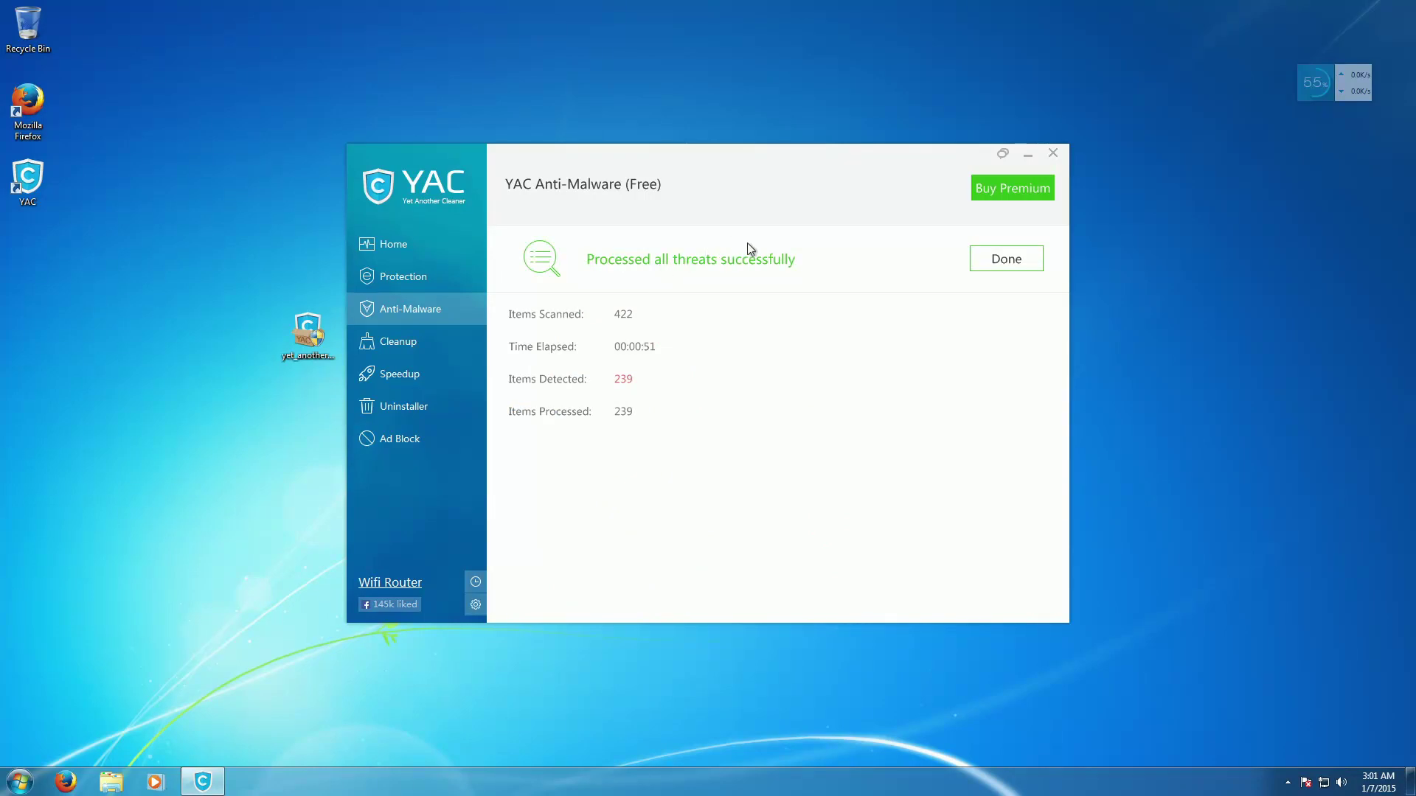
left_click(977, 263)
Step: Move YAC aside, open the inner MWP 2015-01-03 #382 folder, and browse its files first to last
left_click_drag(594, 190, 454, 557)
double_click(418, 271)
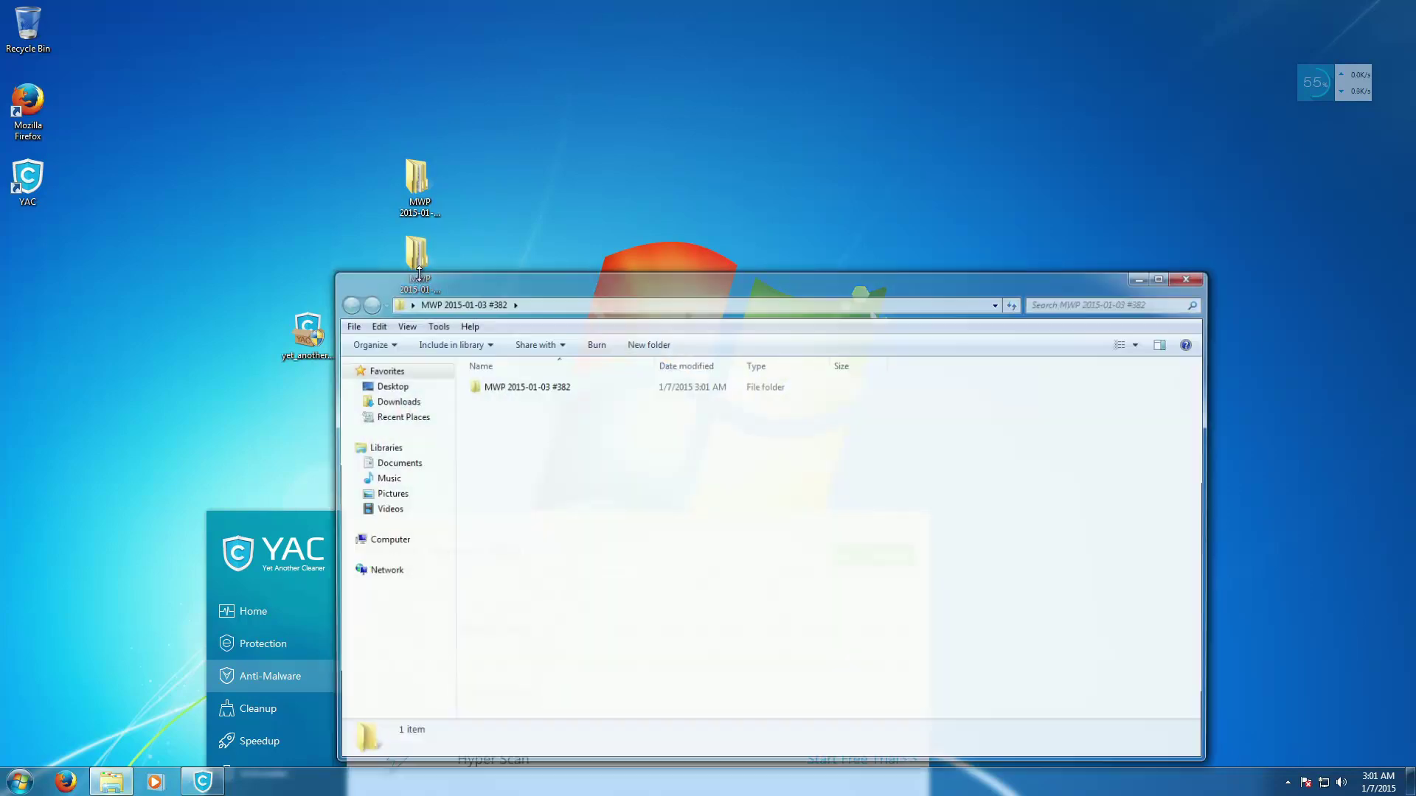
double_click(533, 392)
left_click(562, 447)
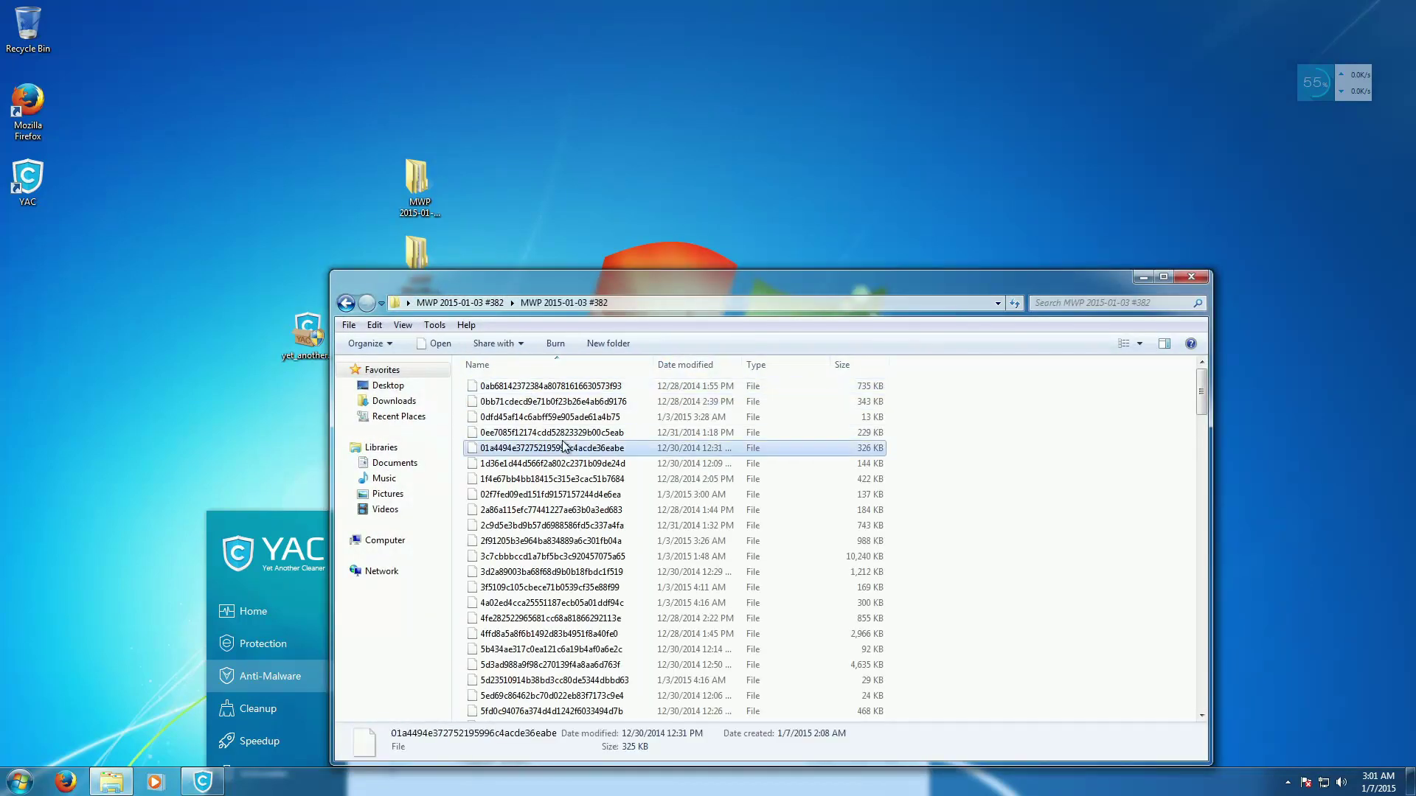
scroll(562, 444, "down", 10)
key("End")
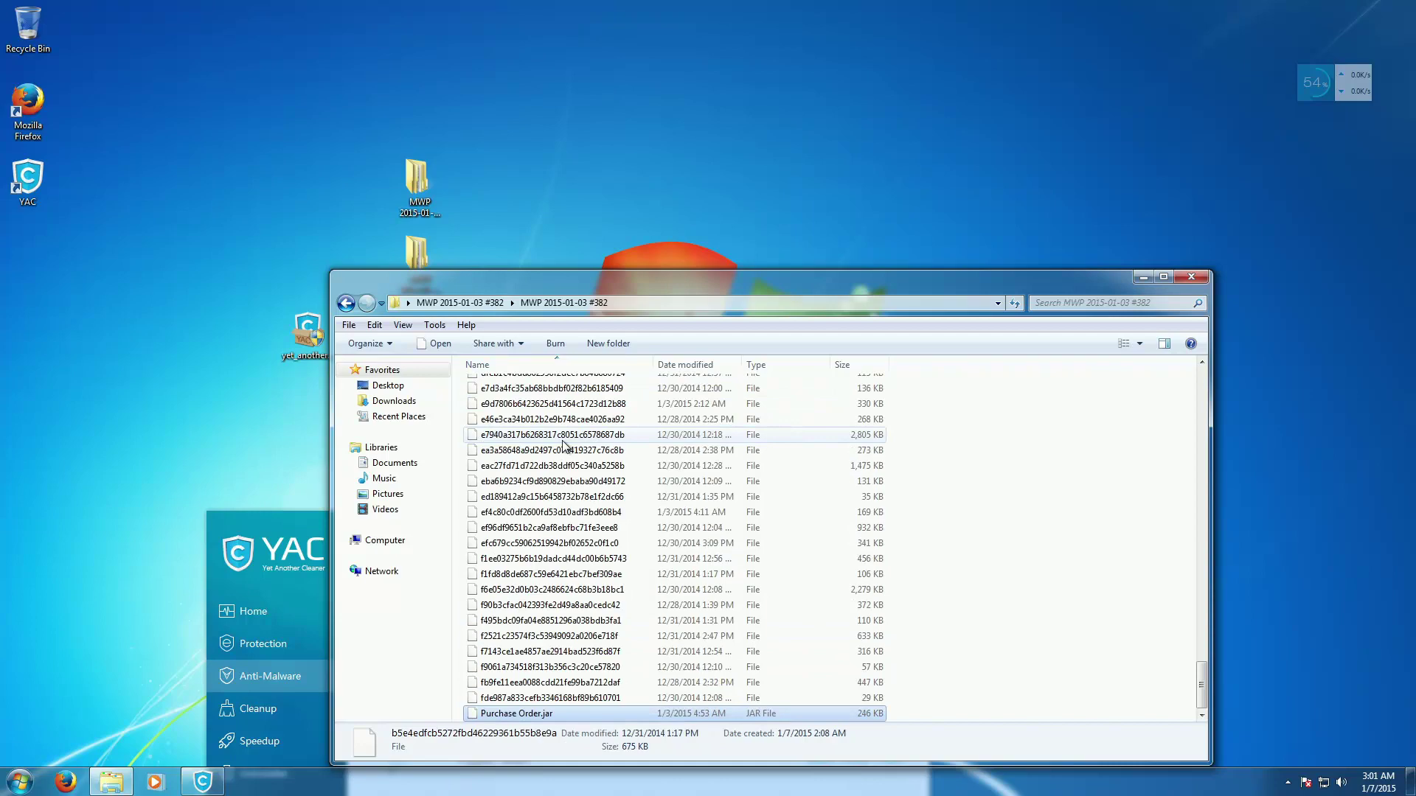
key("Home")
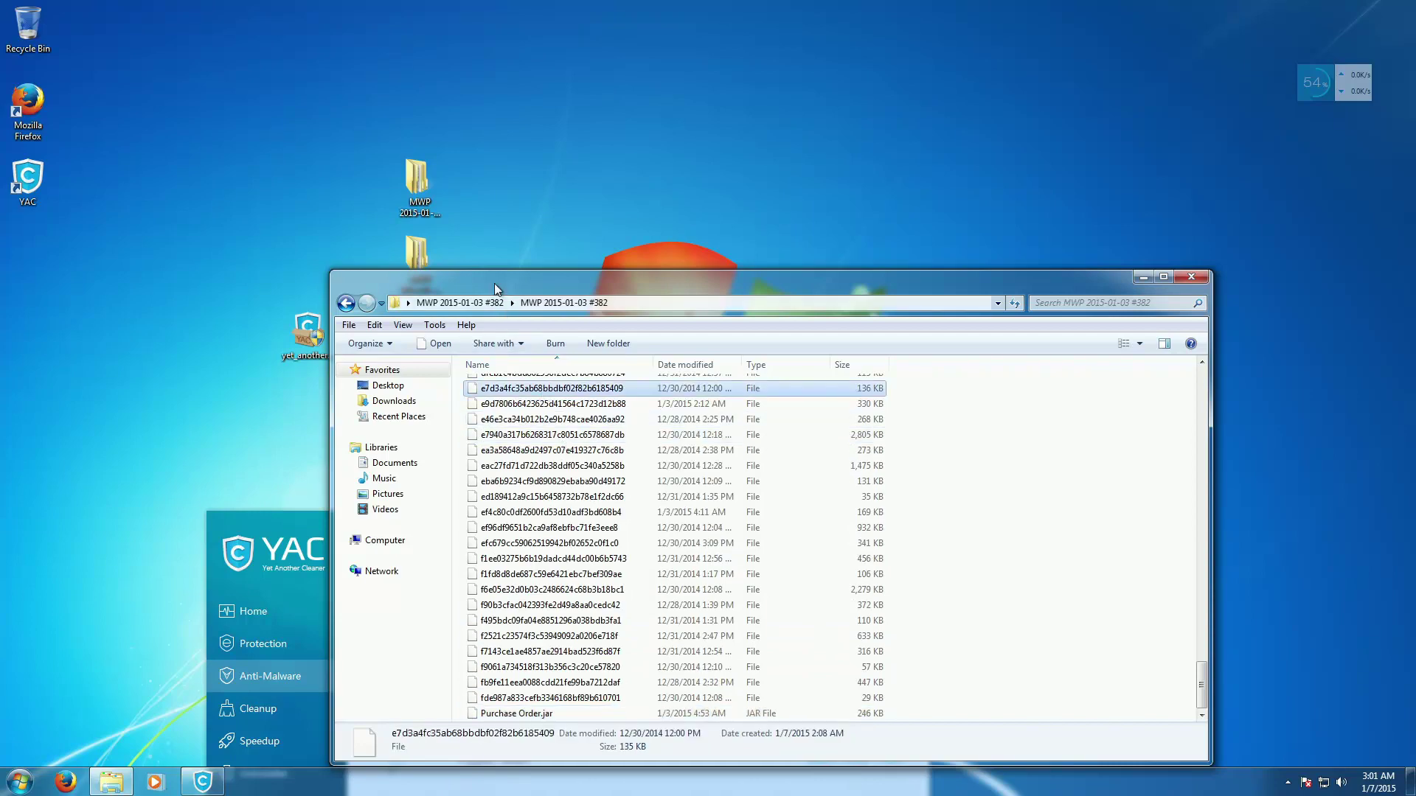
Step: Browse the MWP 2015-01-06 #38 subfolder's files with End and Home, then close that window
left_click(399, 185)
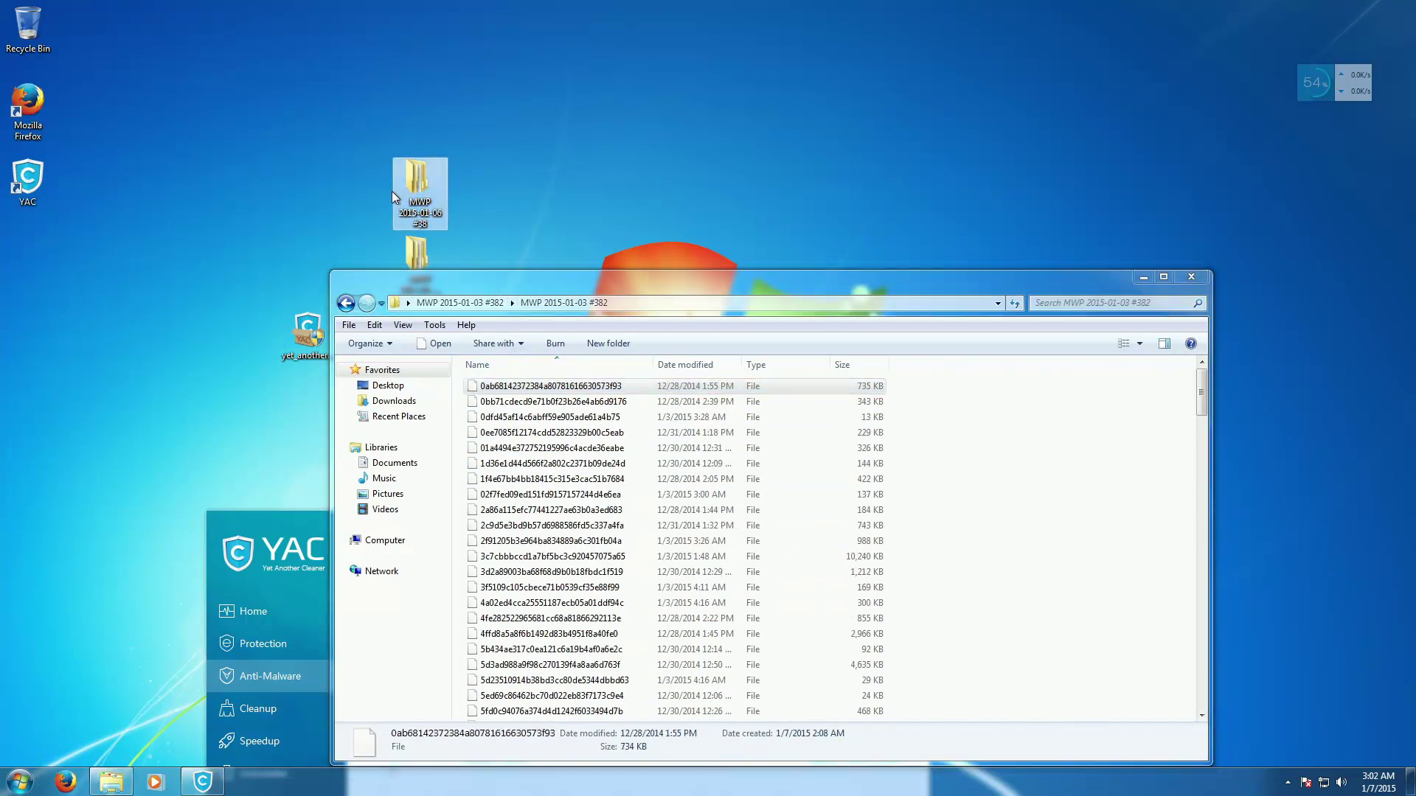
double_click(405, 192)
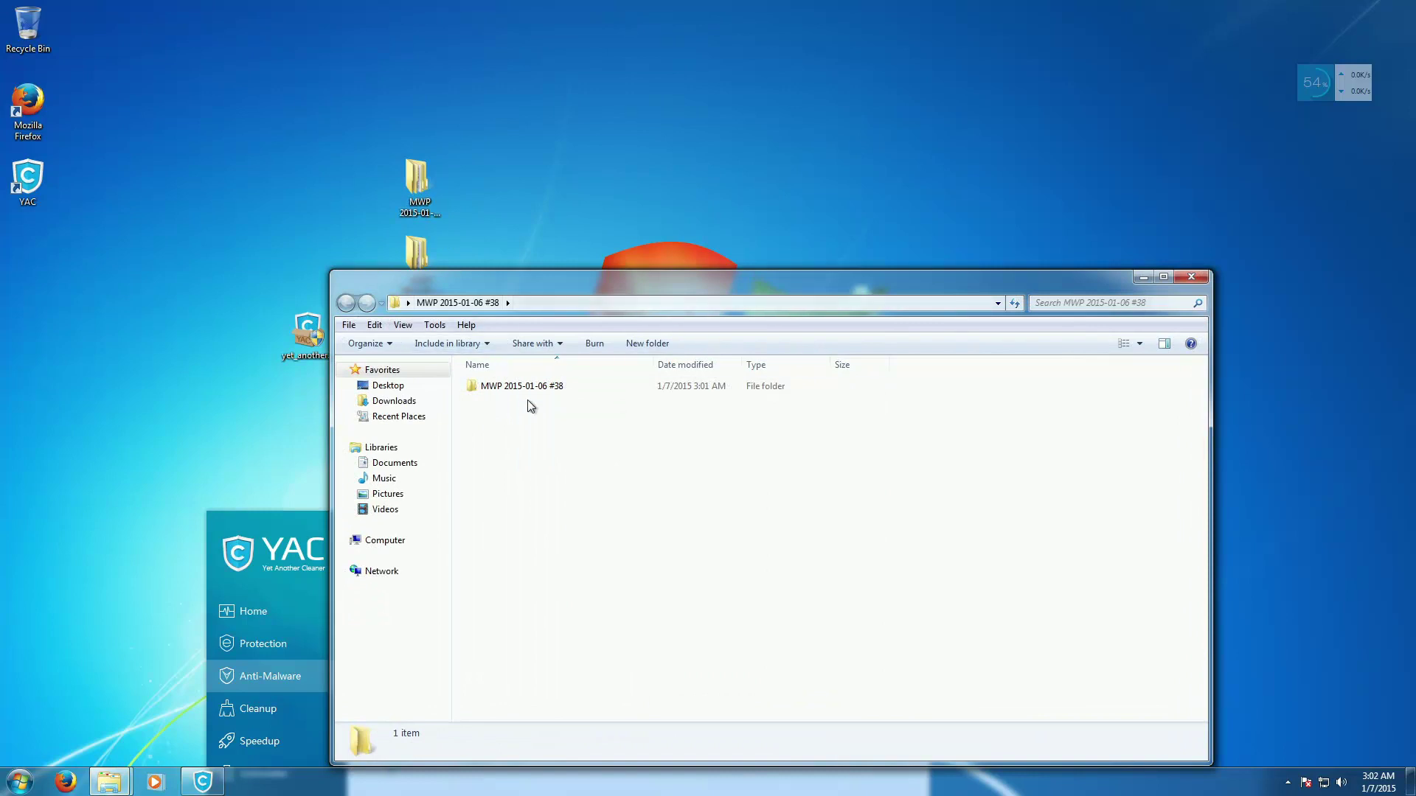
double_click(525, 386)
left_click(590, 448)
key("End")
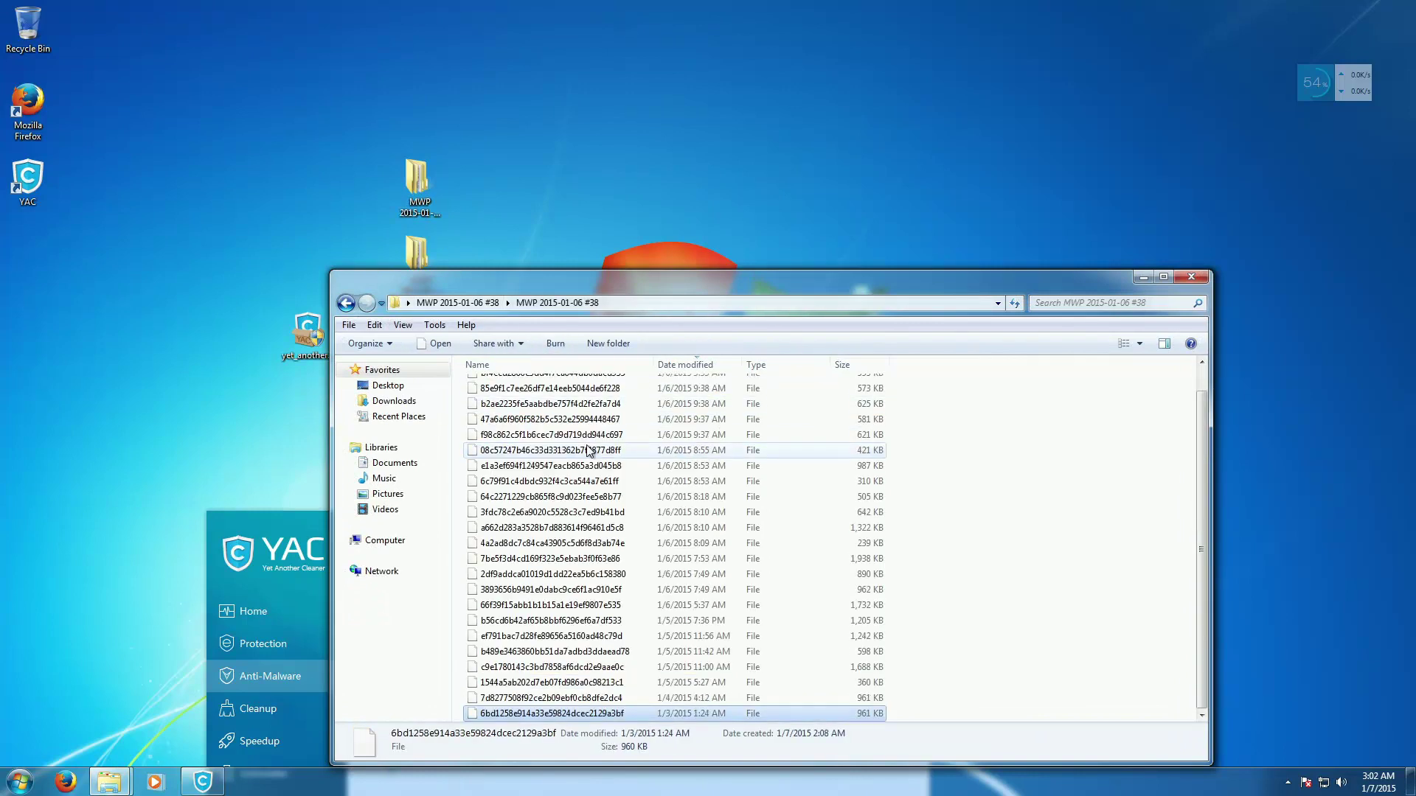
key("Home")
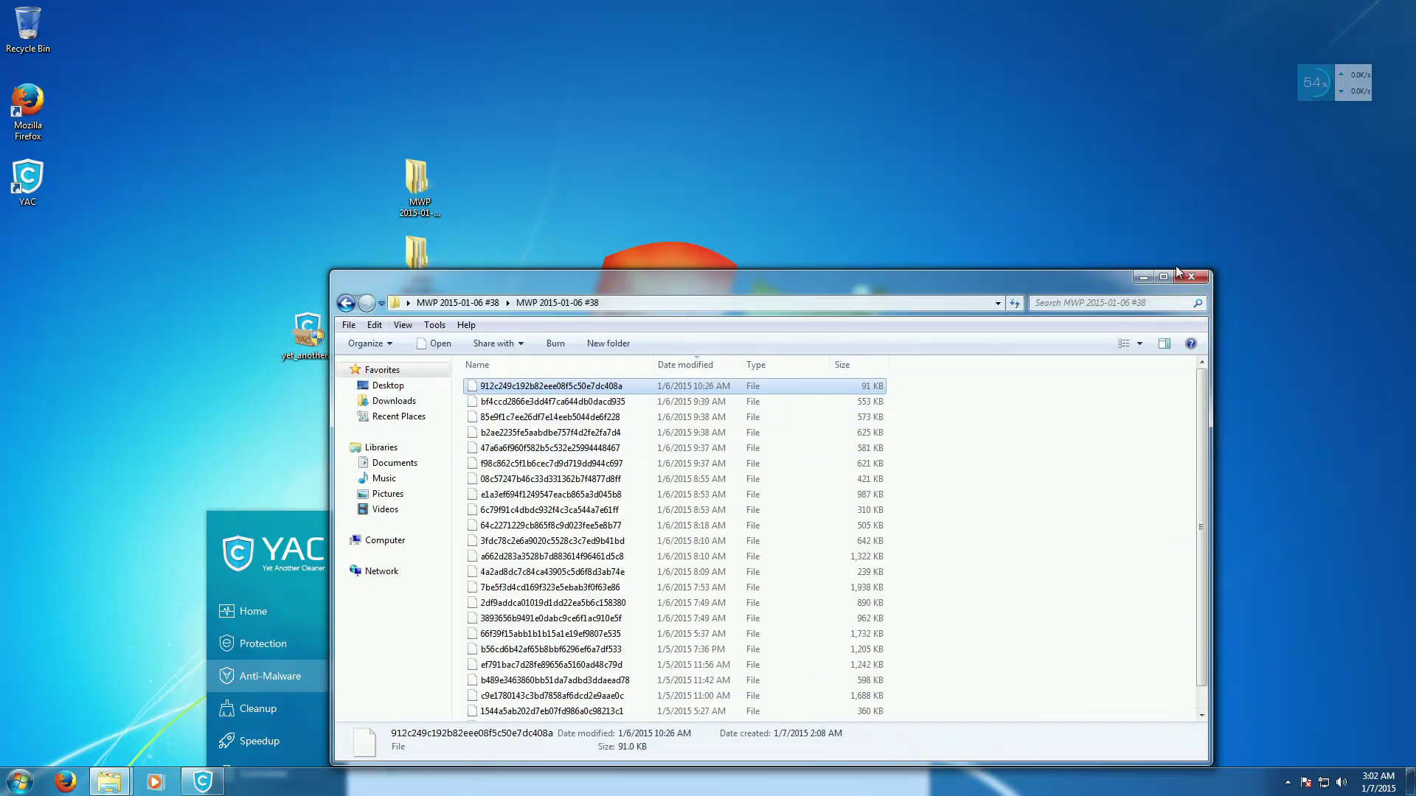
left_click(1205, 278)
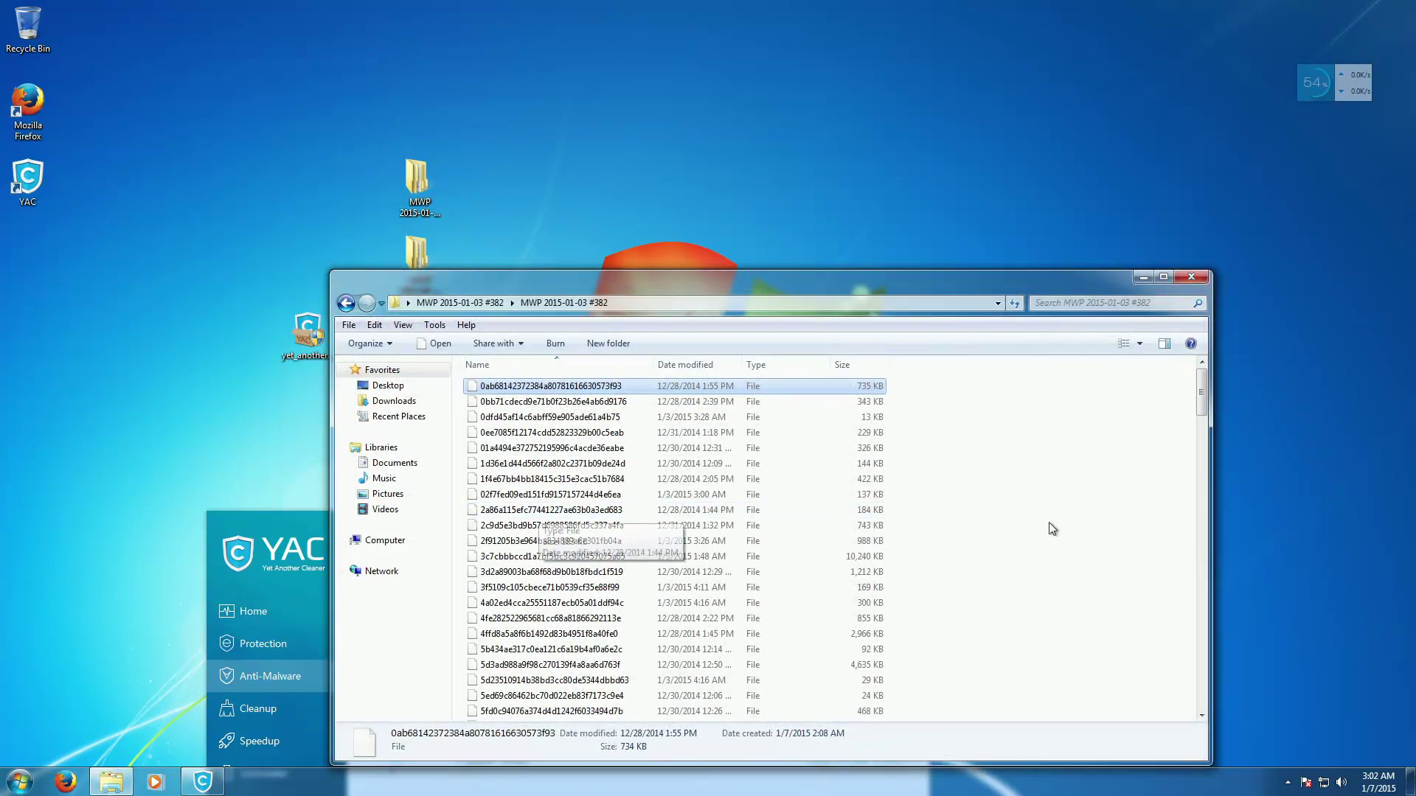
left_click(1088, 538)
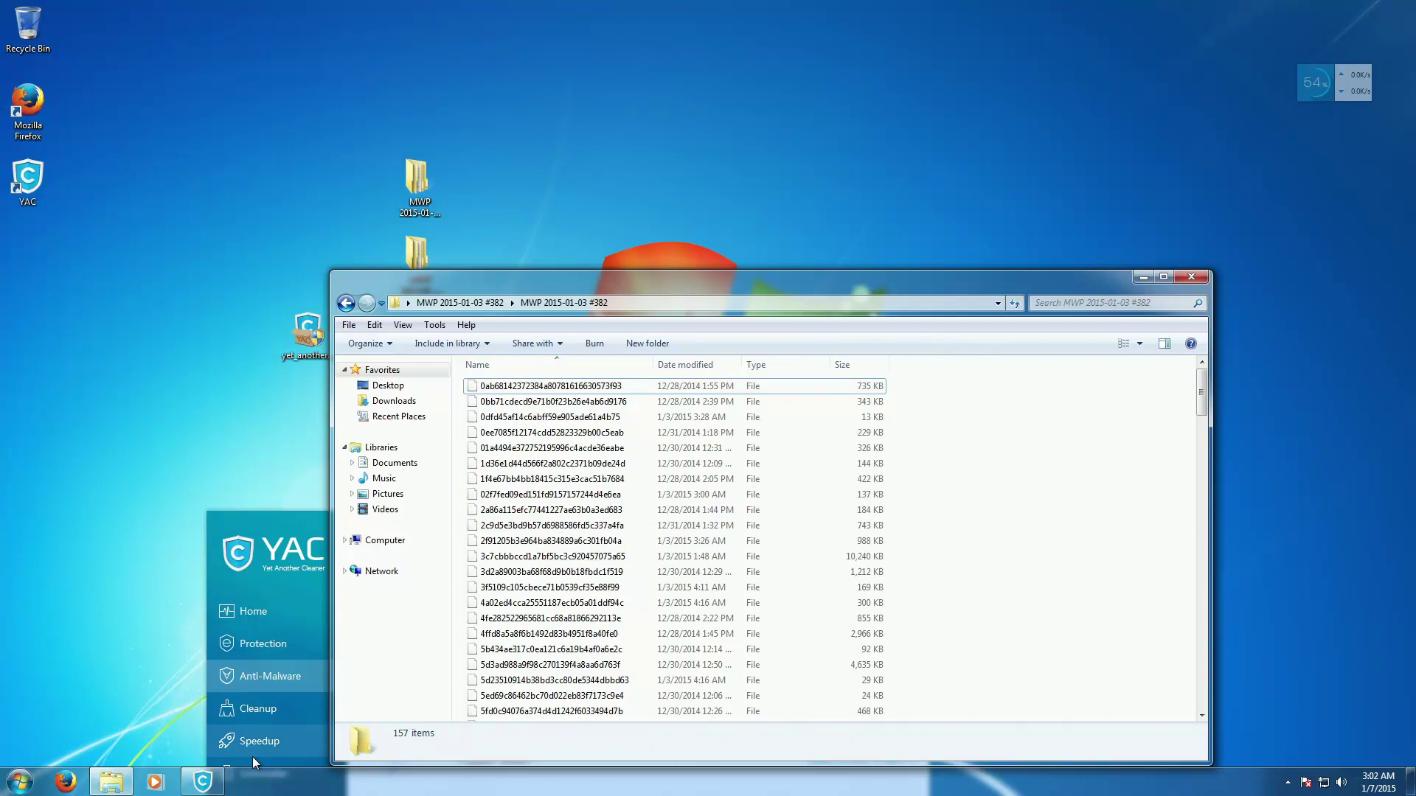
Step: Launch Command Prompt from the Start search and change into the Desktop folder
left_click(17, 783)
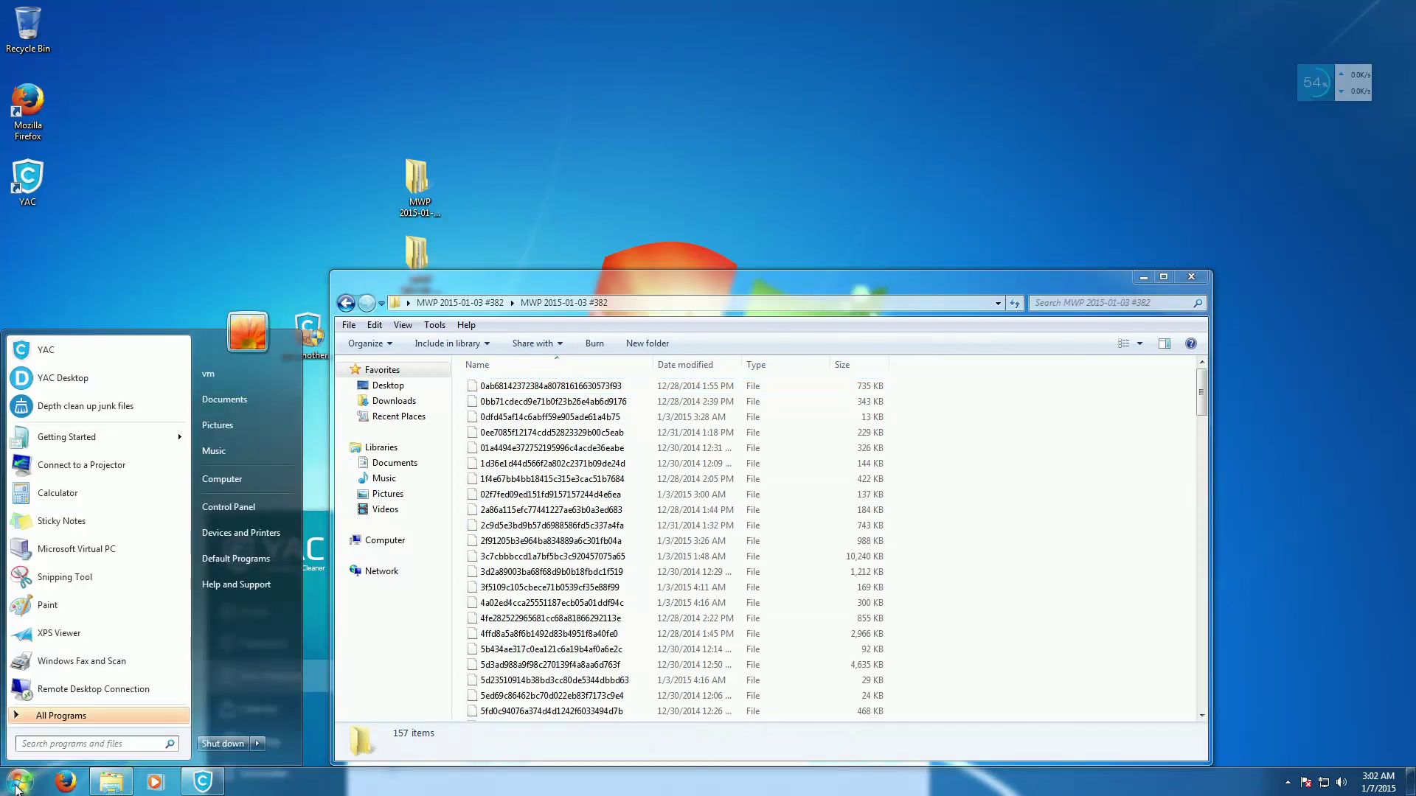
type("cmd")
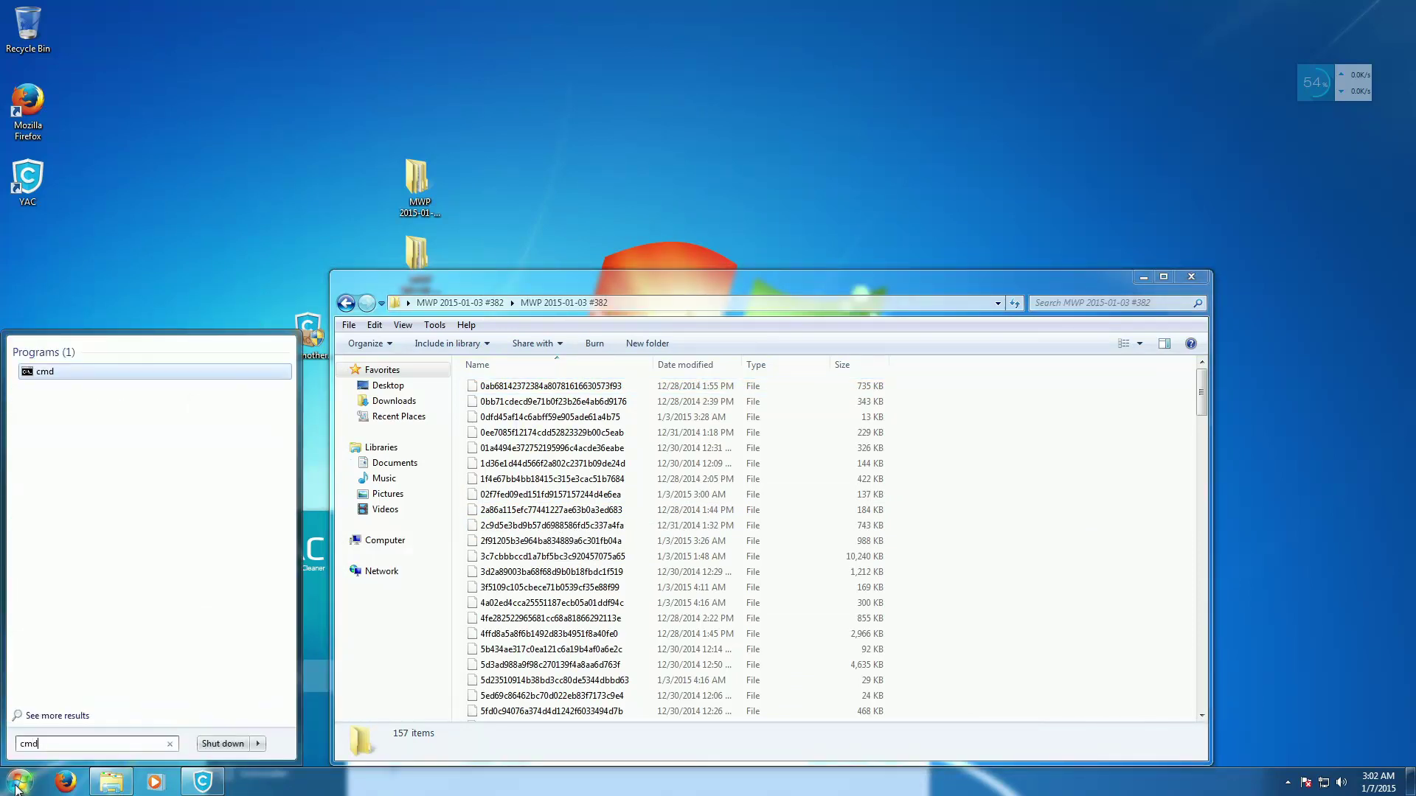
key("Return")
type("c")
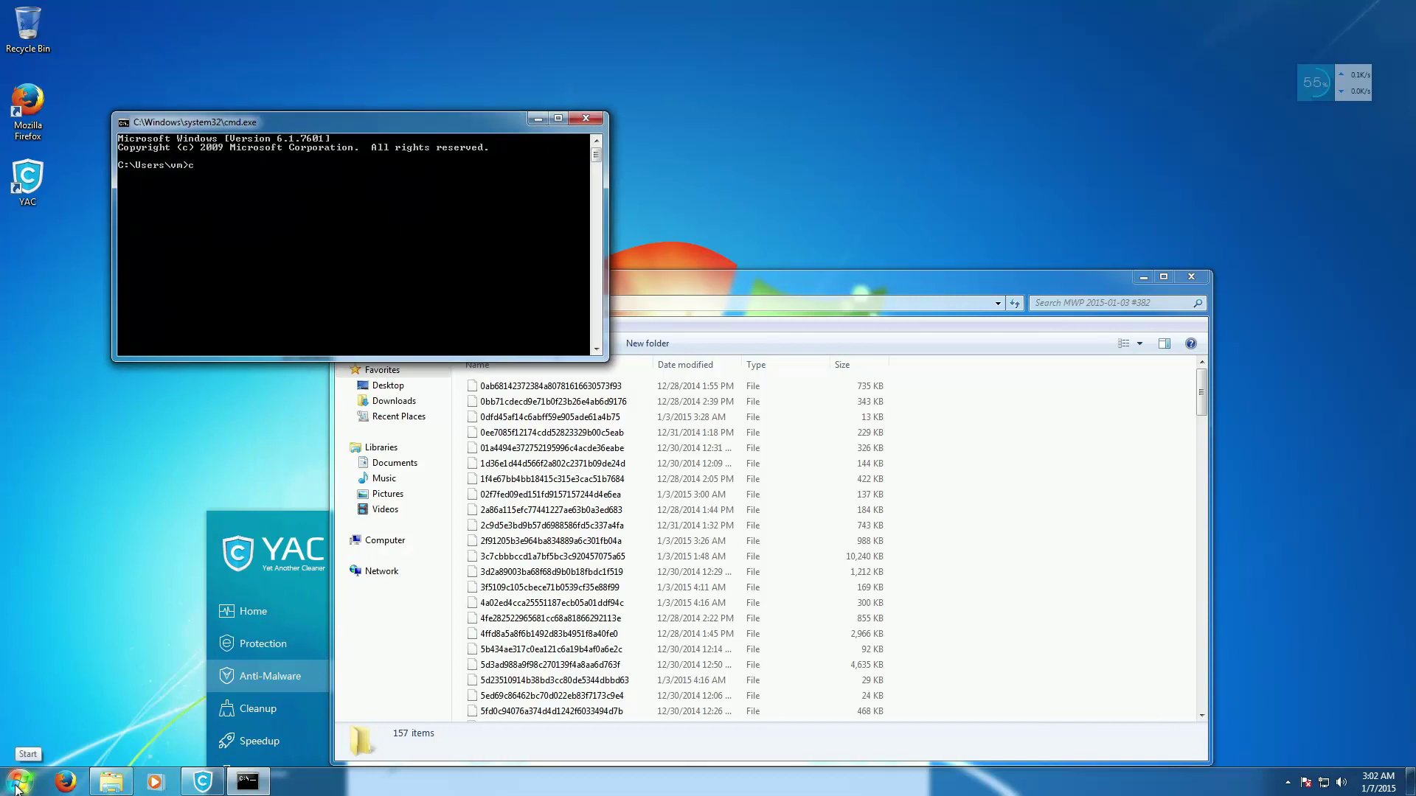
type("d Desktop")
key("Return")
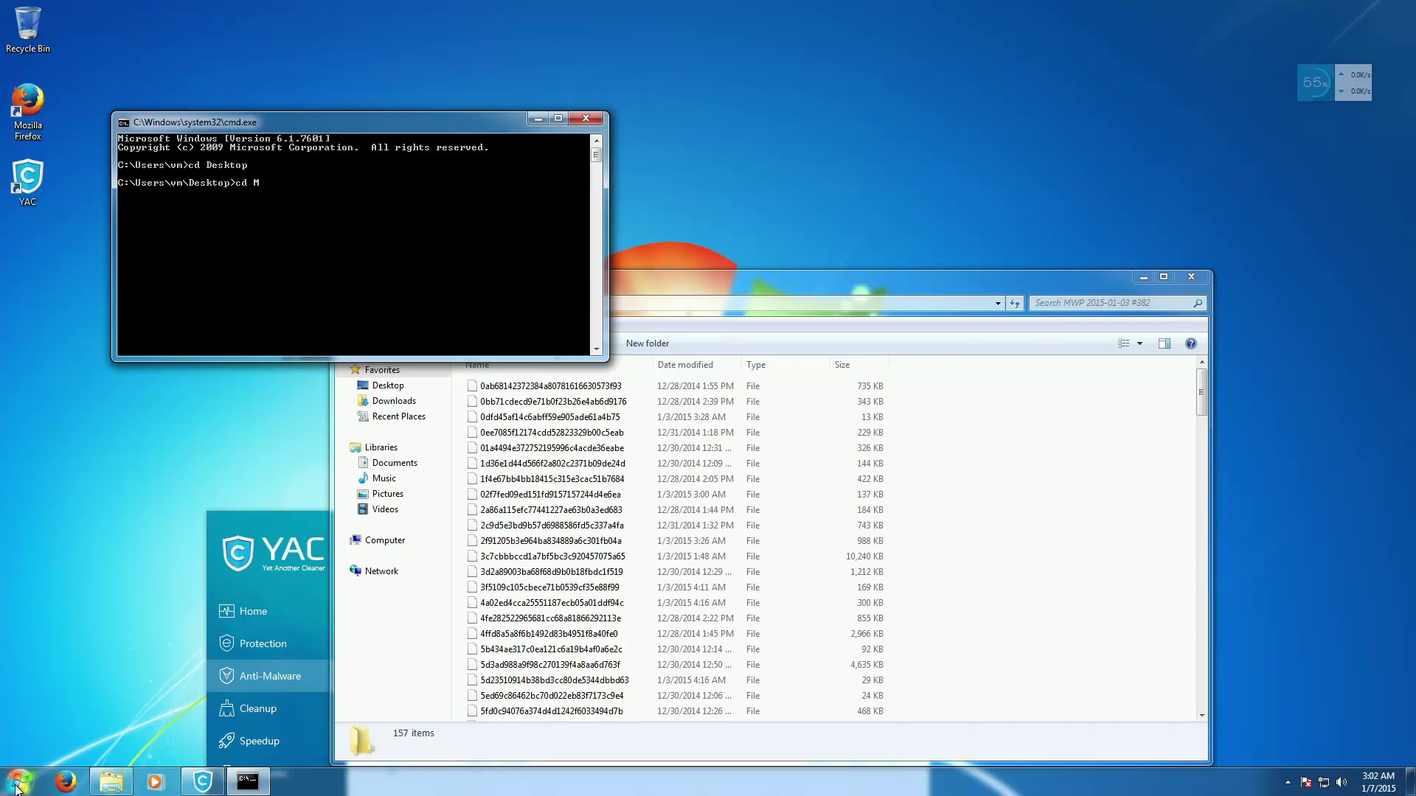
Step: Enter MWP 2015-01-03 #382 and its subfolder, list it with dir, and run rename * *.exe
type("cd M")
key("Tab")
key("Return")
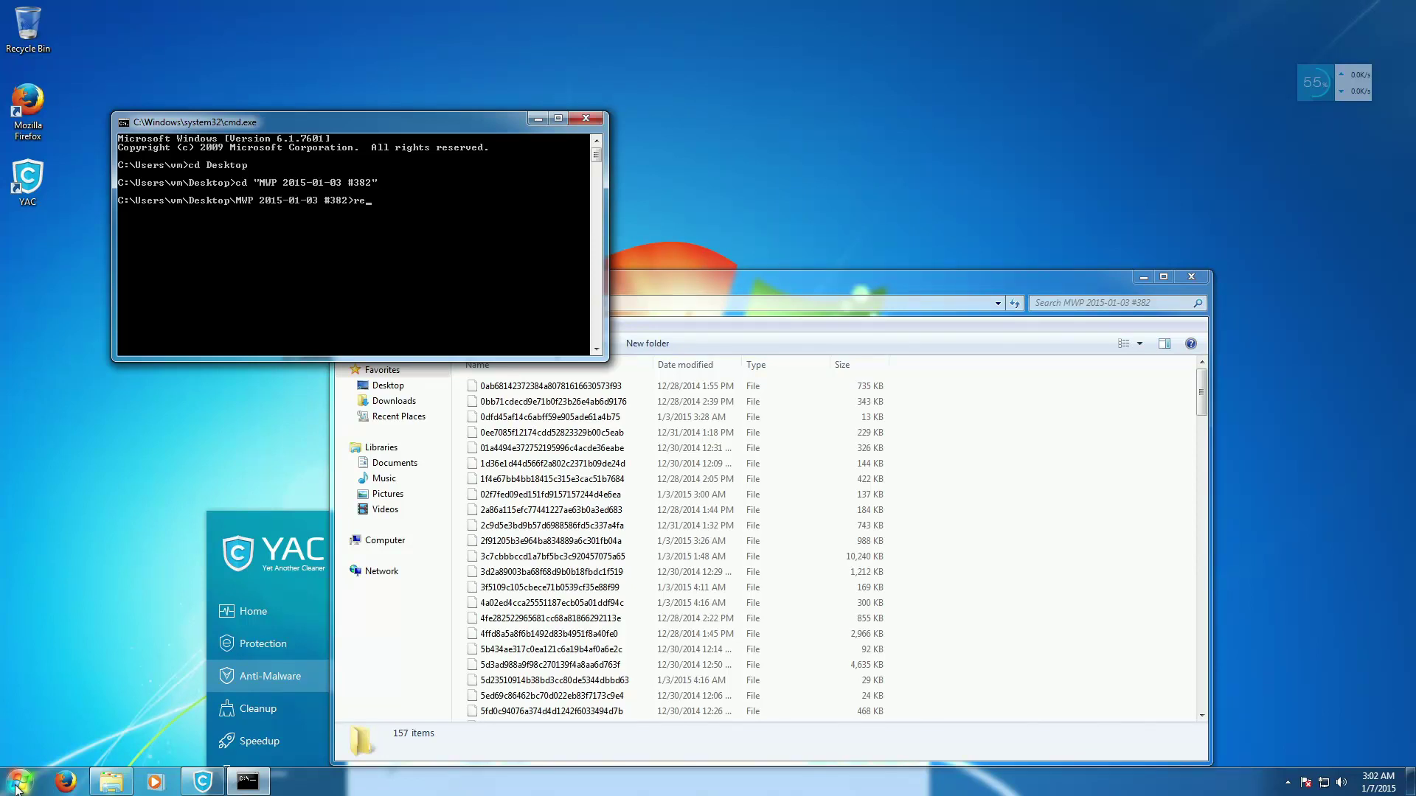
type("dir")
key("Return")
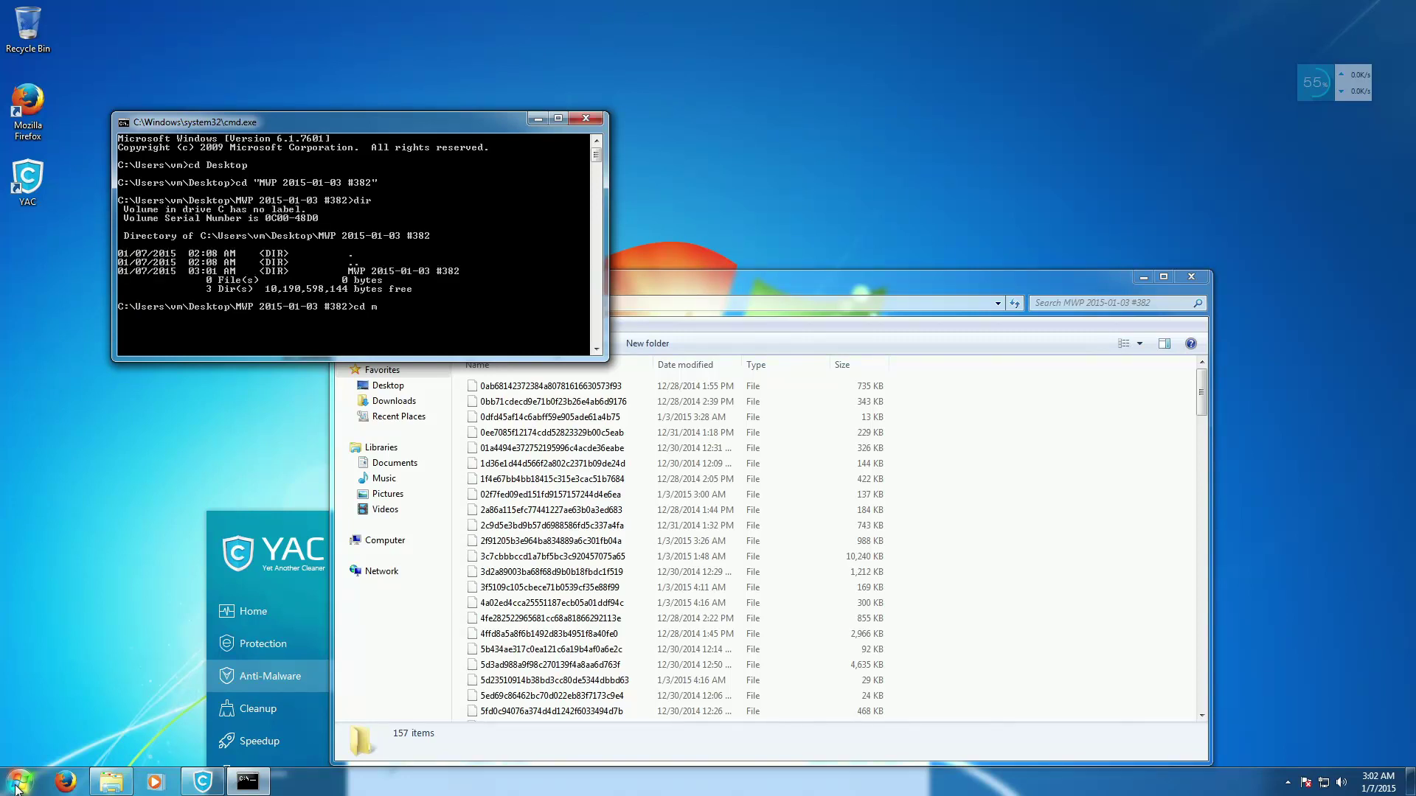
type("cd m")
key("Tab")
key("Return")
key("Return")
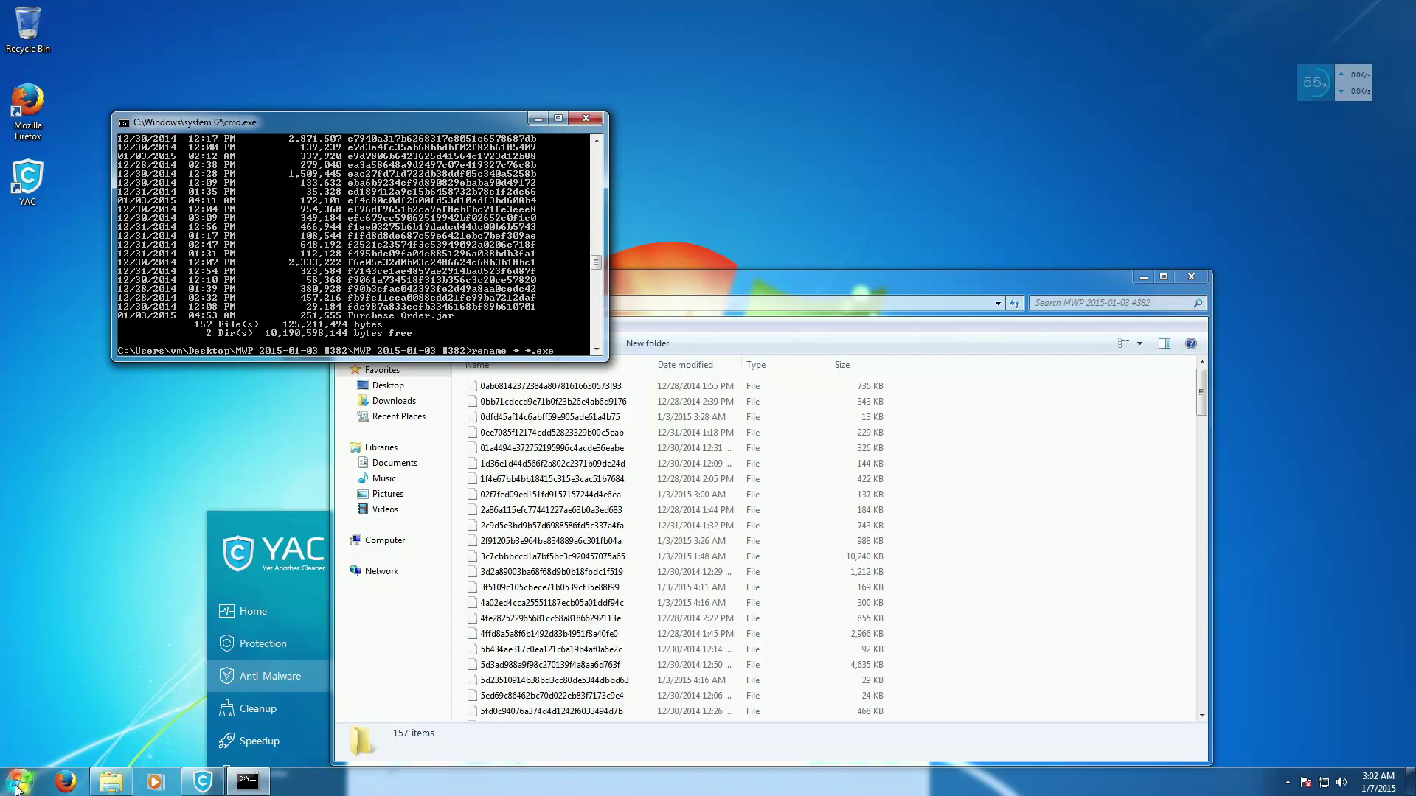
key("Return")
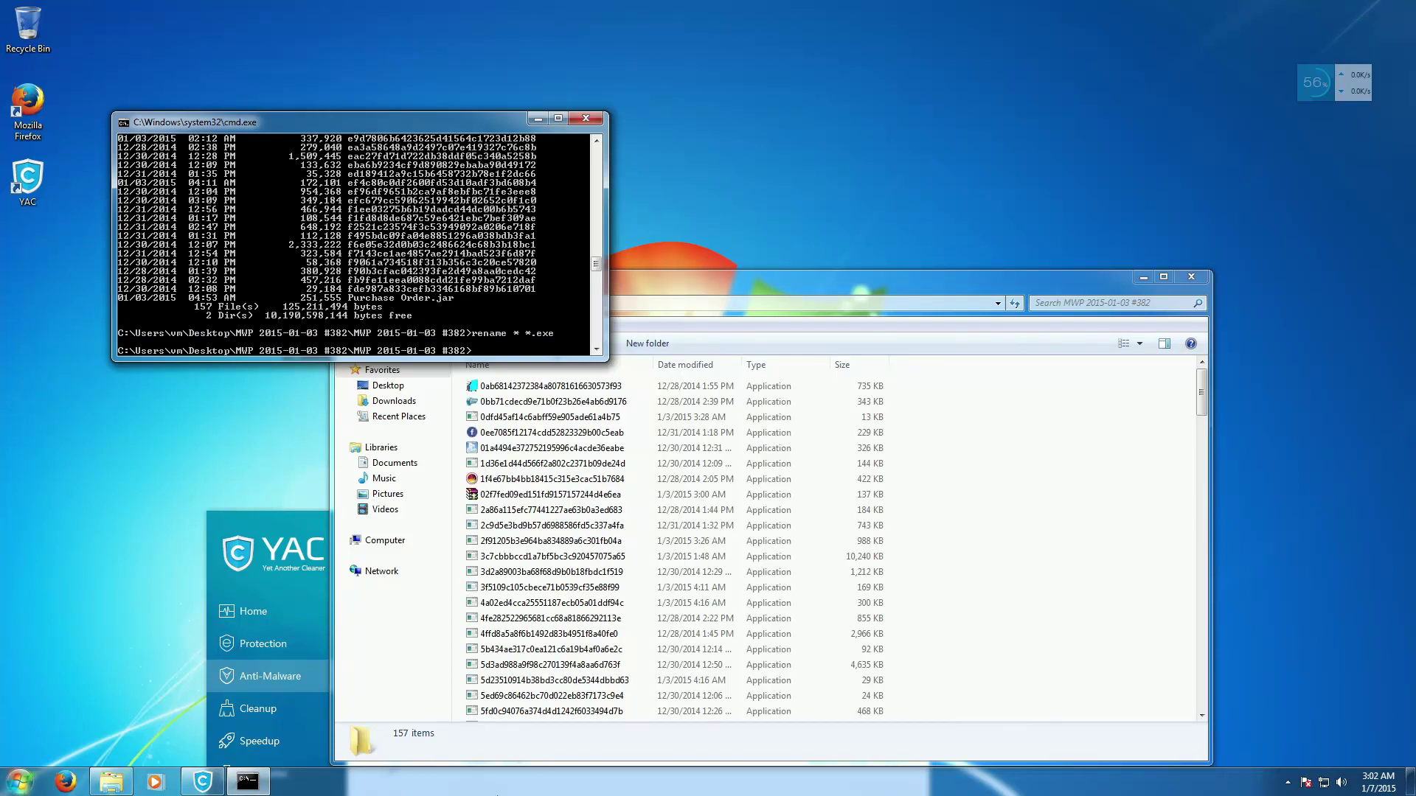
Step: Bring the 157-file sample folder forward, test a selection box, and check network status
left_click(964, 559)
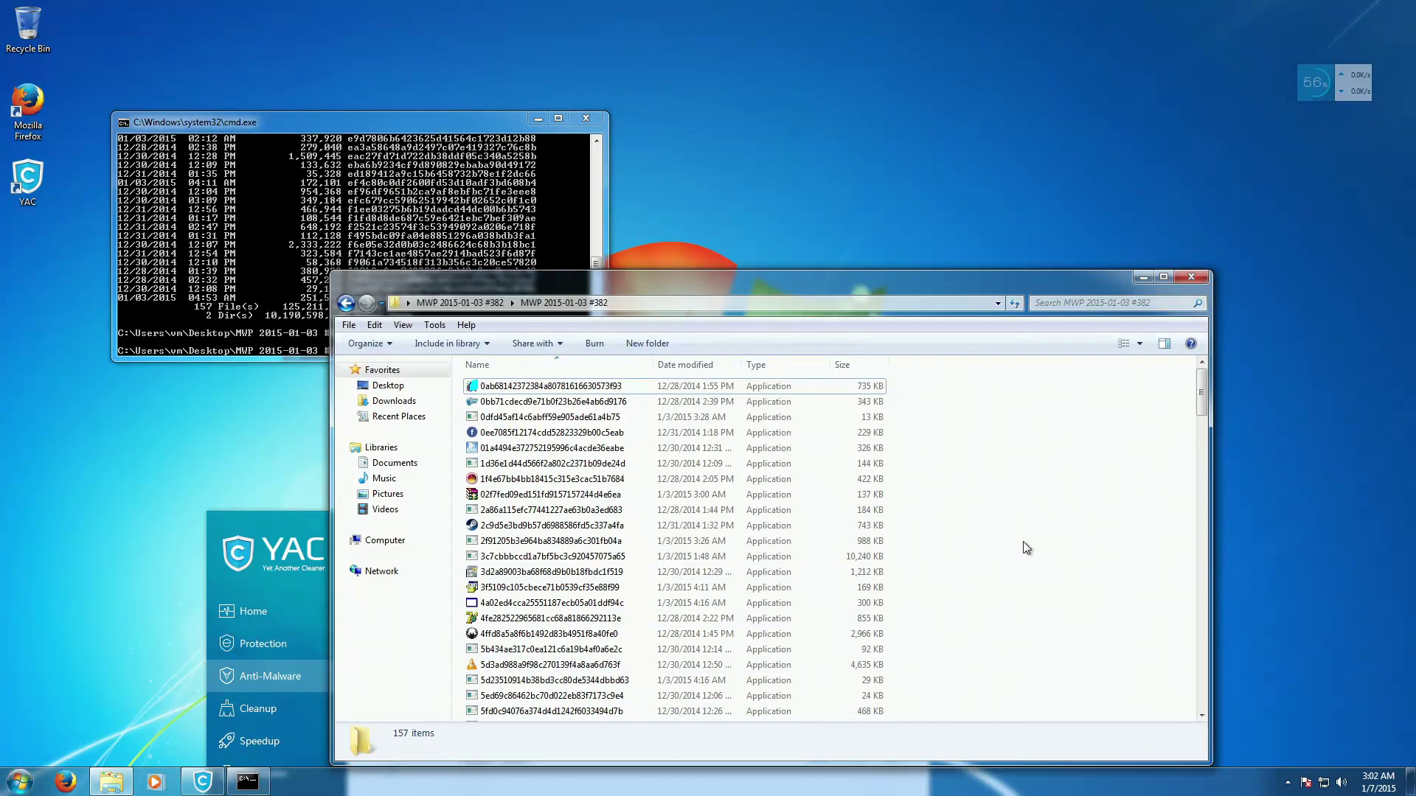
left_click_drag(1025, 546, 876, 489)
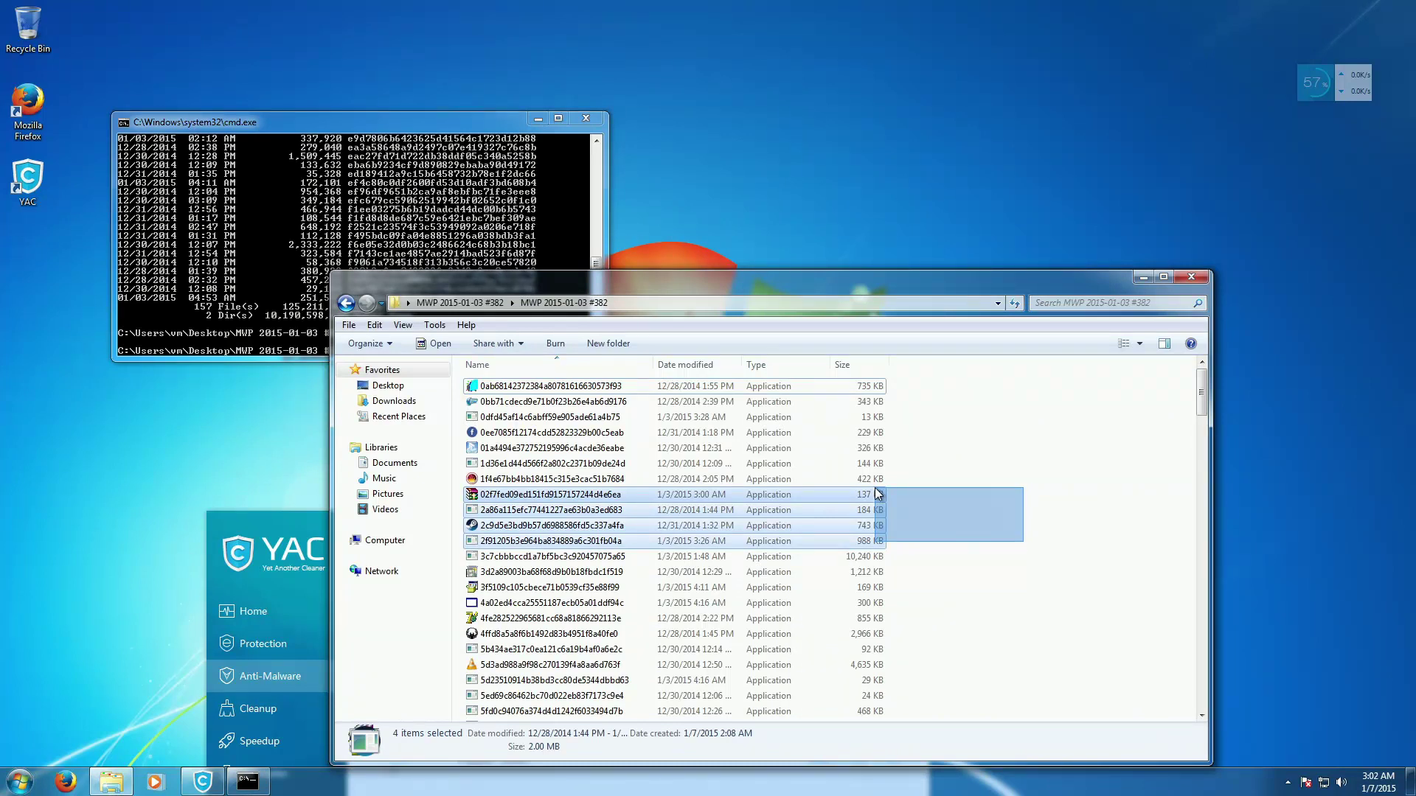
left_click_drag(875, 488, 951, 501)
left_click(1325, 783)
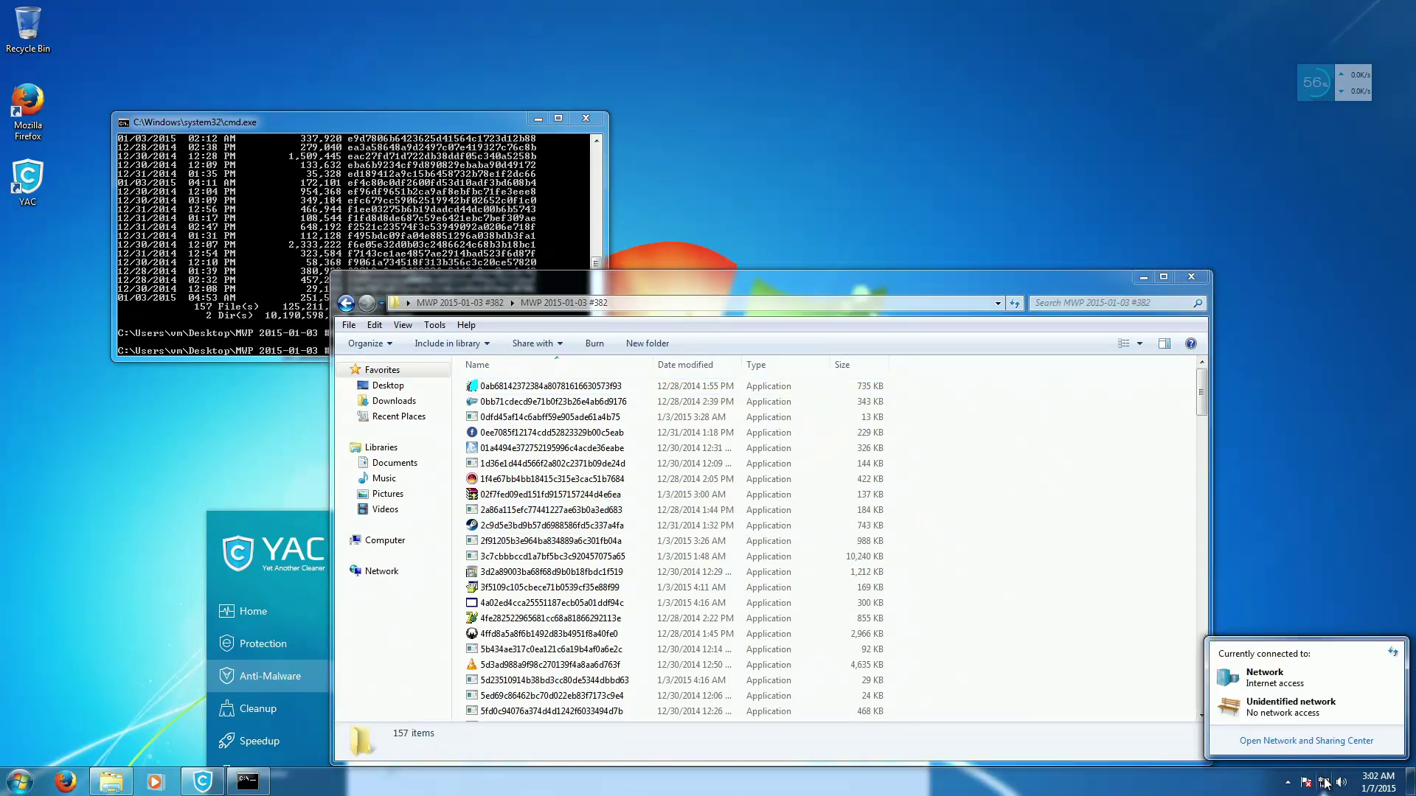
left_click(1325, 783)
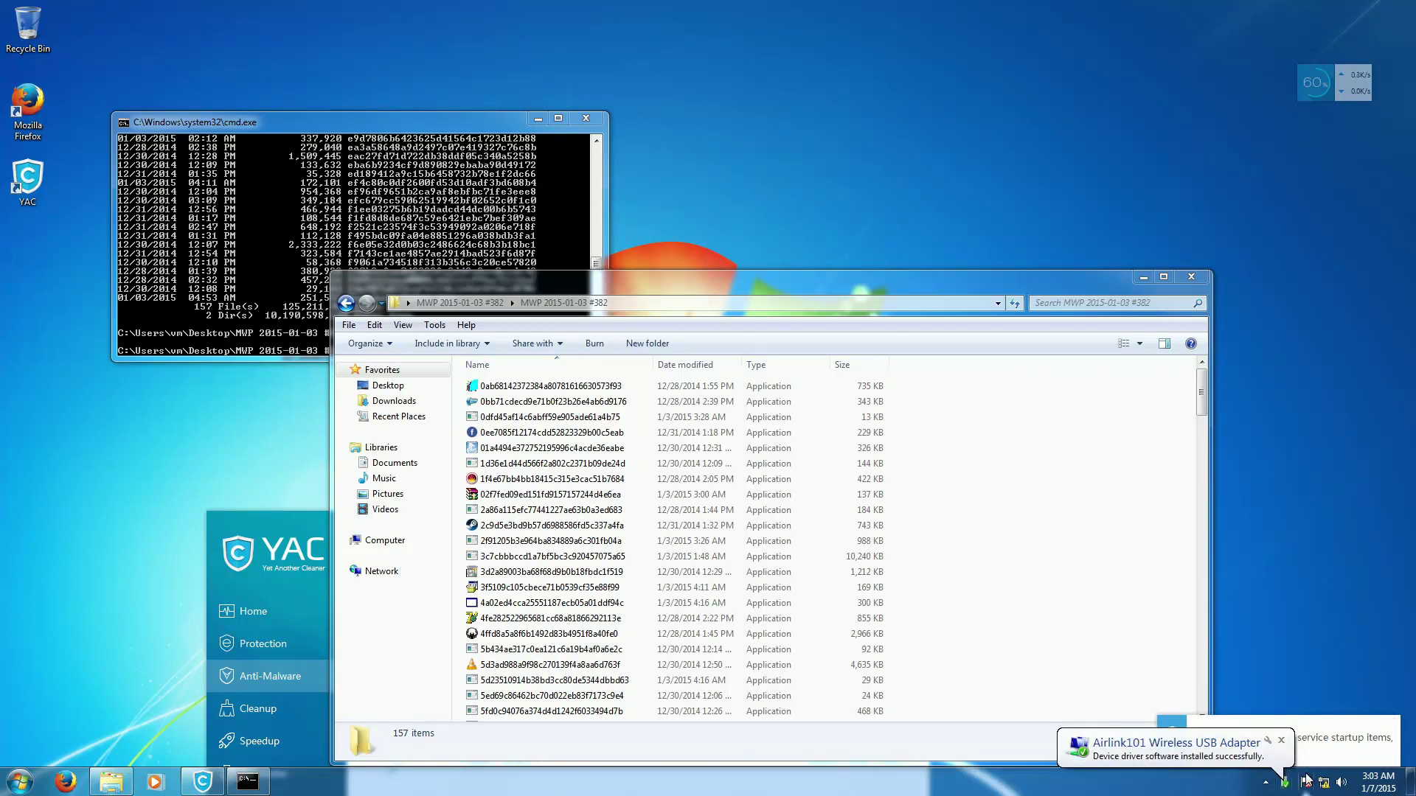
Step: Connect to the 'jig' wireless network and set its network location to Work
left_click(1324, 784)
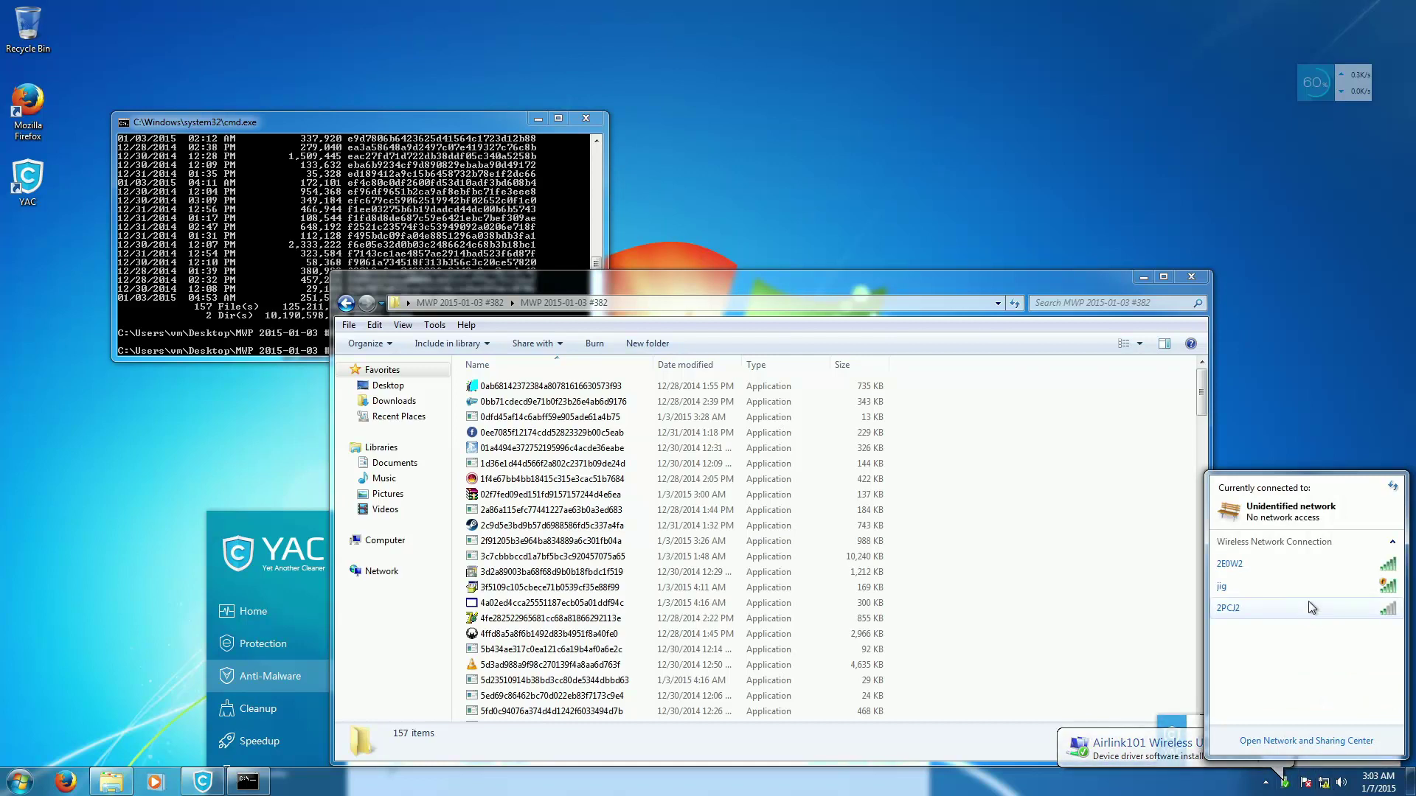
left_click(1307, 584)
left_click(1370, 635)
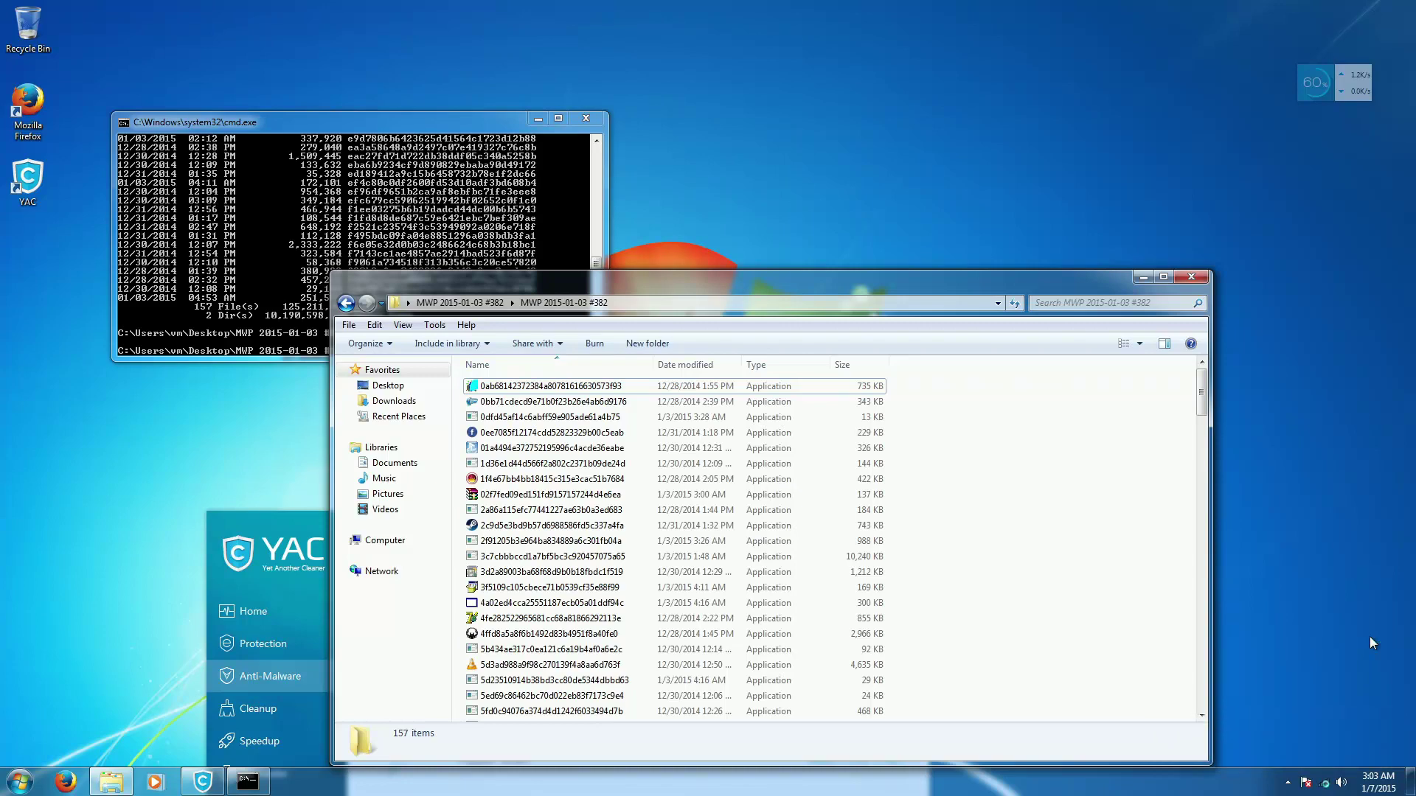
left_click(547, 388)
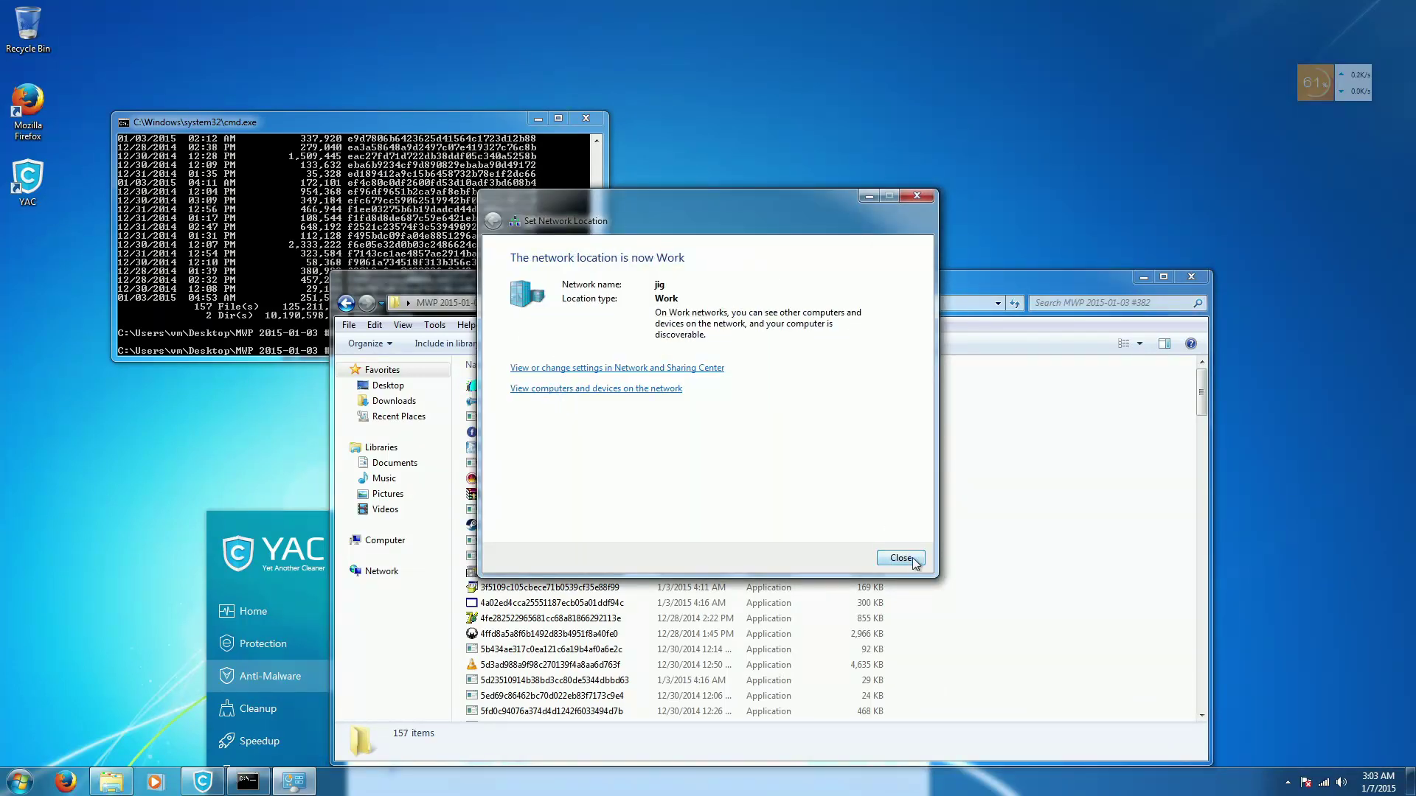
left_click(901, 558)
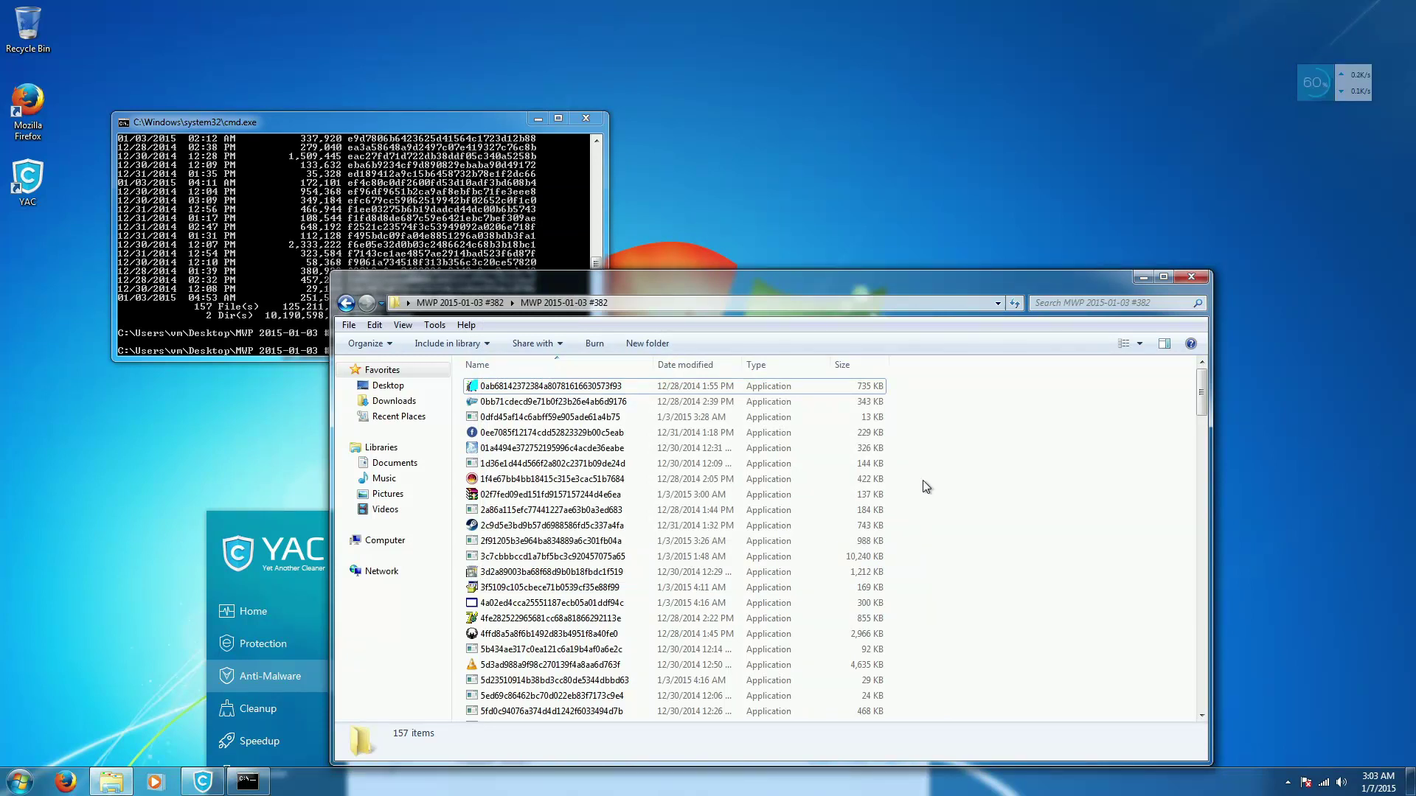
Step: Launch nine sample executables in batches of five and four, then dismiss the incompatibility error
left_click_drag(949, 520, 866, 452)
key("Return")
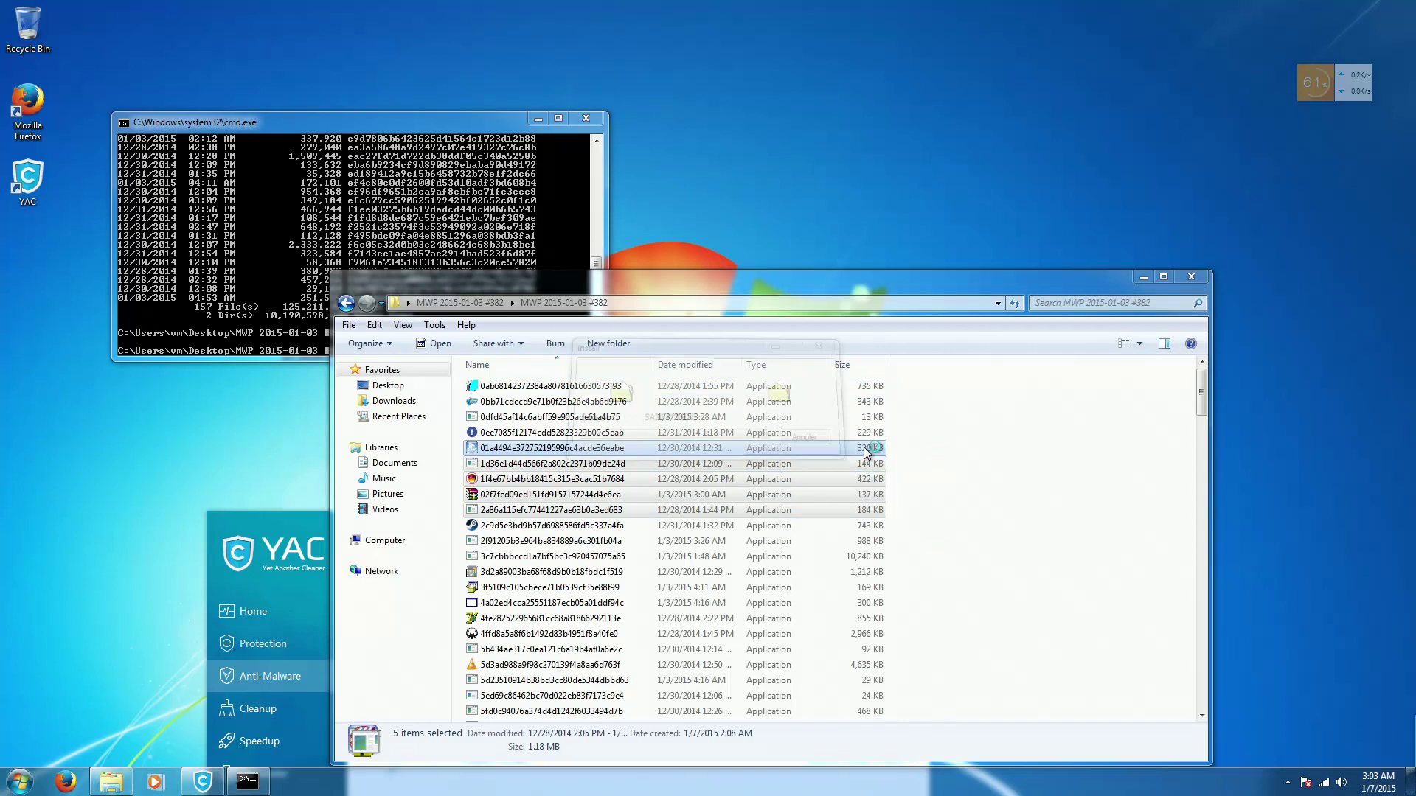
left_click_drag(921, 584, 858, 544)
key("Return")
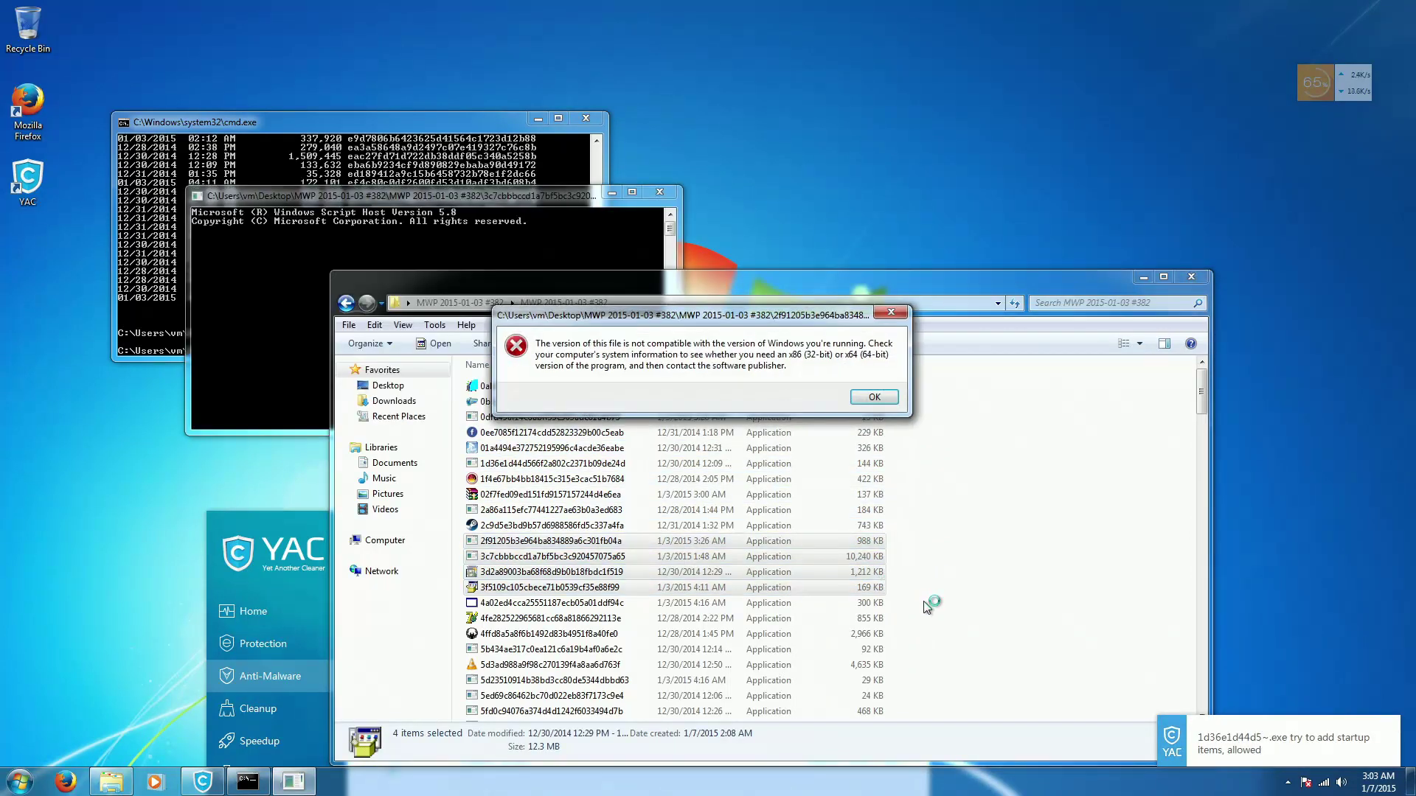
left_click(874, 397)
left_click(973, 572)
scroll(947, 600, "down", 3)
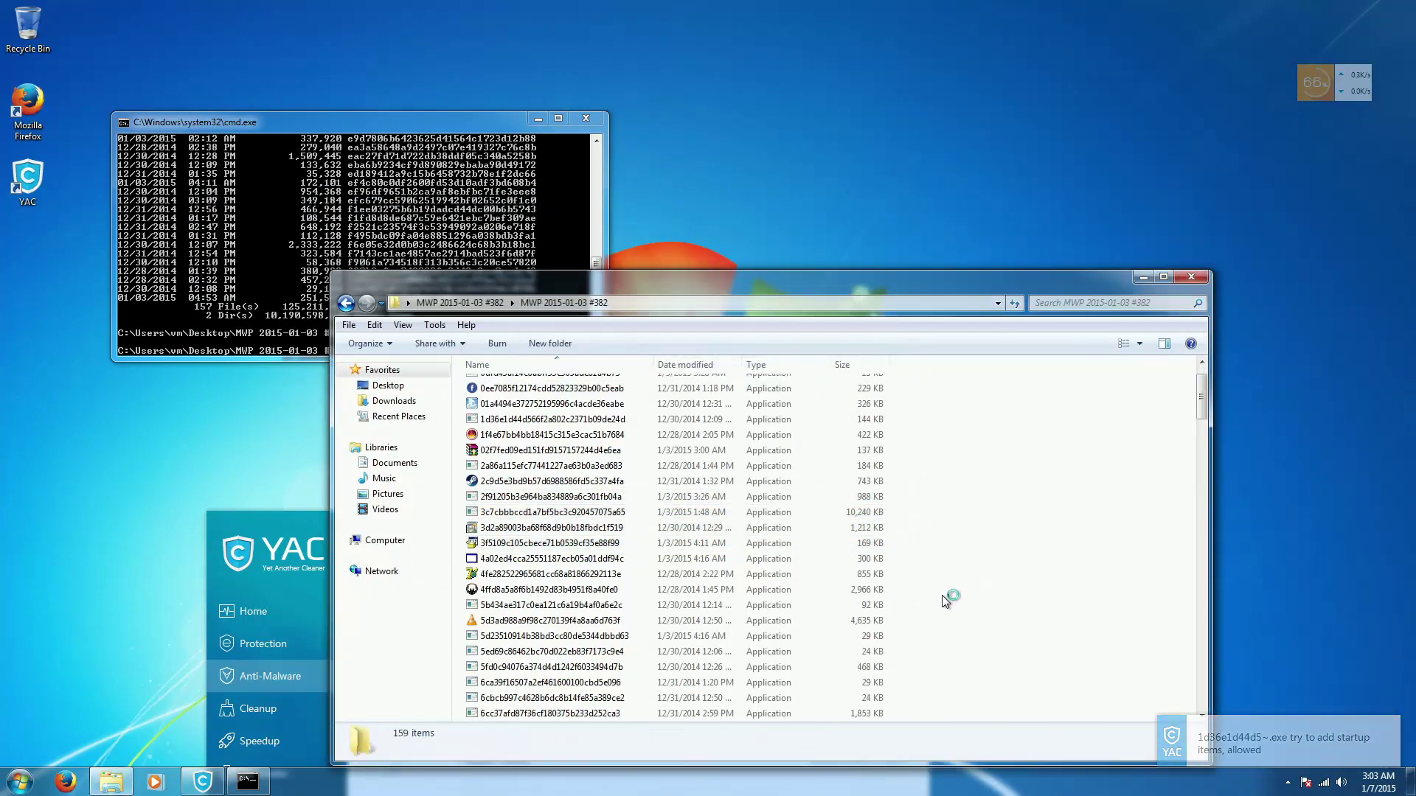
Step: Select more sample file rows in the Windows Explorer list
left_click(841, 576)
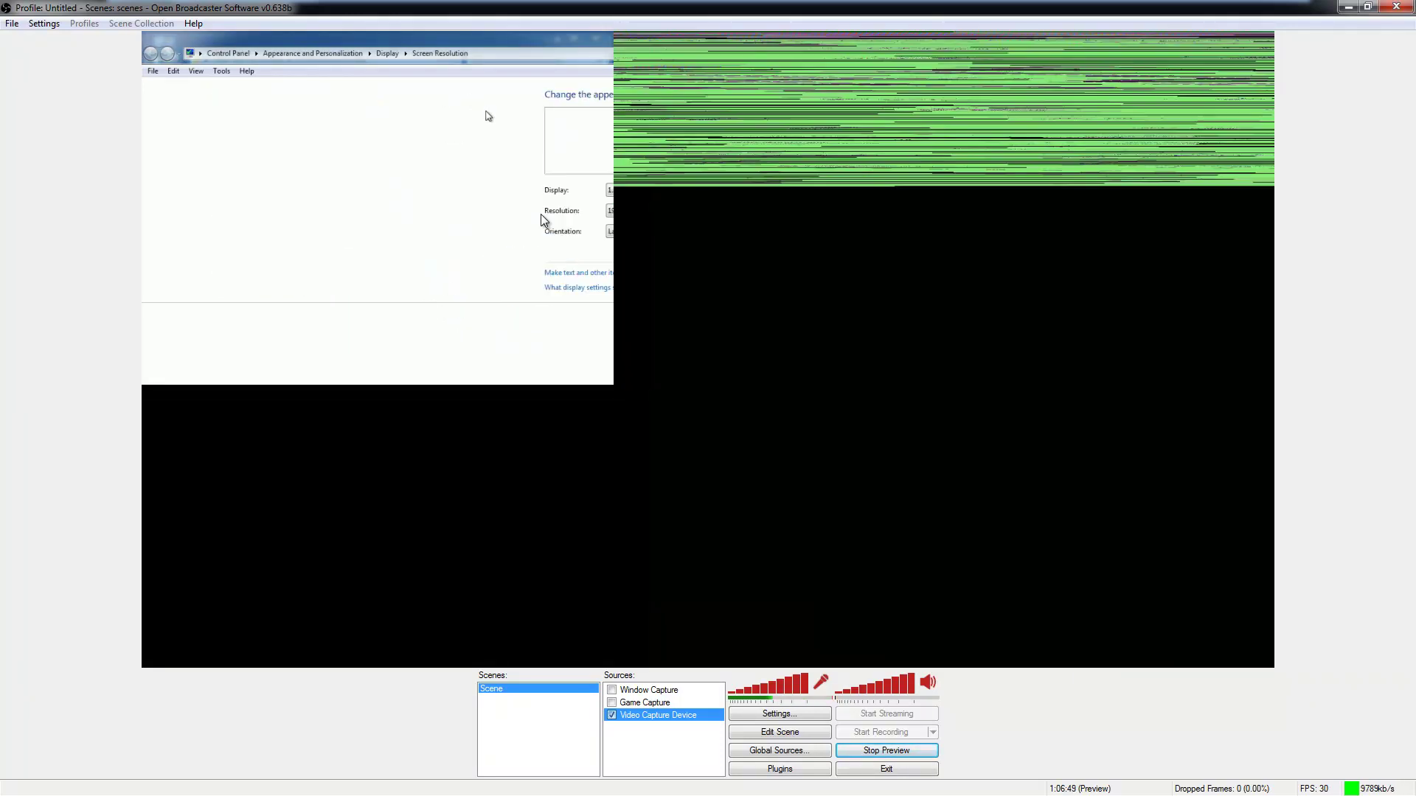
Step: Restore the machine's capture view from the OBS preview's context menu
right_click(587, 431)
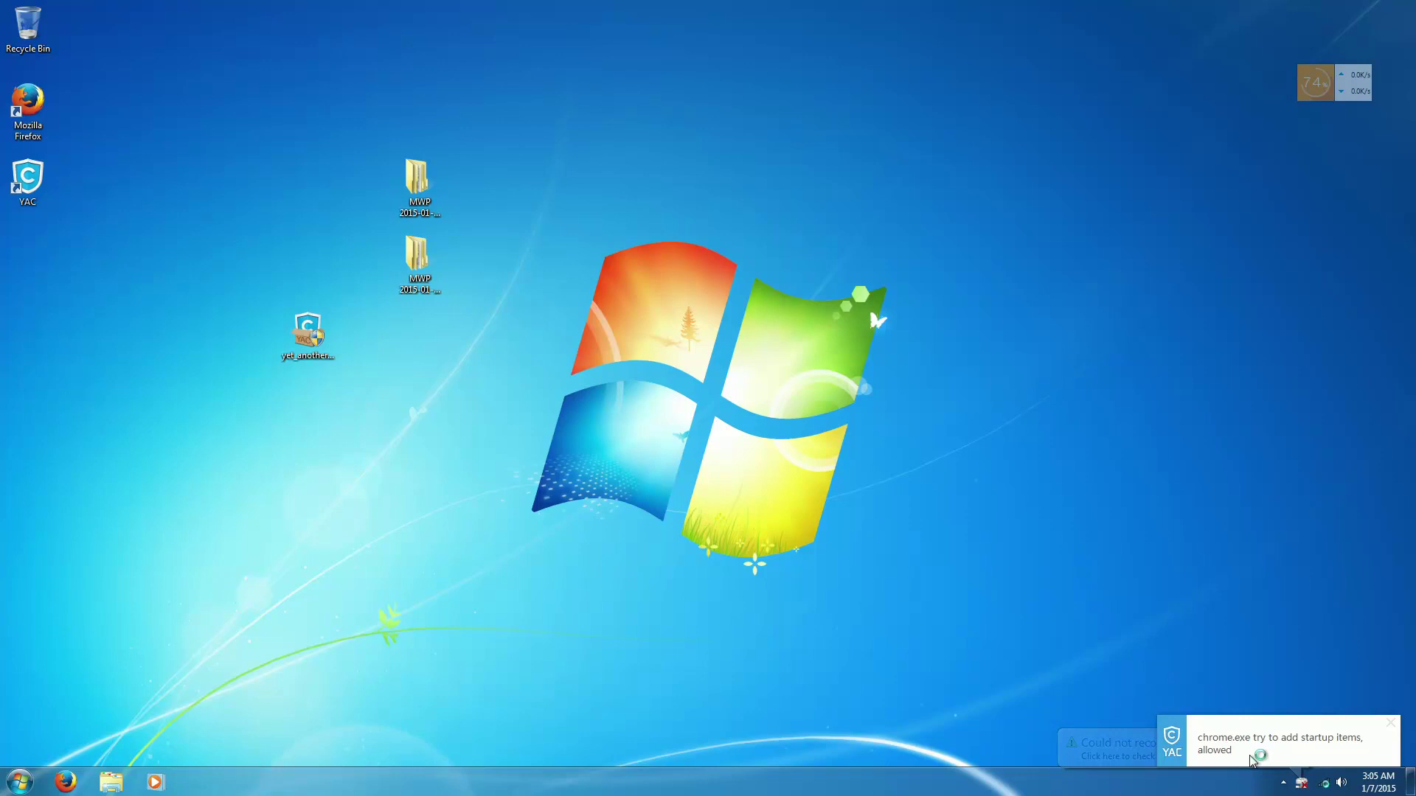
Step: Launch Task Manager set always on top, showing all users' processes in an enlarged window
right_click(648, 761)
right_click(639, 782)
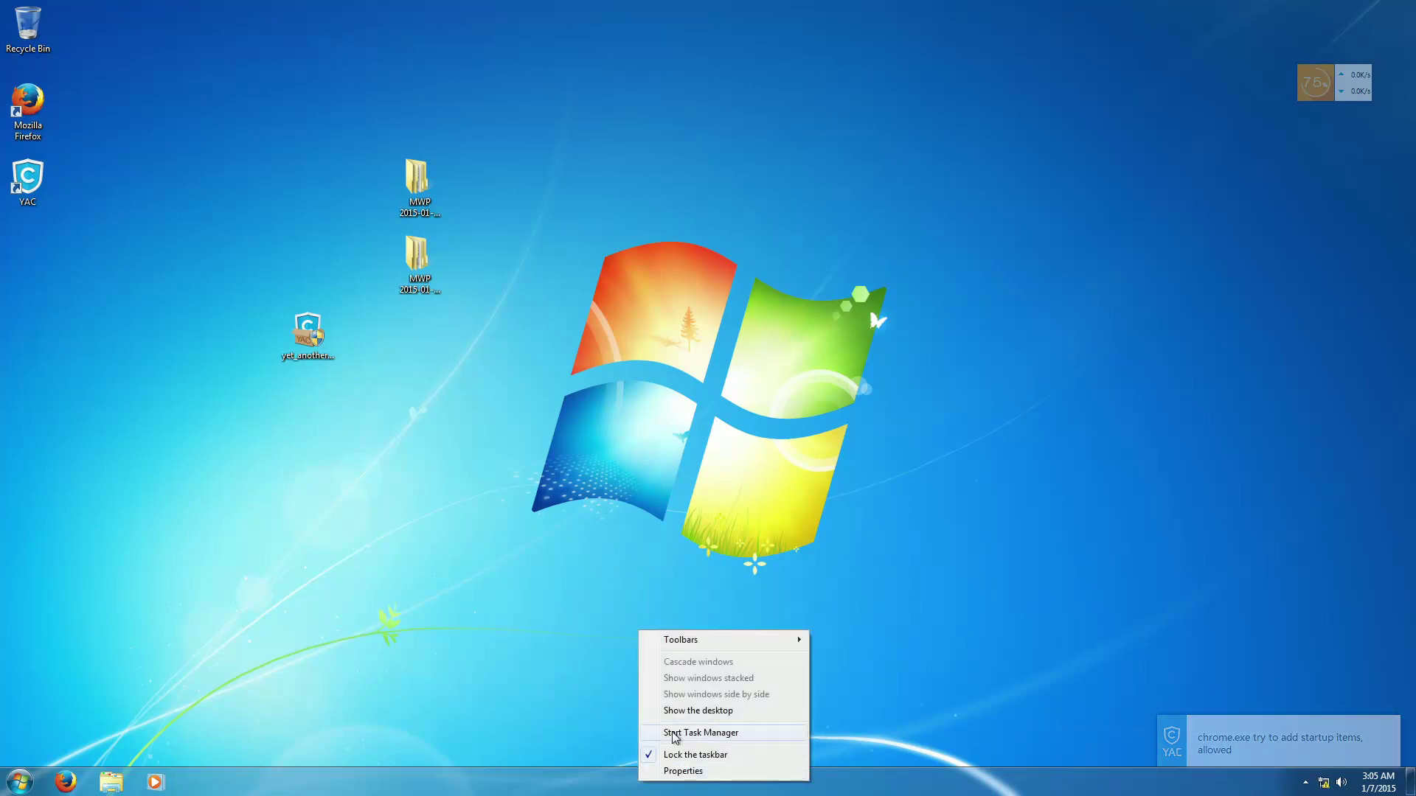
left_click(673, 732)
left_click(57, 36)
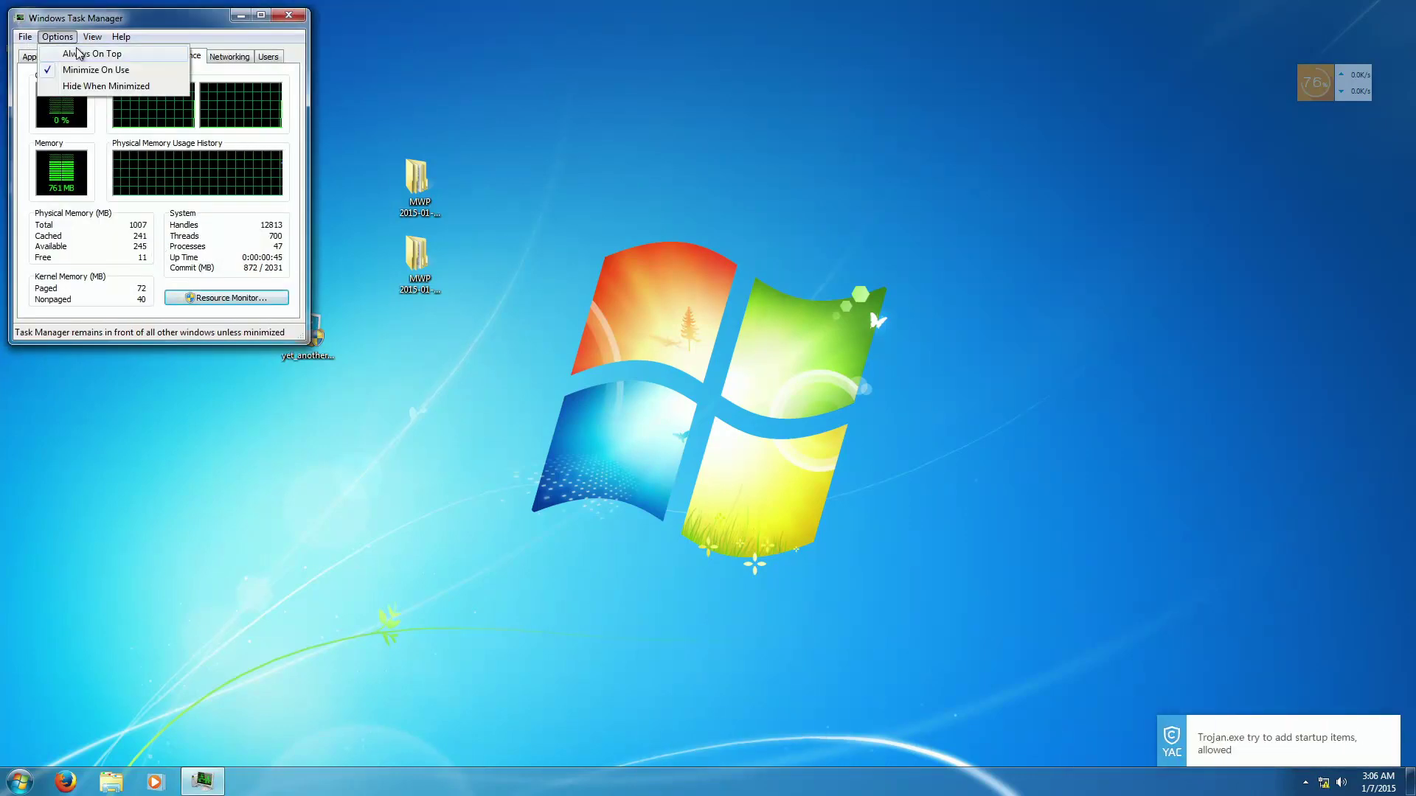
left_click(78, 53)
left_click(87, 56)
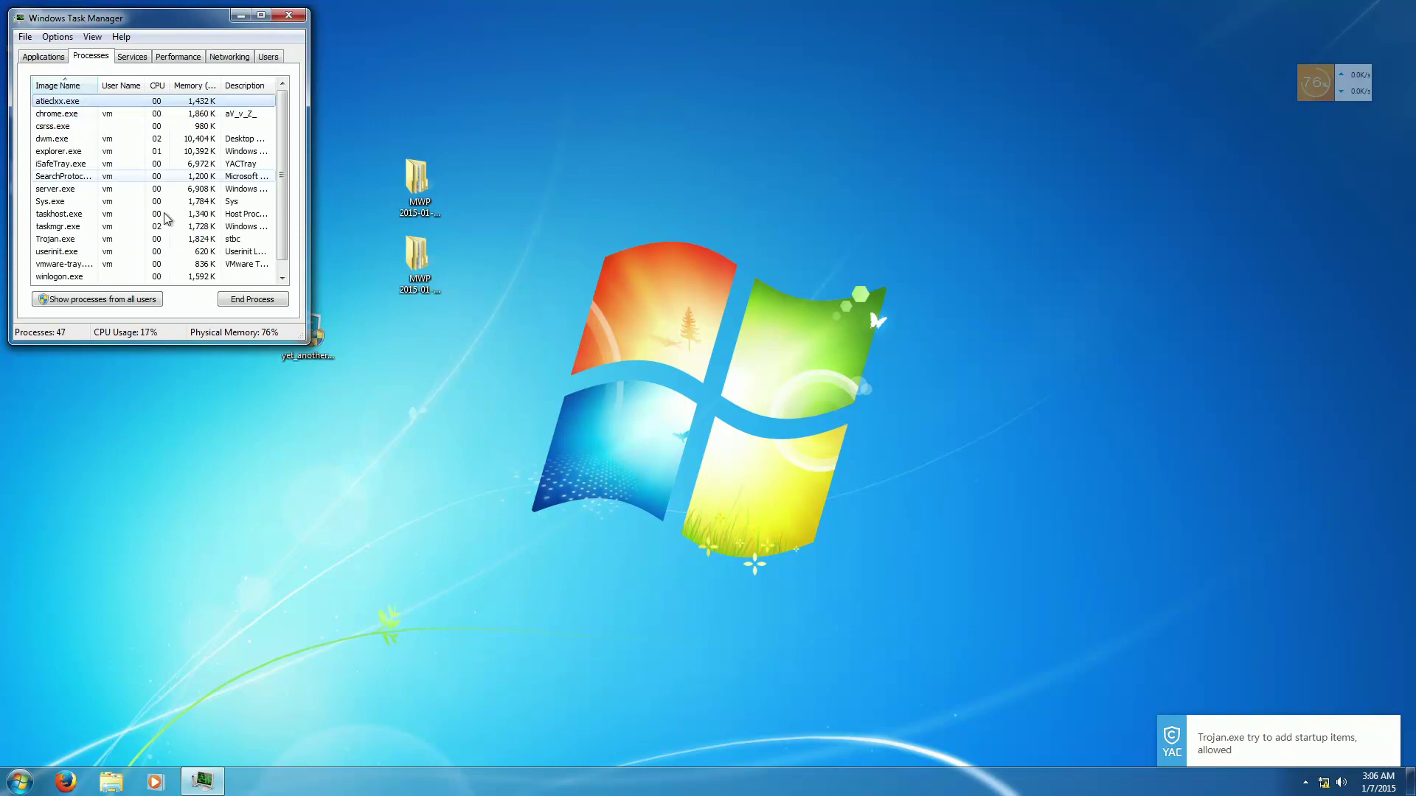
left_click(140, 300)
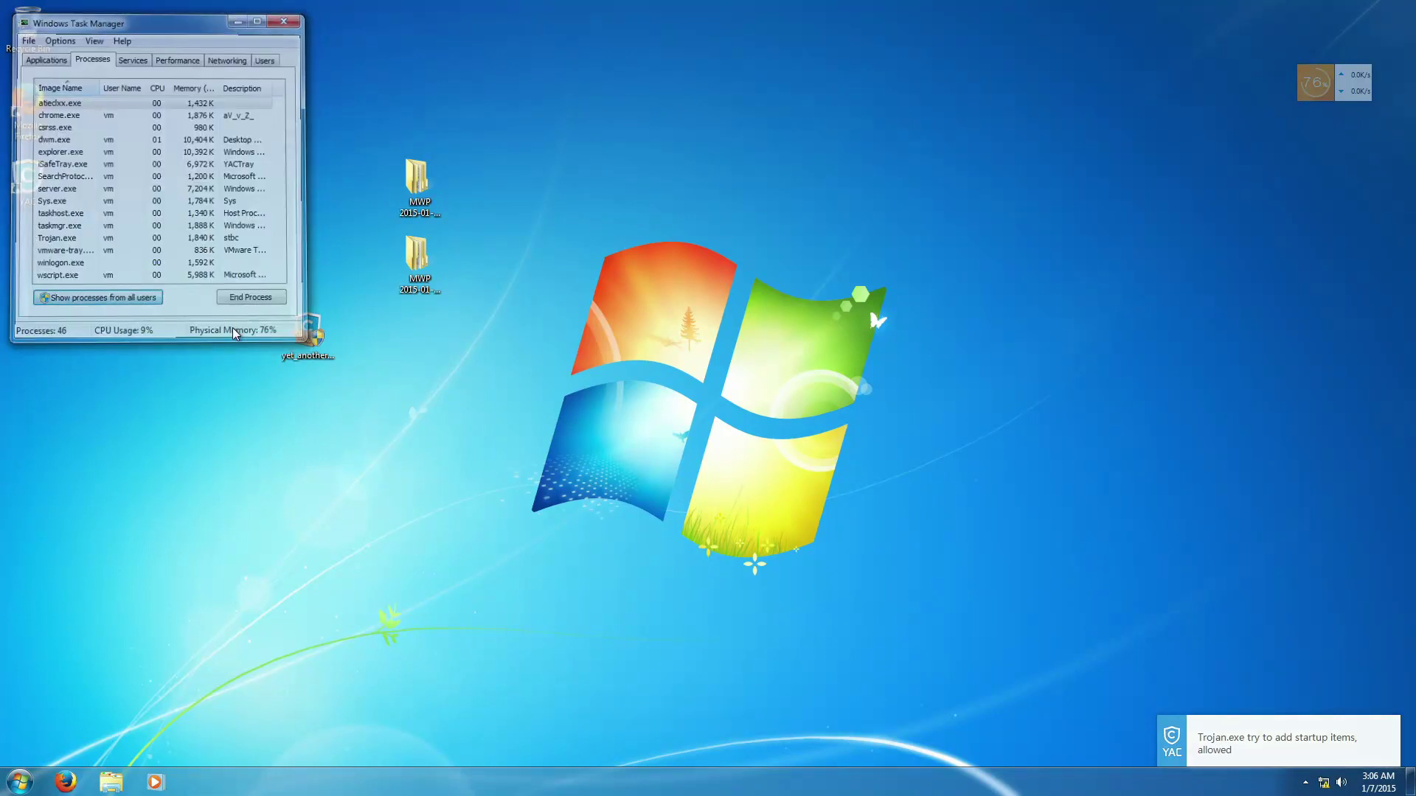
left_click_drag(294, 335, 335, 765)
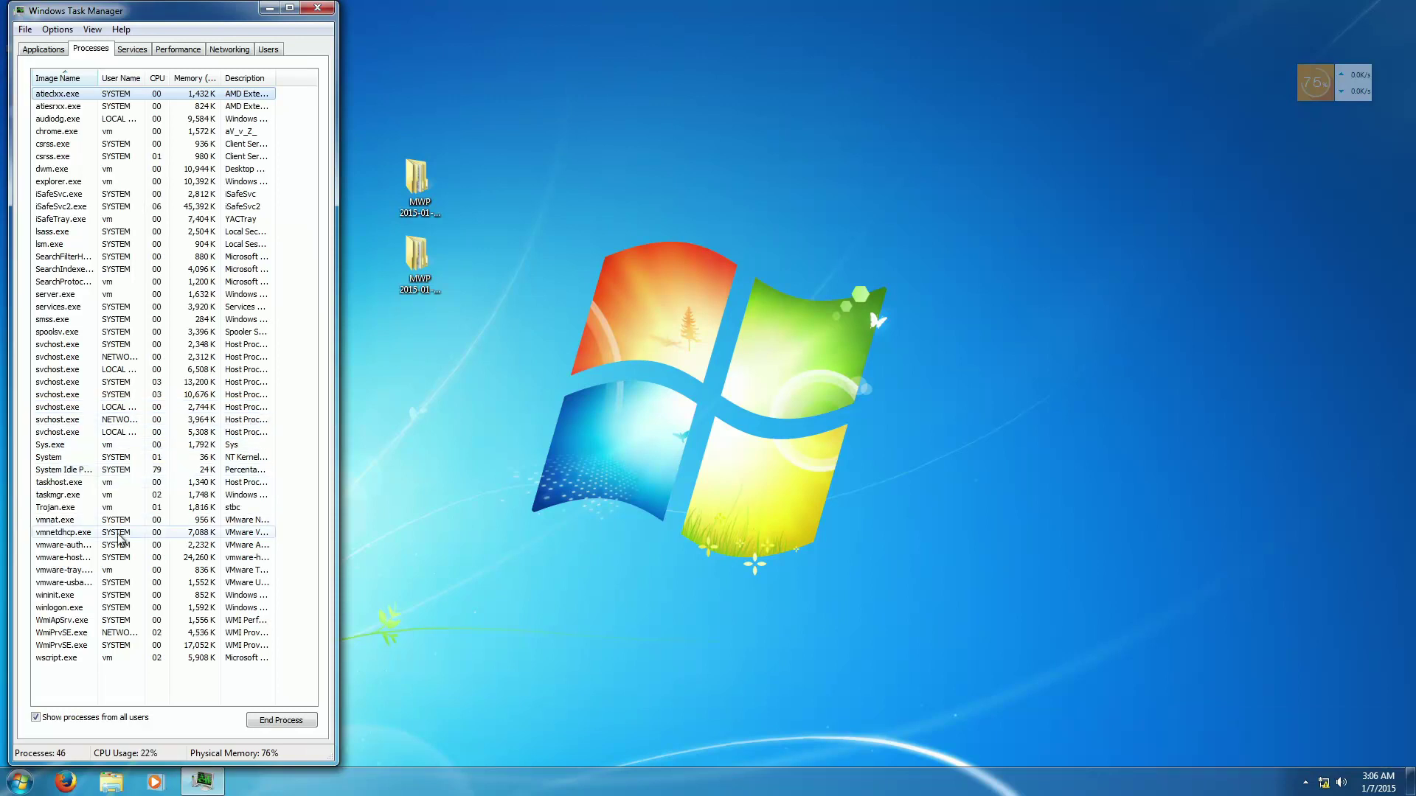
Step: Open Sys.exe's file location, look through the Temp folder, then close it
left_click(94, 446)
right_click(94, 446)
left_click(106, 458)
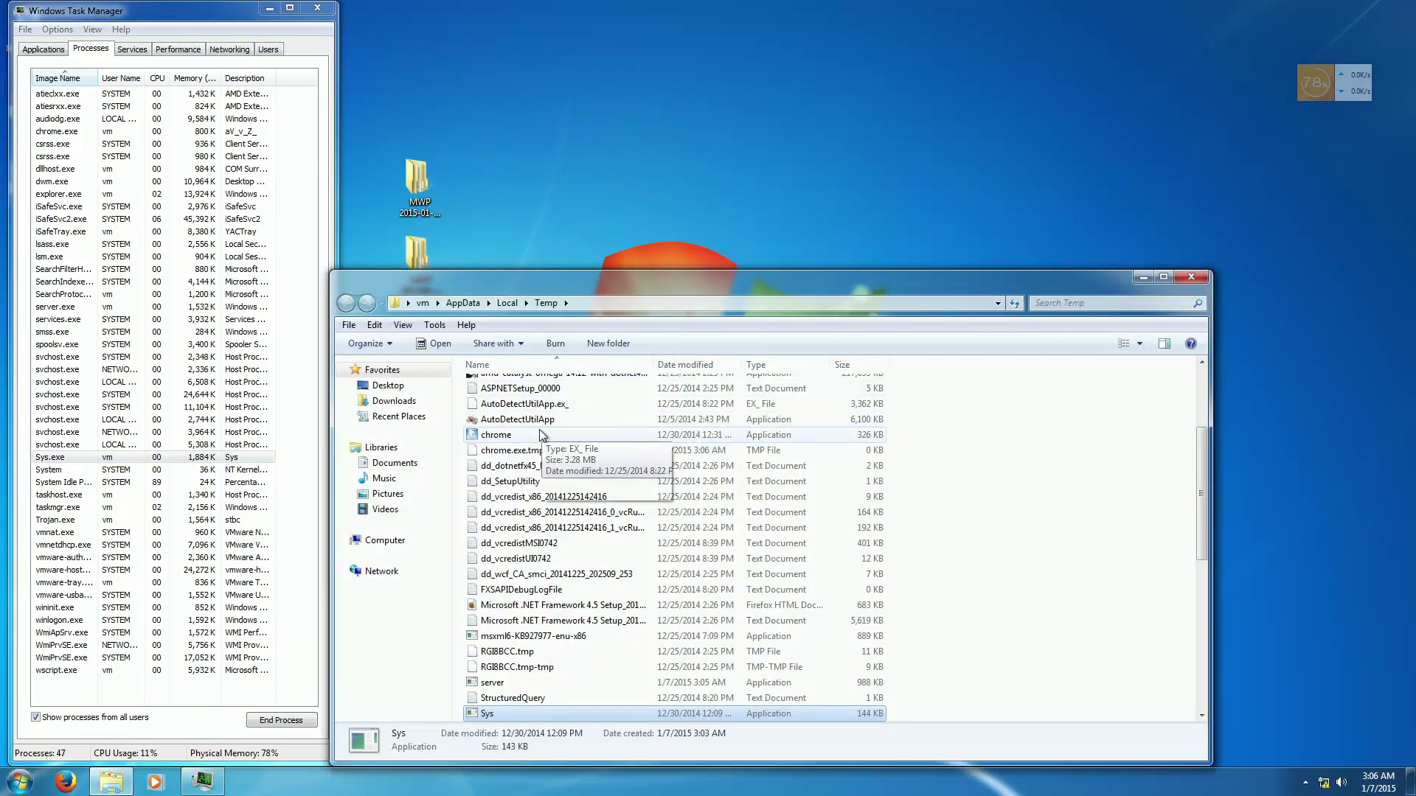
scroll(608, 497, "up", 4)
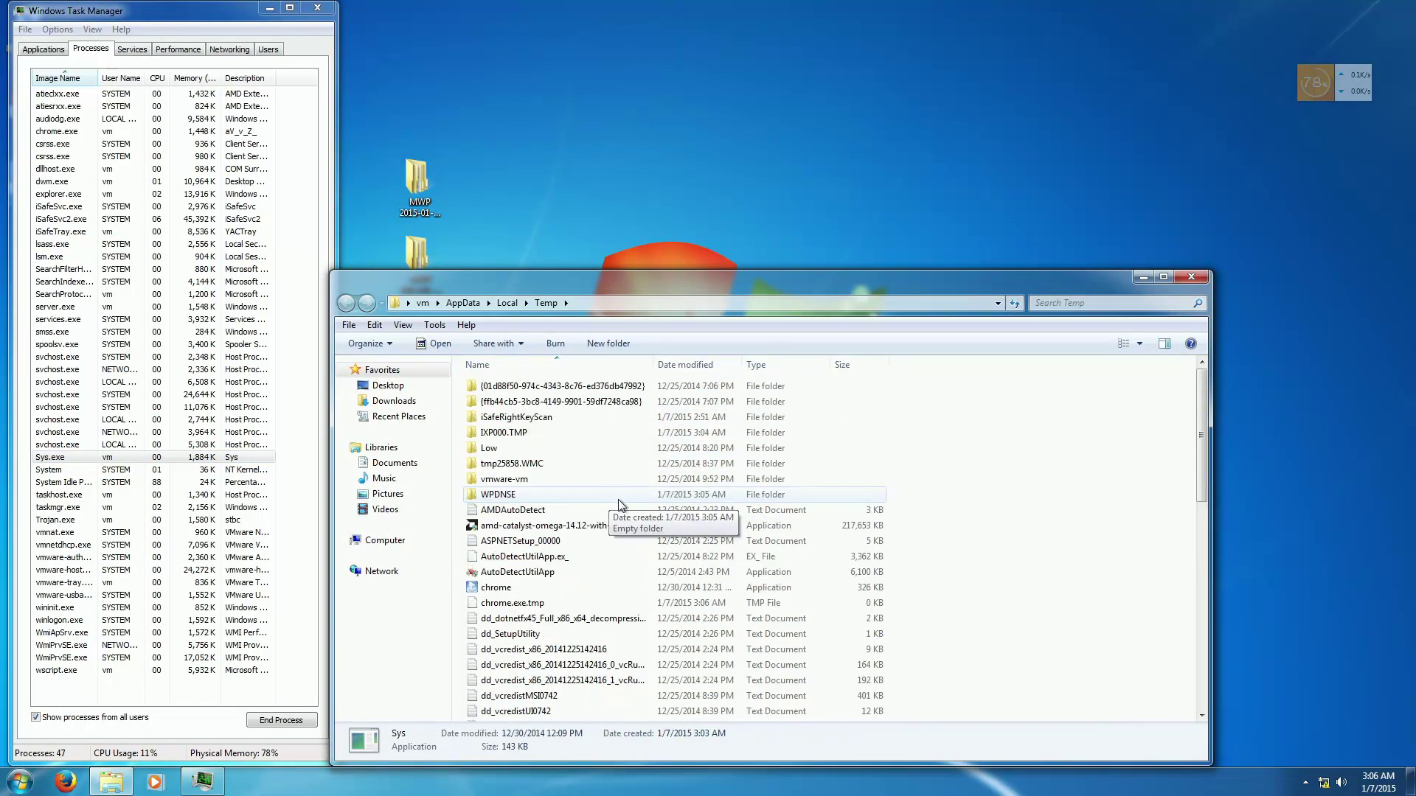
scroll(684, 550, "down", 11)
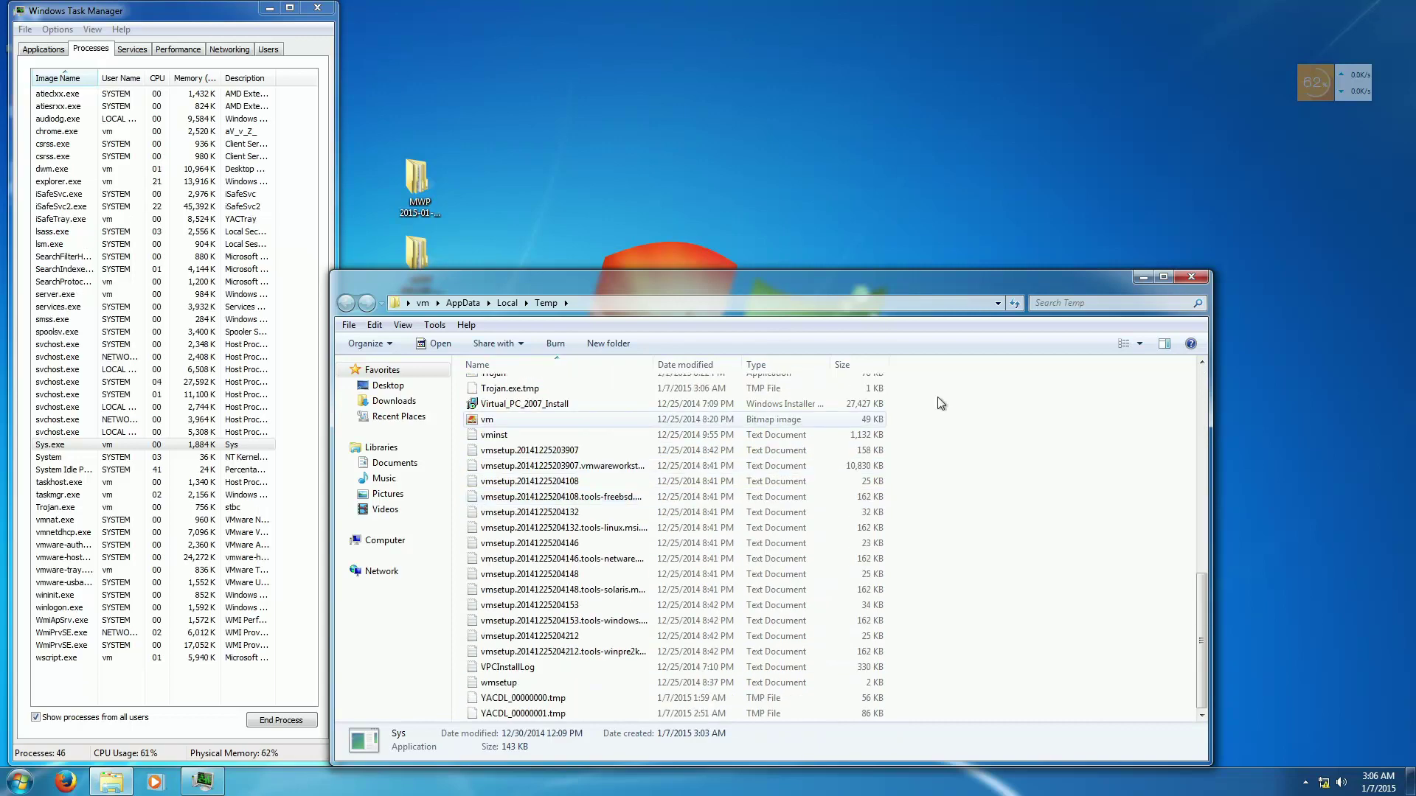
left_click(1196, 277)
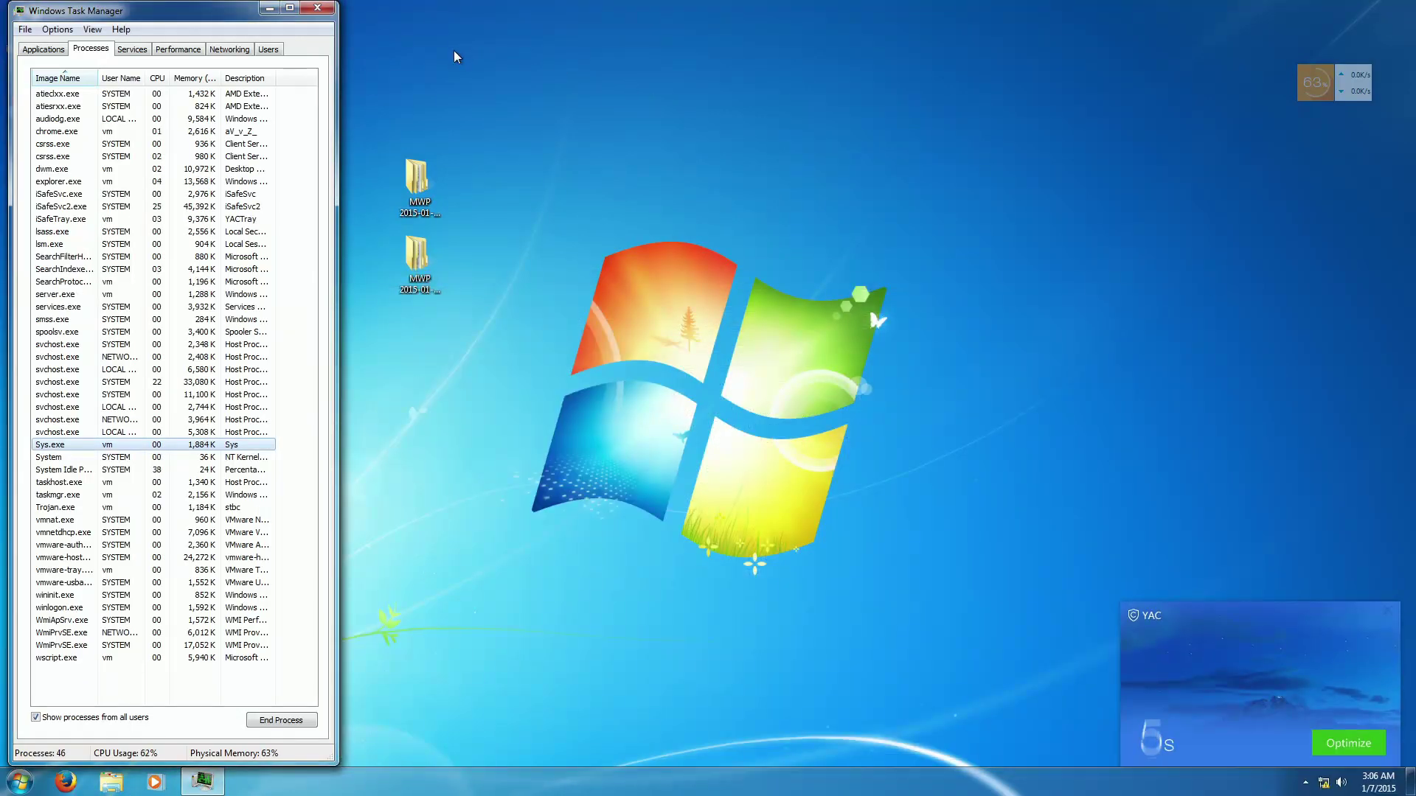
Step: Close Task Manager, connect to the jig wireless network, and open YAC's Anti-Malware page
left_click(319, 11)
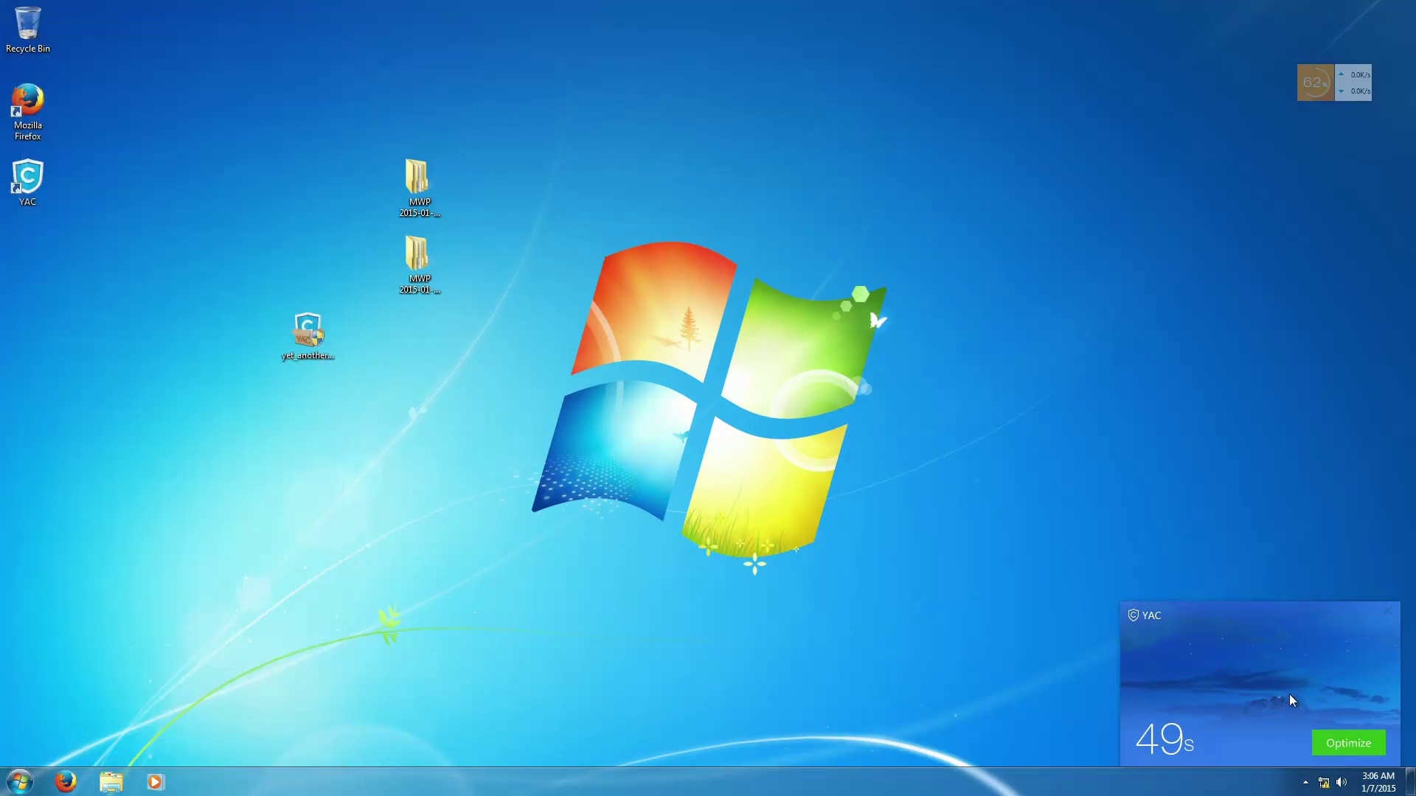
left_click(1324, 786)
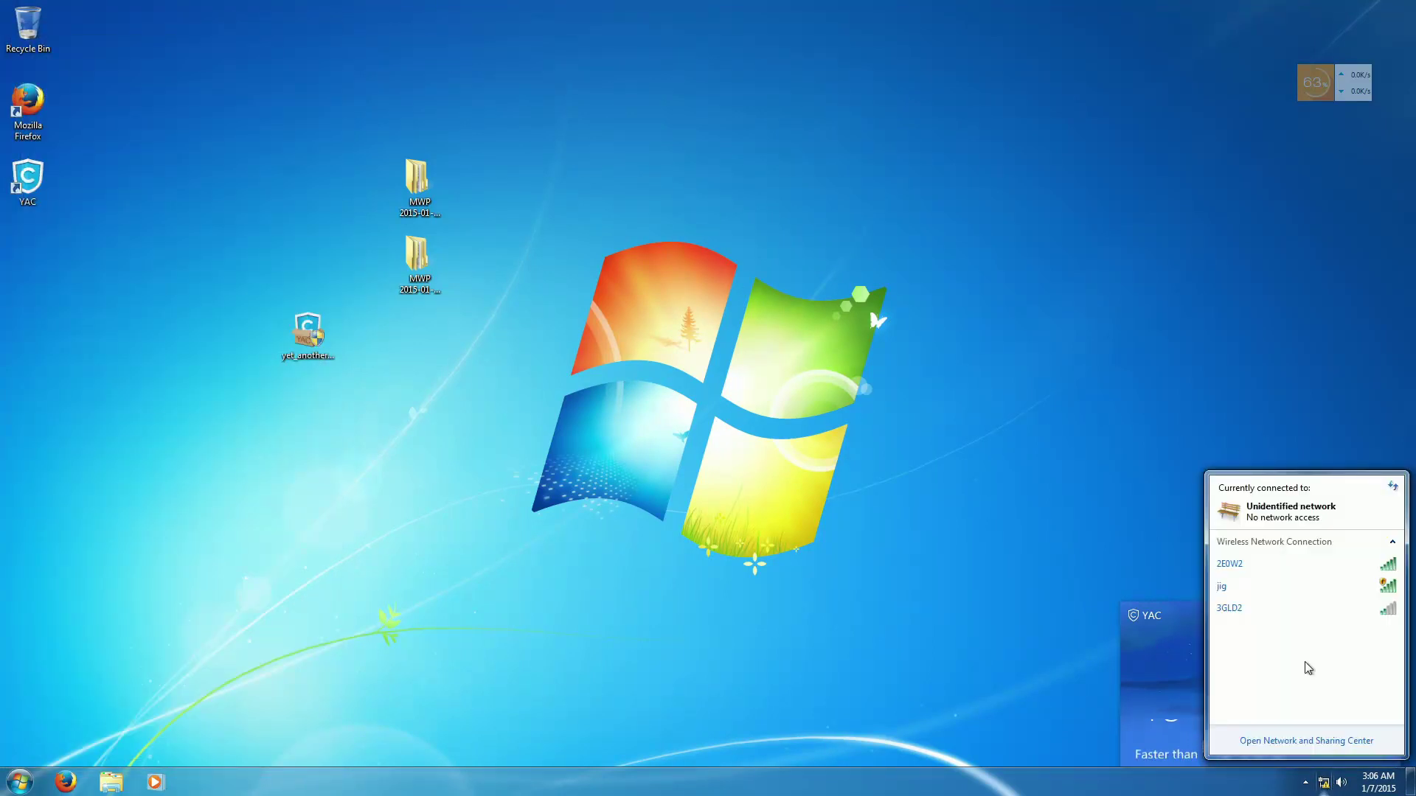
double_click(1312, 591)
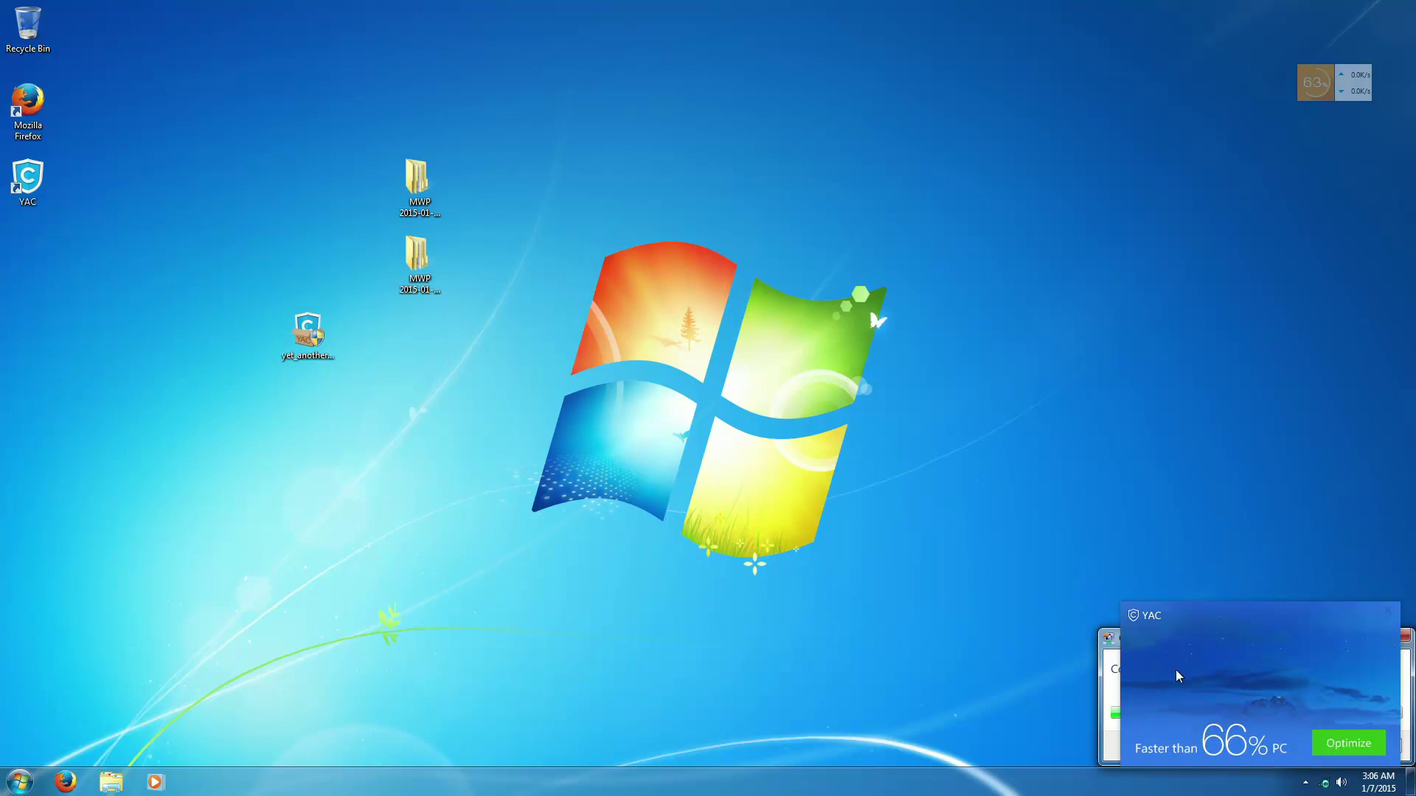
left_click(1350, 744)
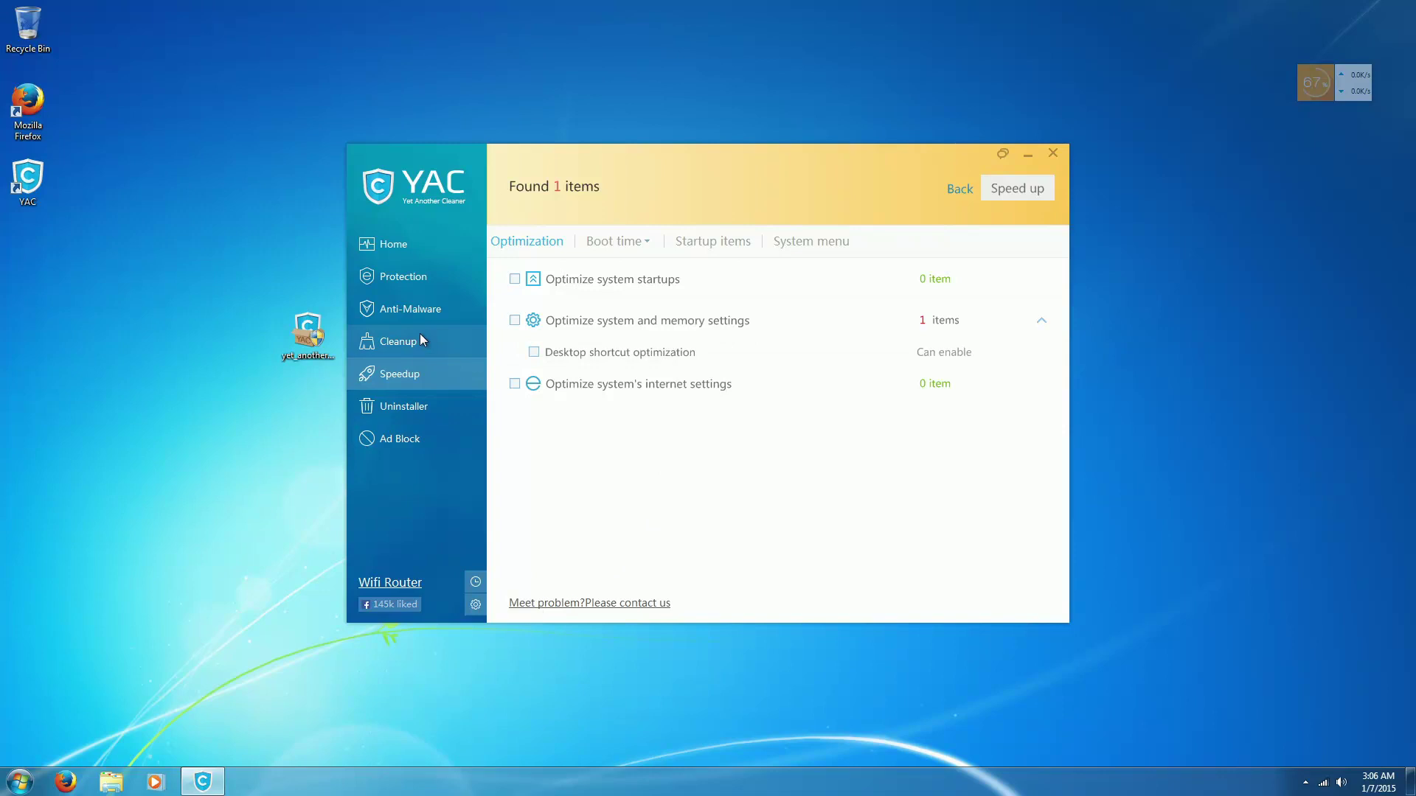
left_click(409, 315)
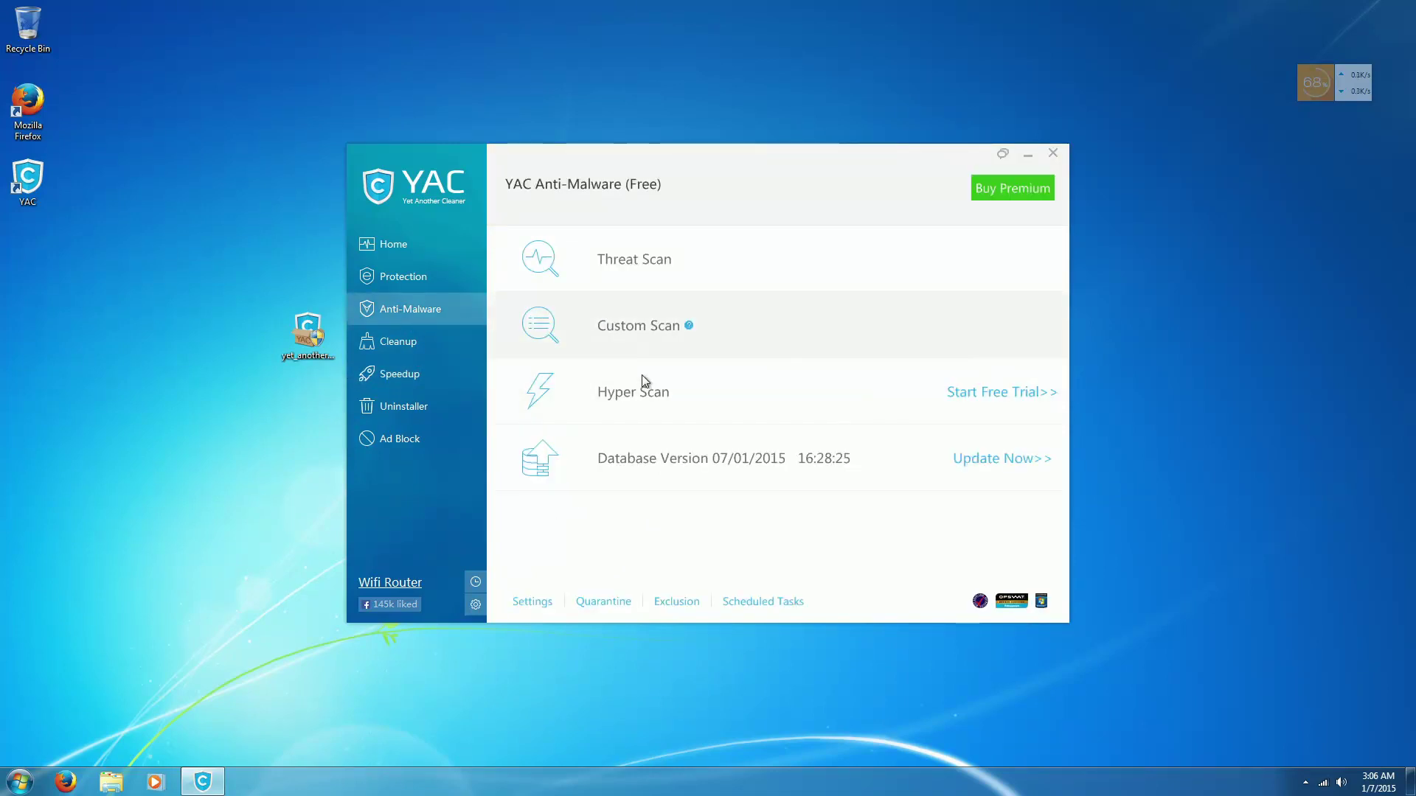
Step: Start a YAC Threat Scan and let it find the two trojans
left_click(663, 277)
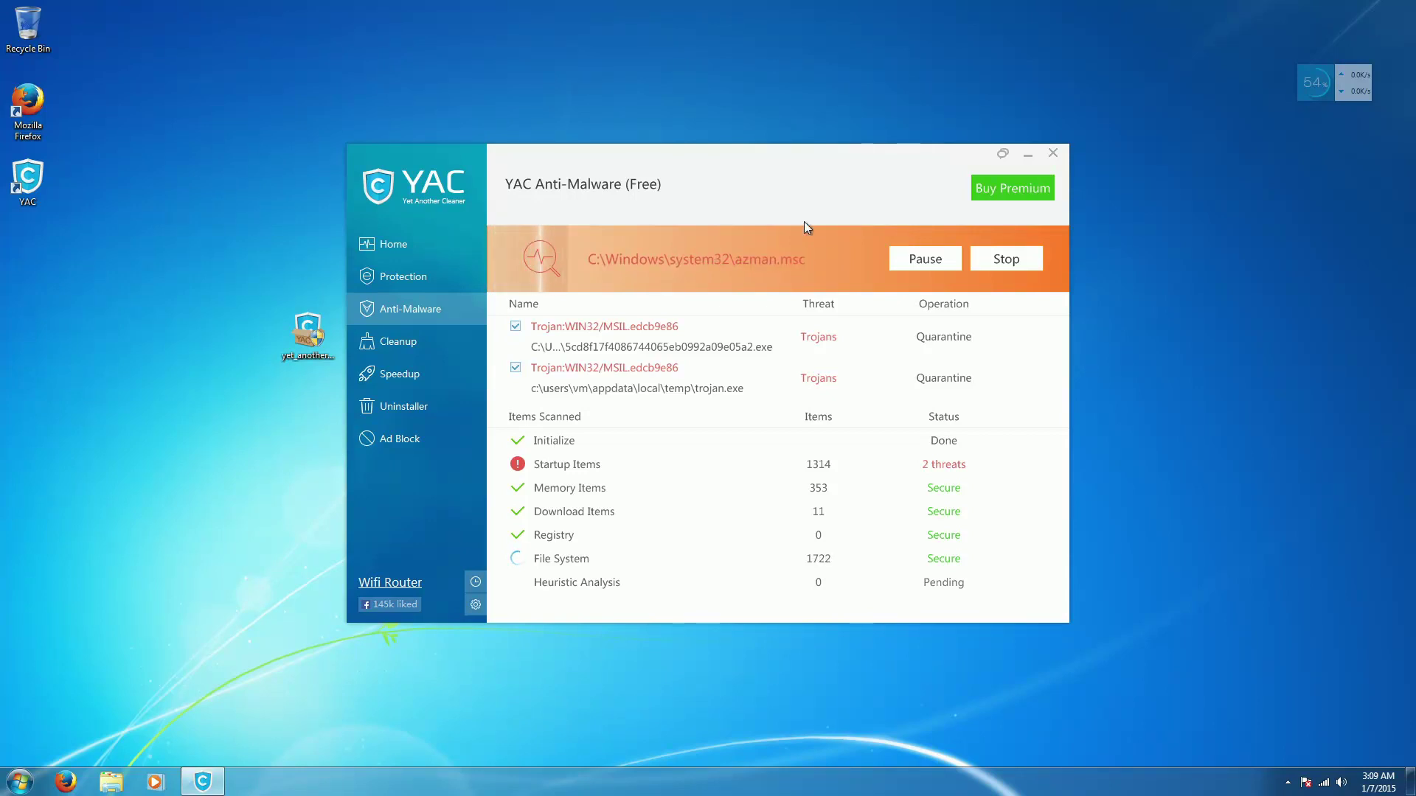
Step: Browse YAC's Protection, Ad Block, Uninstaller, Cleanup and Speedup pages, then return to Anti-Malware
left_click(413, 290)
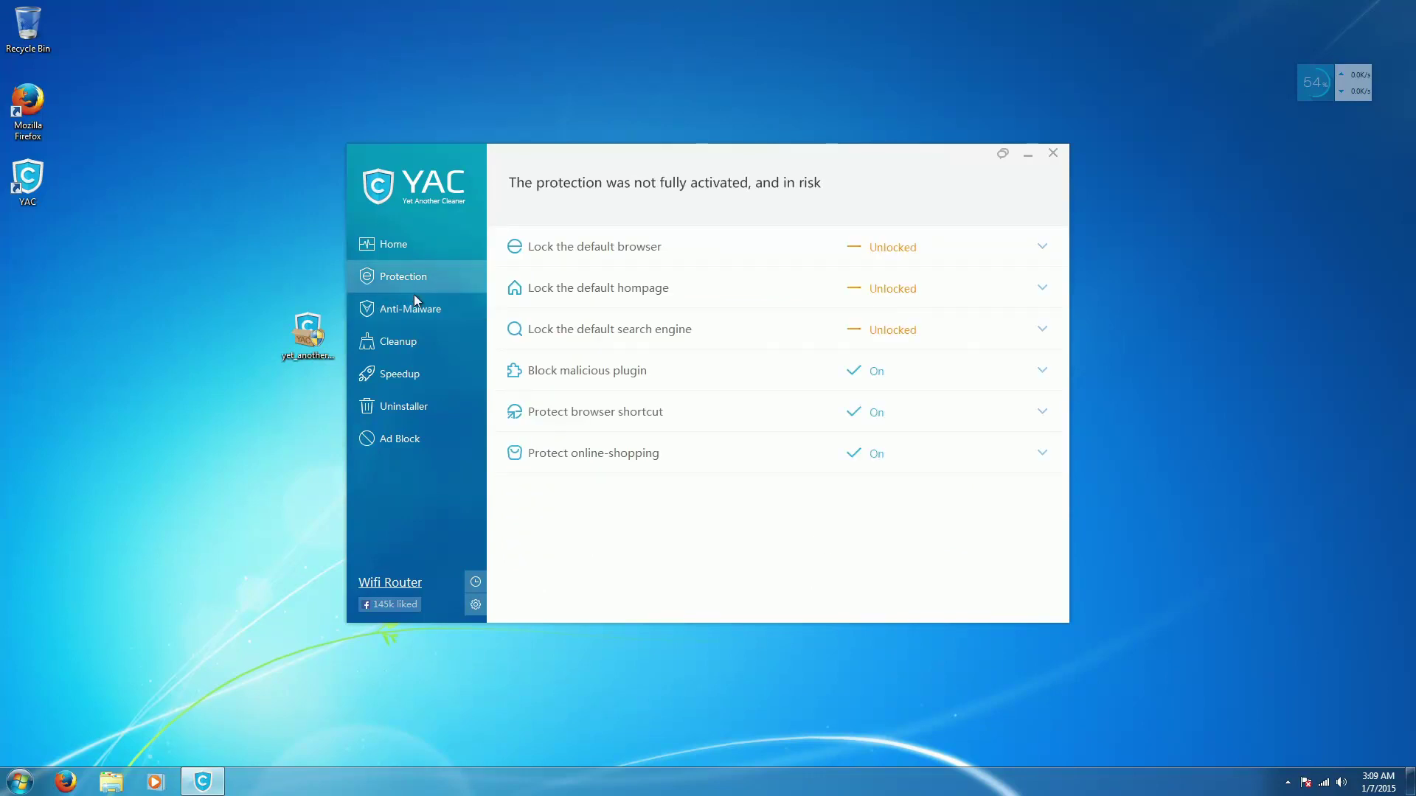
left_click(404, 442)
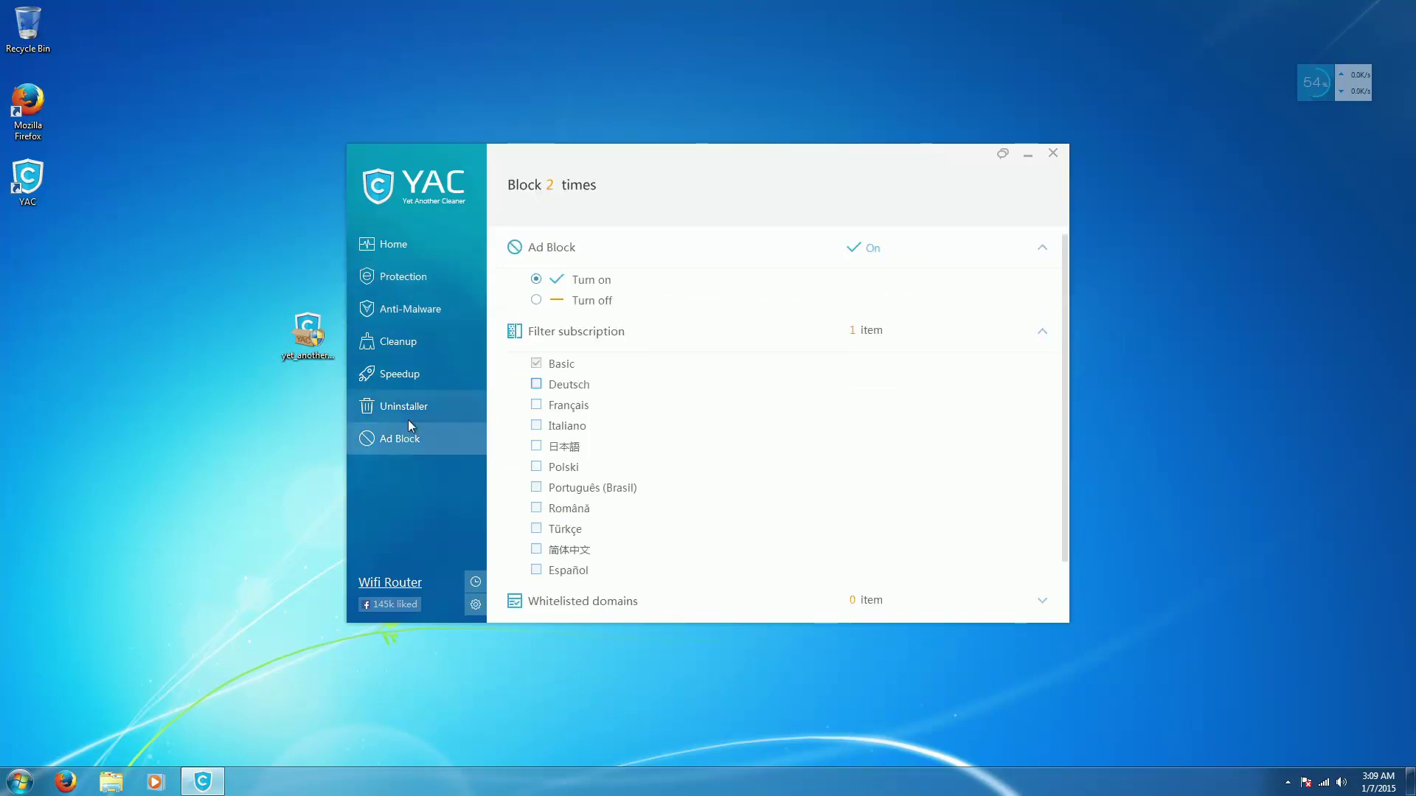
left_click(409, 419)
scroll(723, 502, "down", 3)
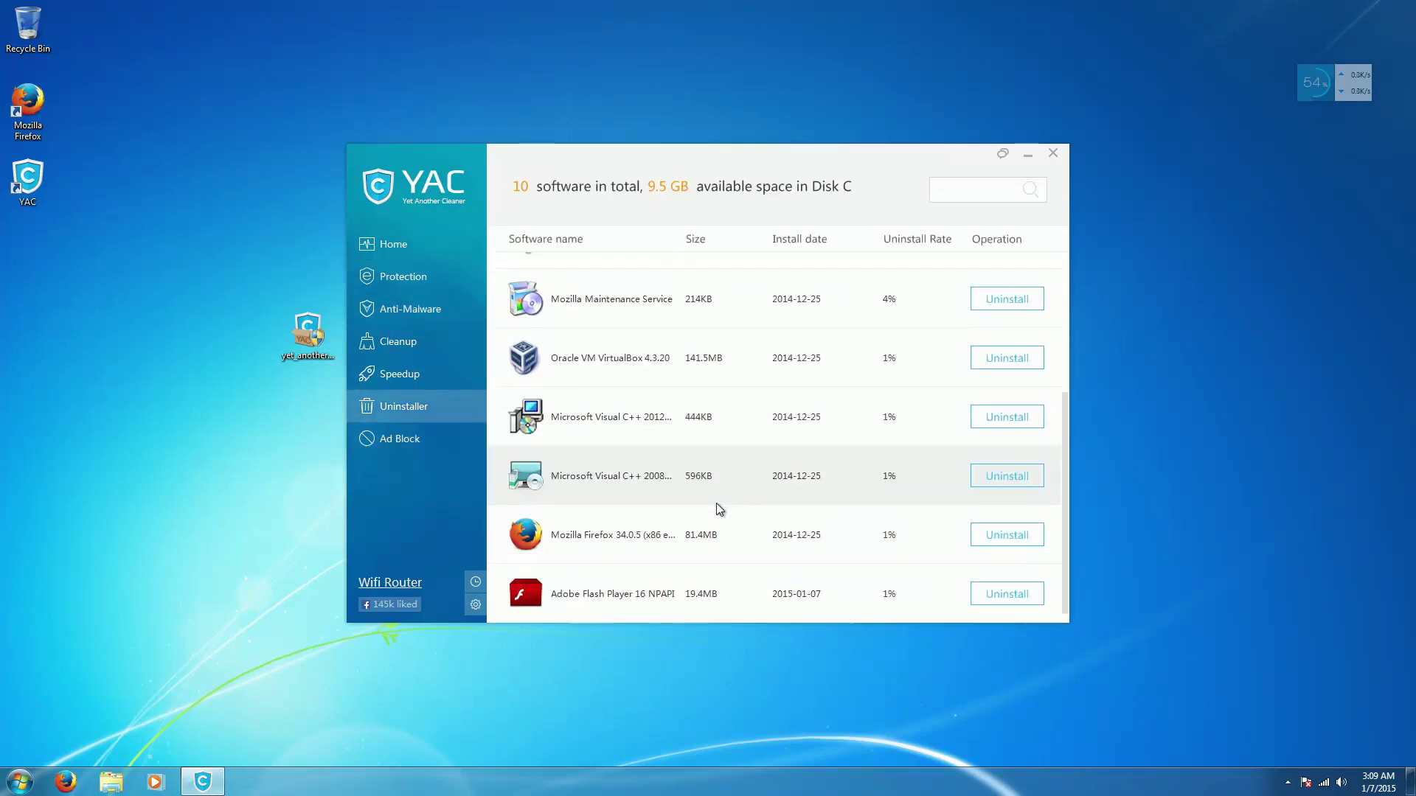
left_click(412, 339)
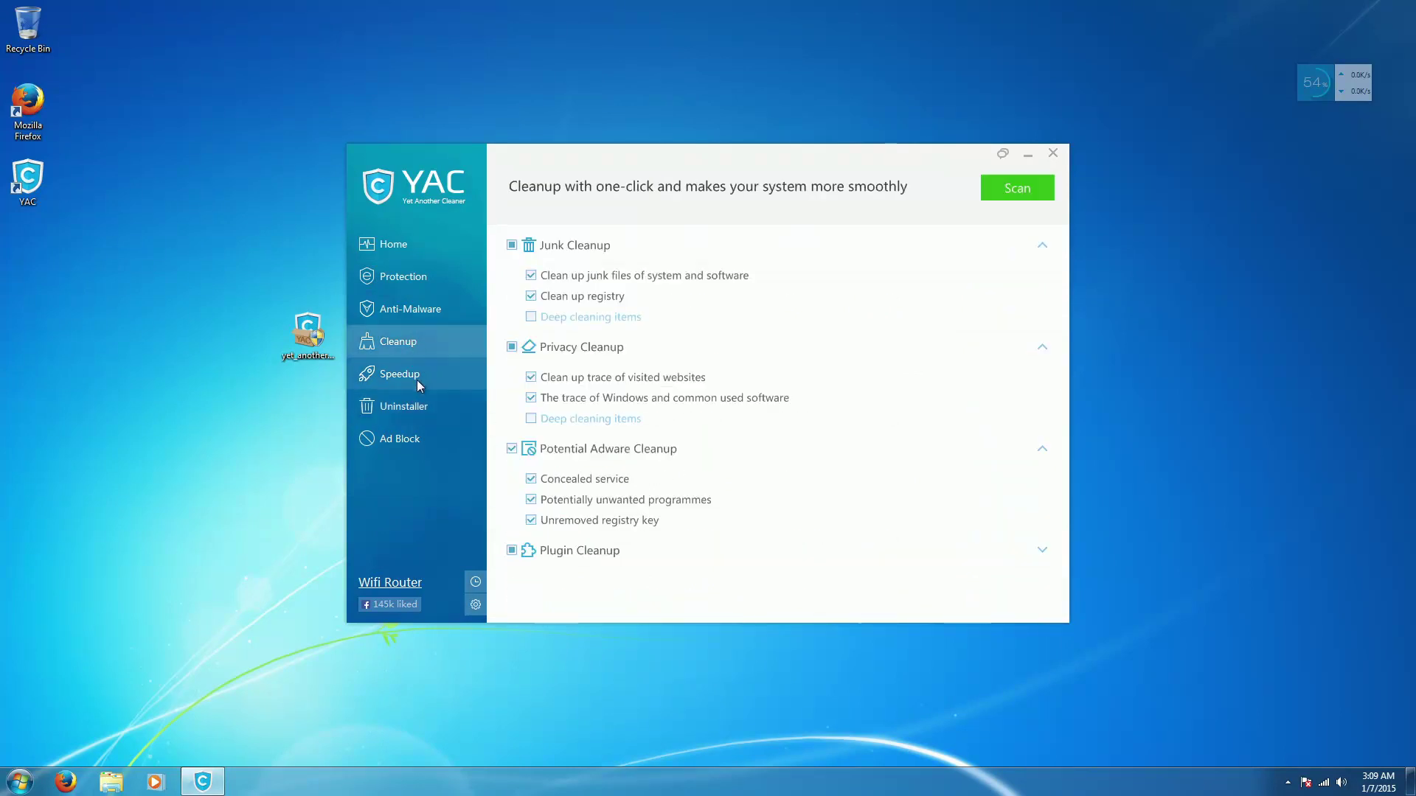
left_click(418, 379)
left_click(404, 346)
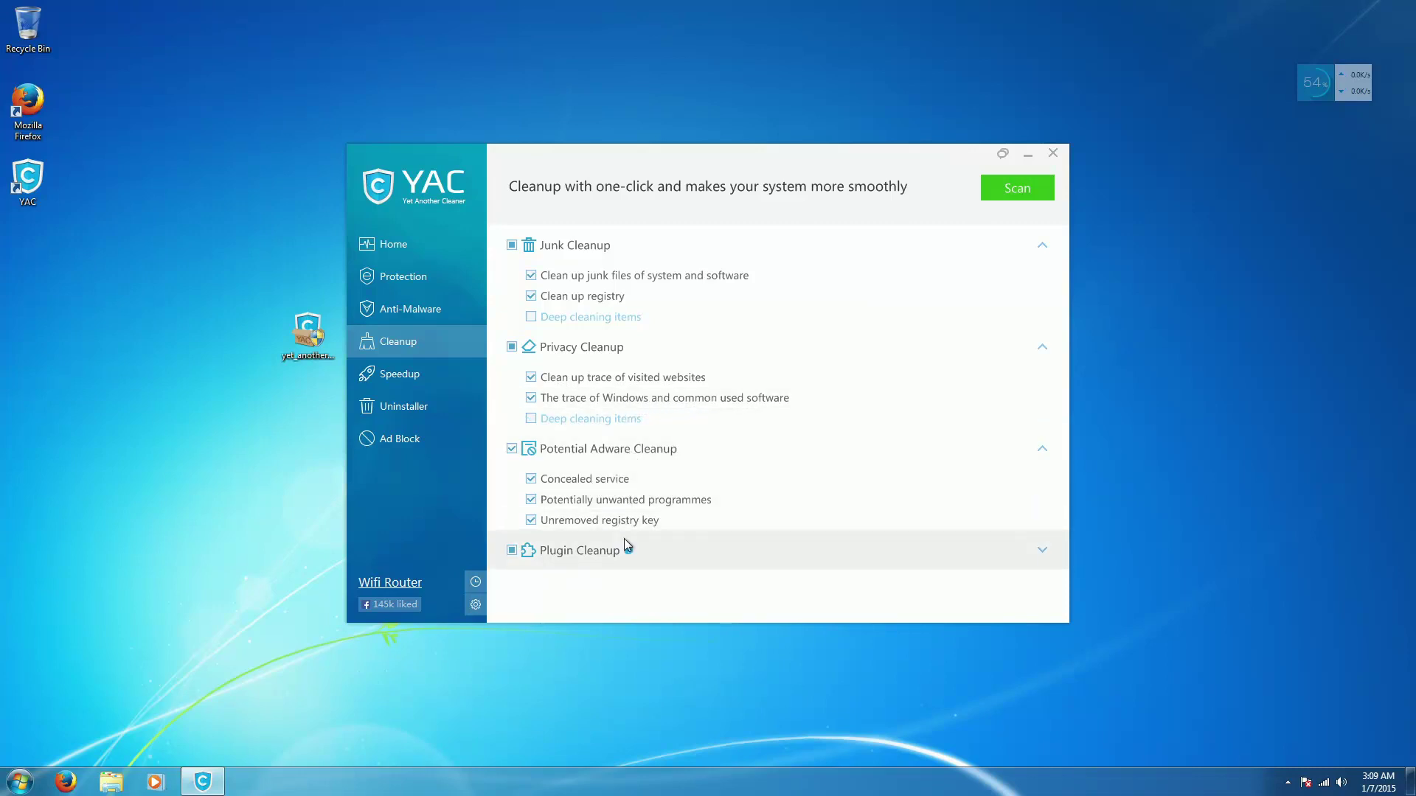
left_click(456, 376)
left_click(693, 245)
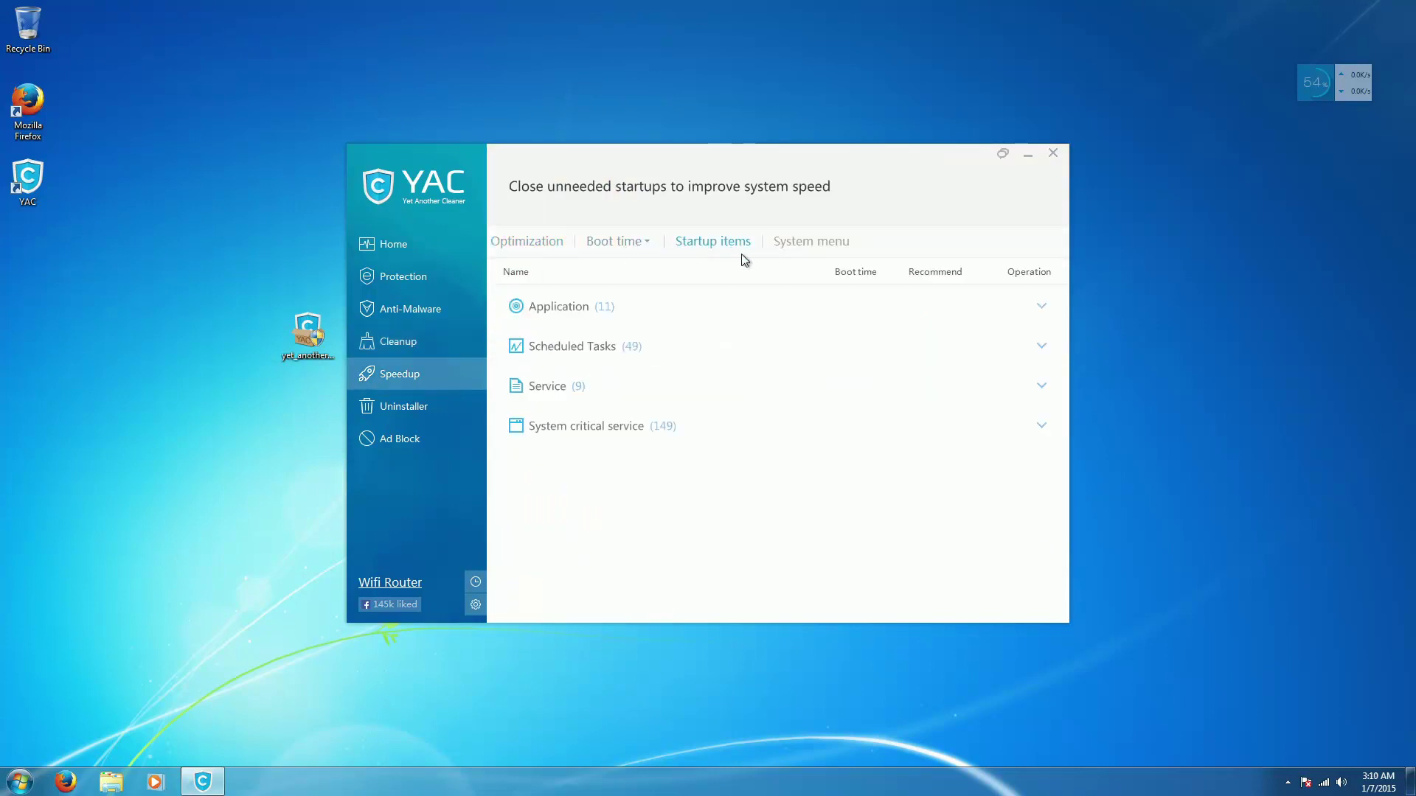
left_click(806, 243)
left_click(423, 432)
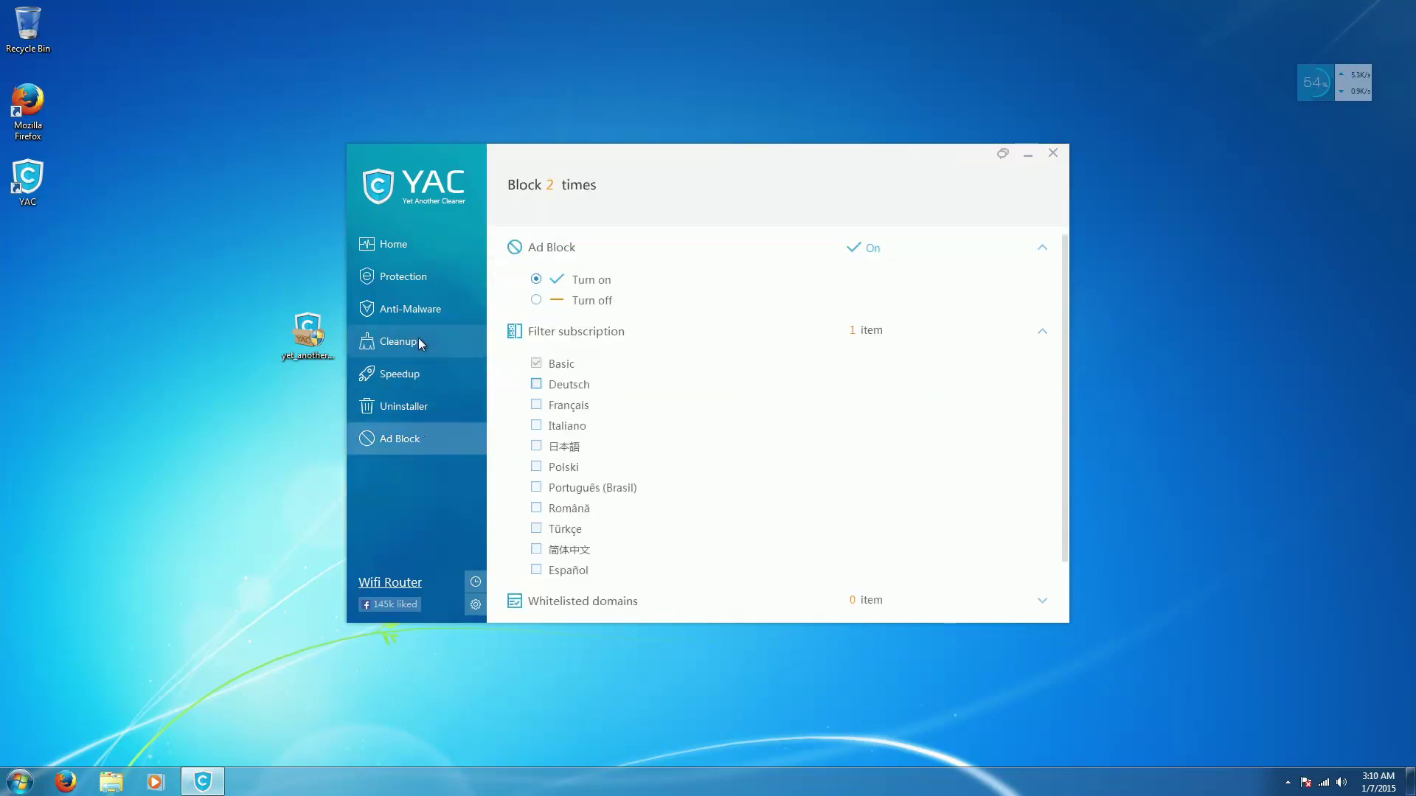
left_click(404, 312)
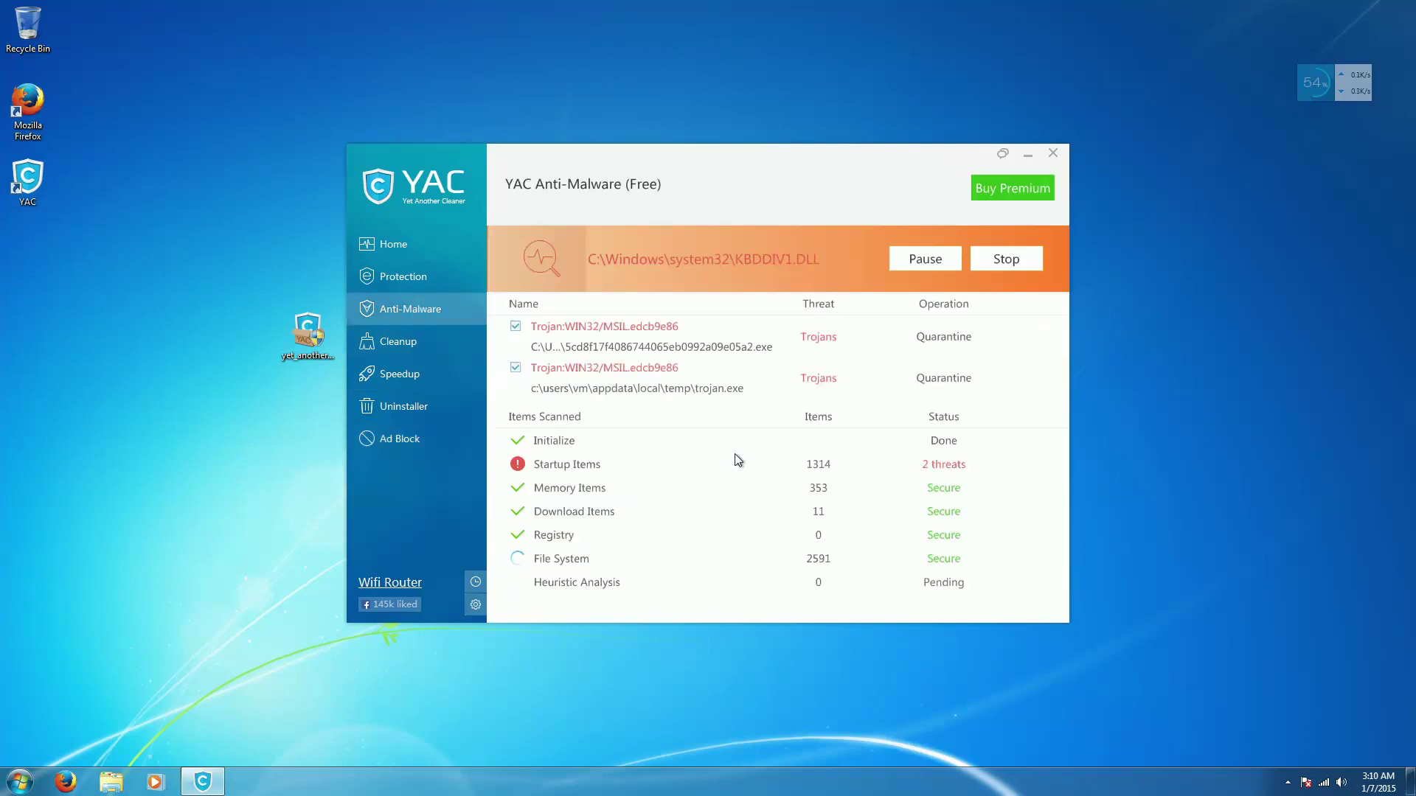
Step: Stop the scan, quarantine both detected trojans, and return to the scan choices
left_click(1014, 266)
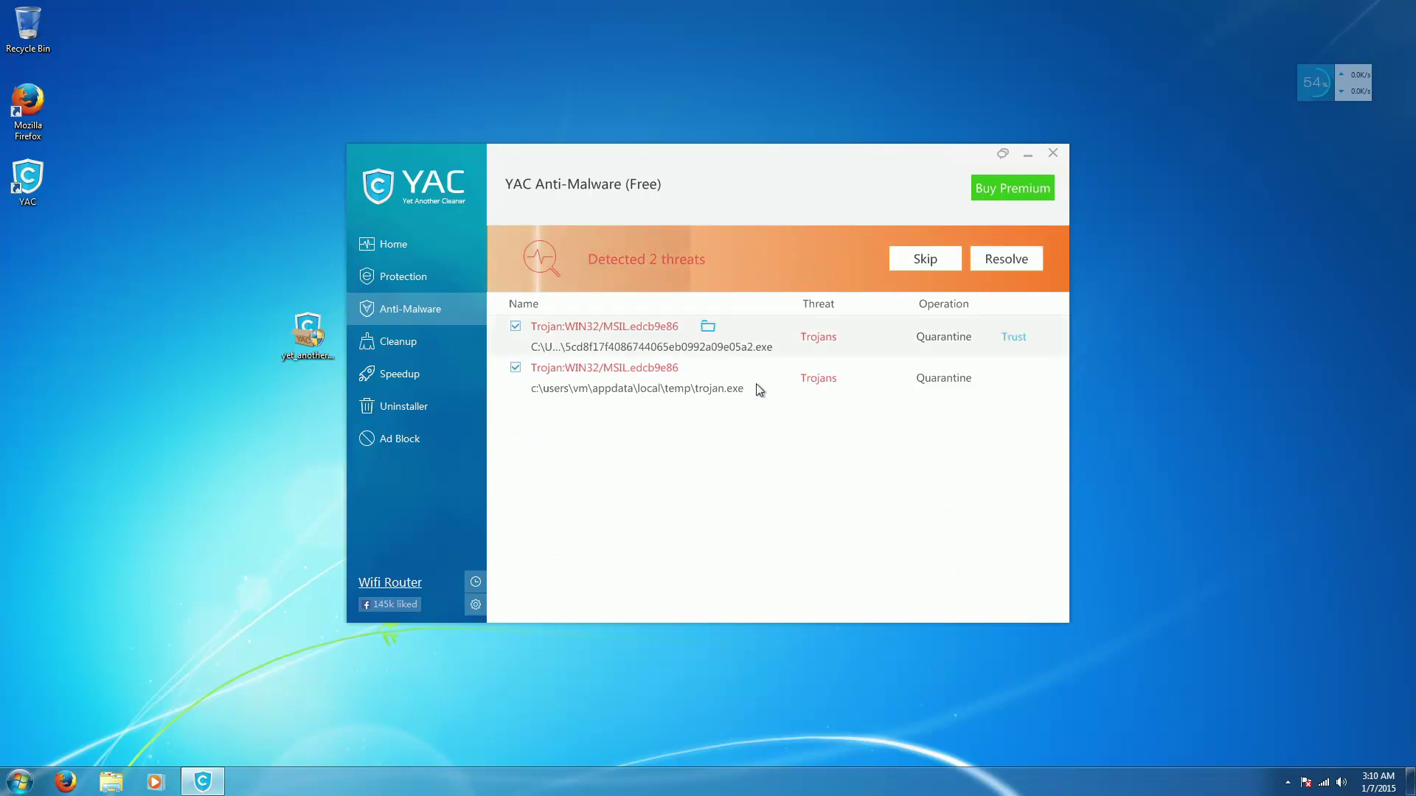
left_click(1004, 264)
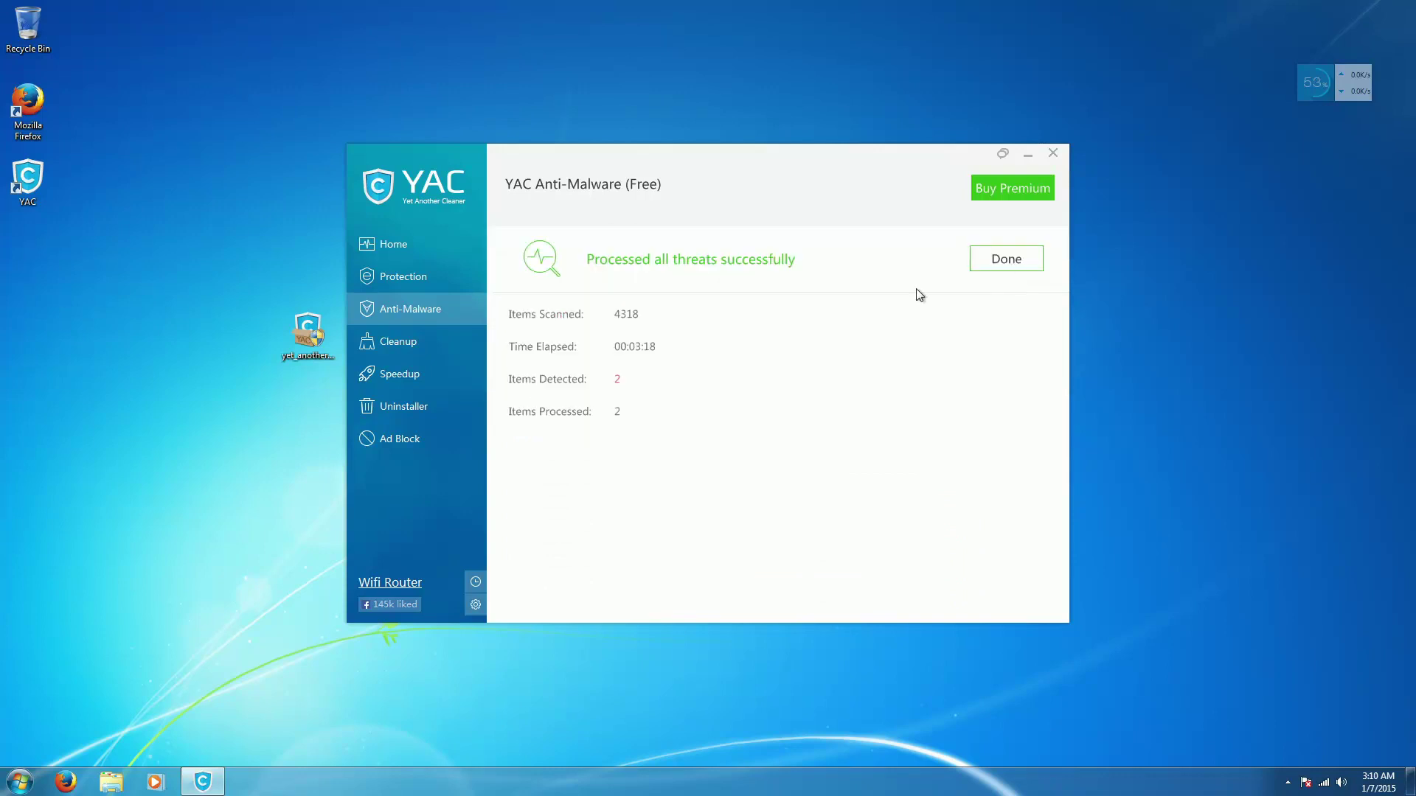
left_click(1020, 264)
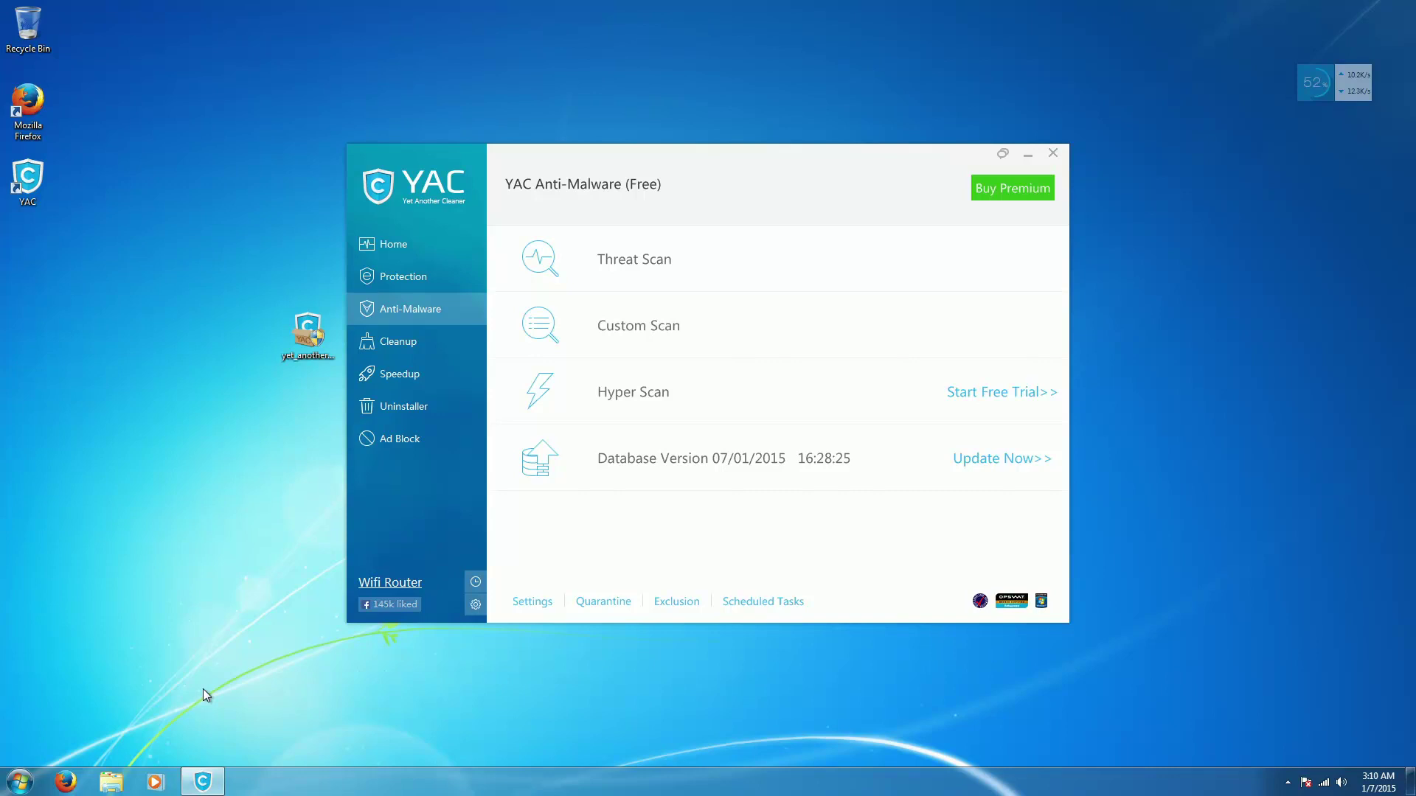
Step: From Control Panel's installed programs list, start uninstalling YAC(Yet Another Cleaner!)
left_click(20, 781)
left_click(286, 511)
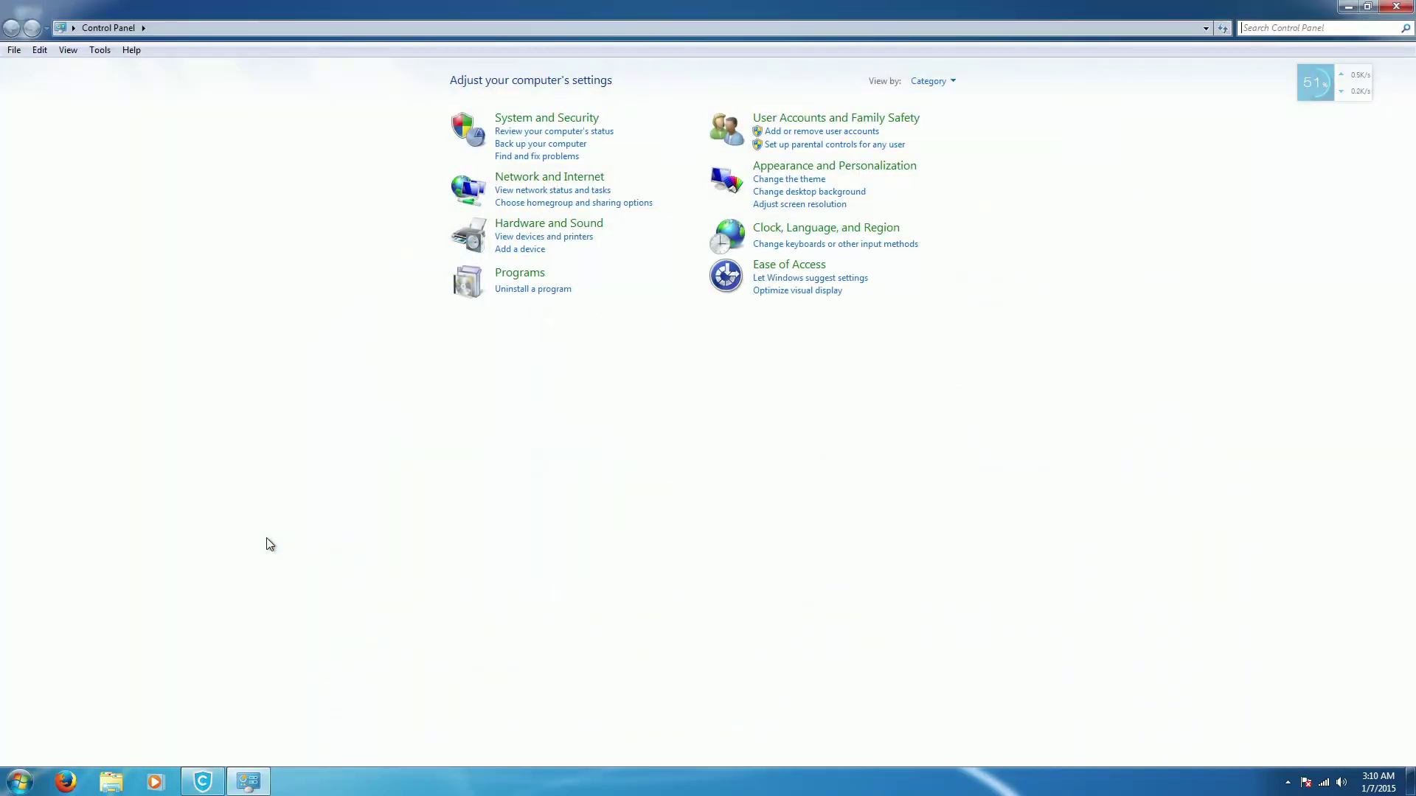
left_click(532, 289)
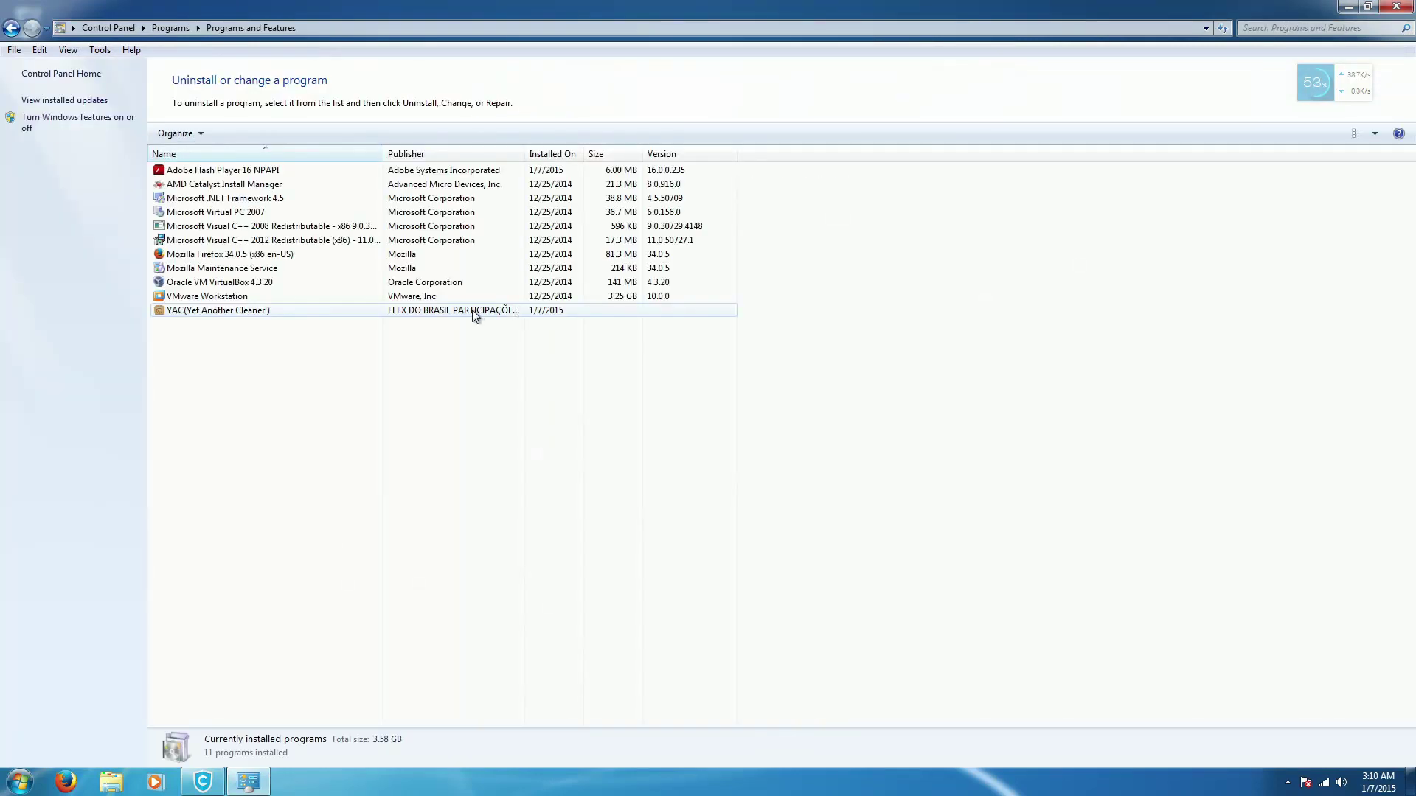
left_click(231, 309)
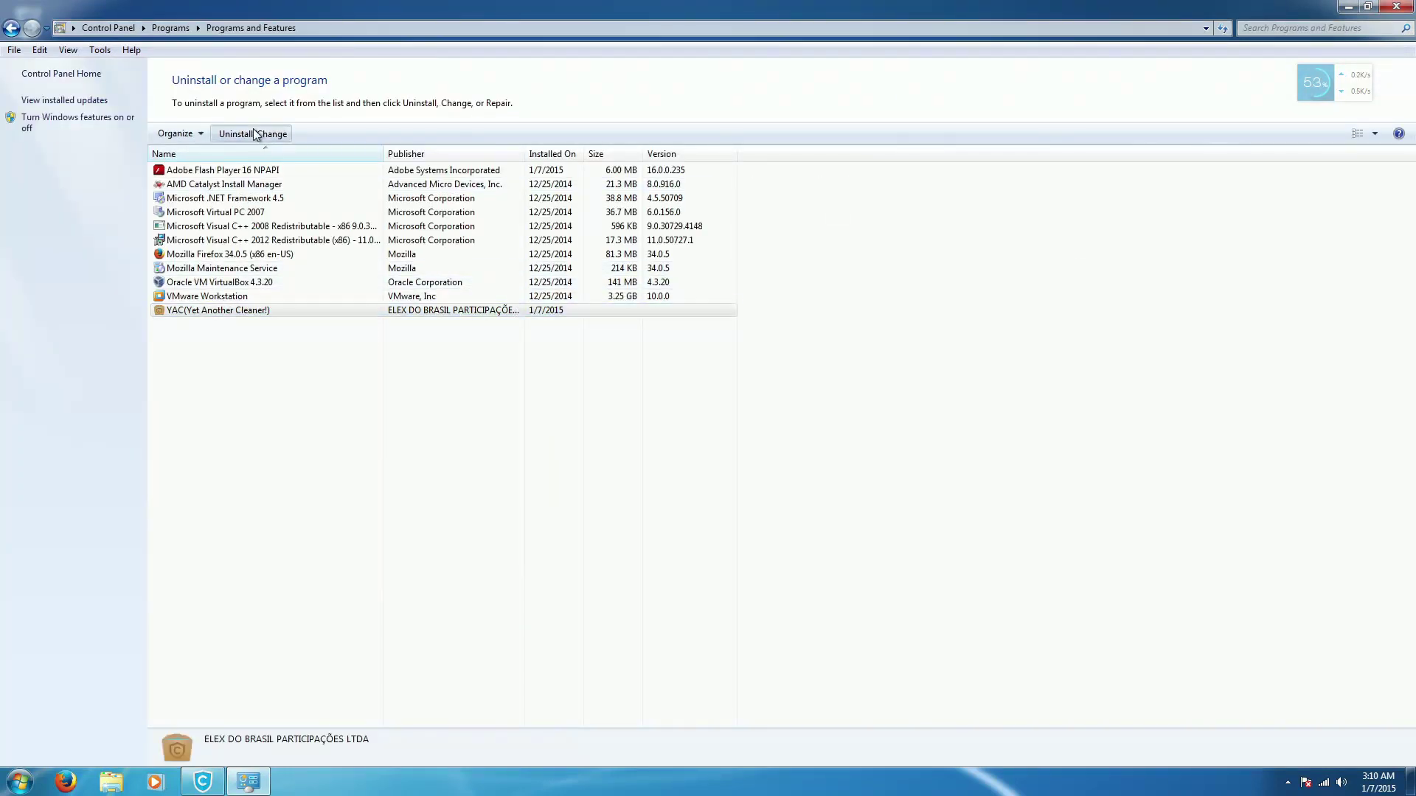
left_click(254, 136)
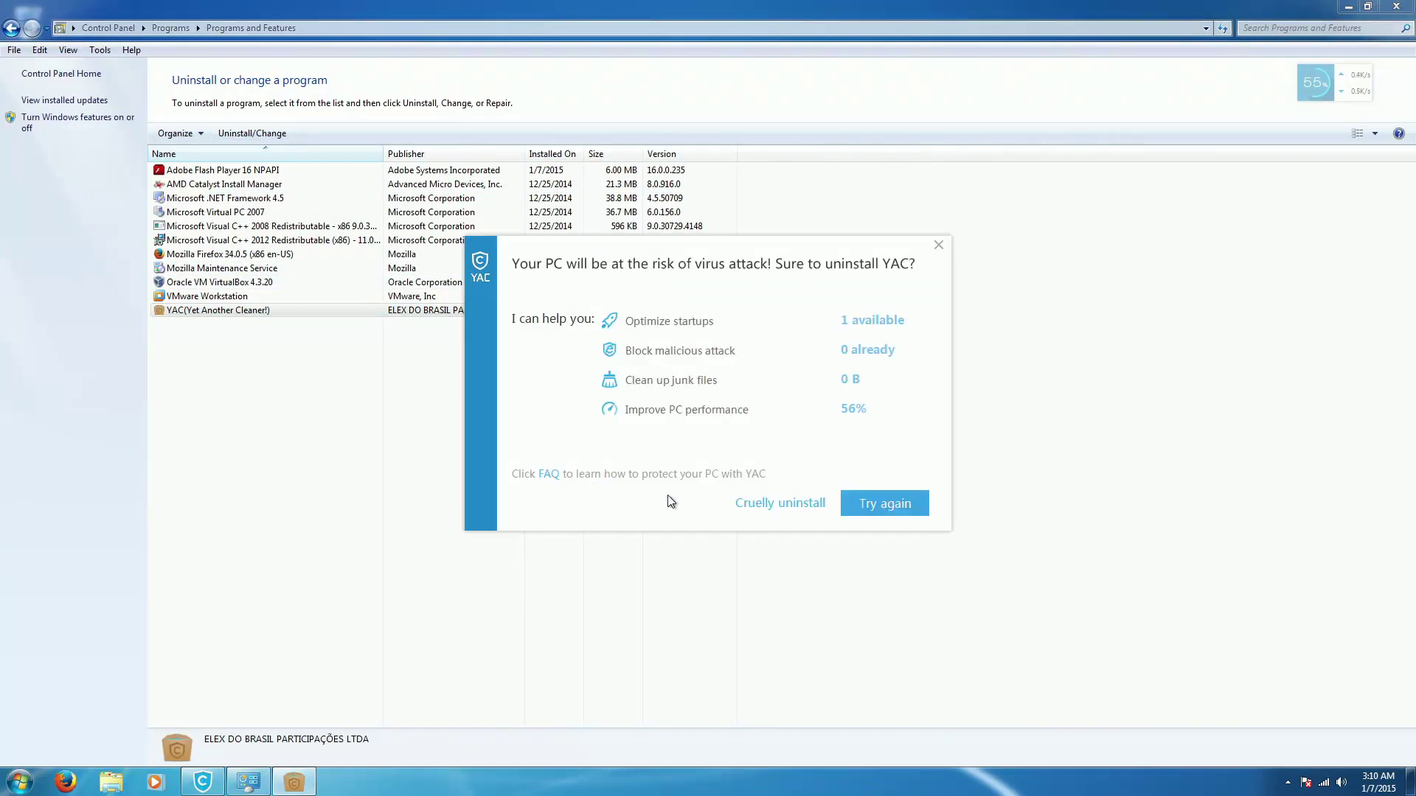
Step: Confirm removal with Cruelly uninstall and close the Control Panel window
left_click(782, 504)
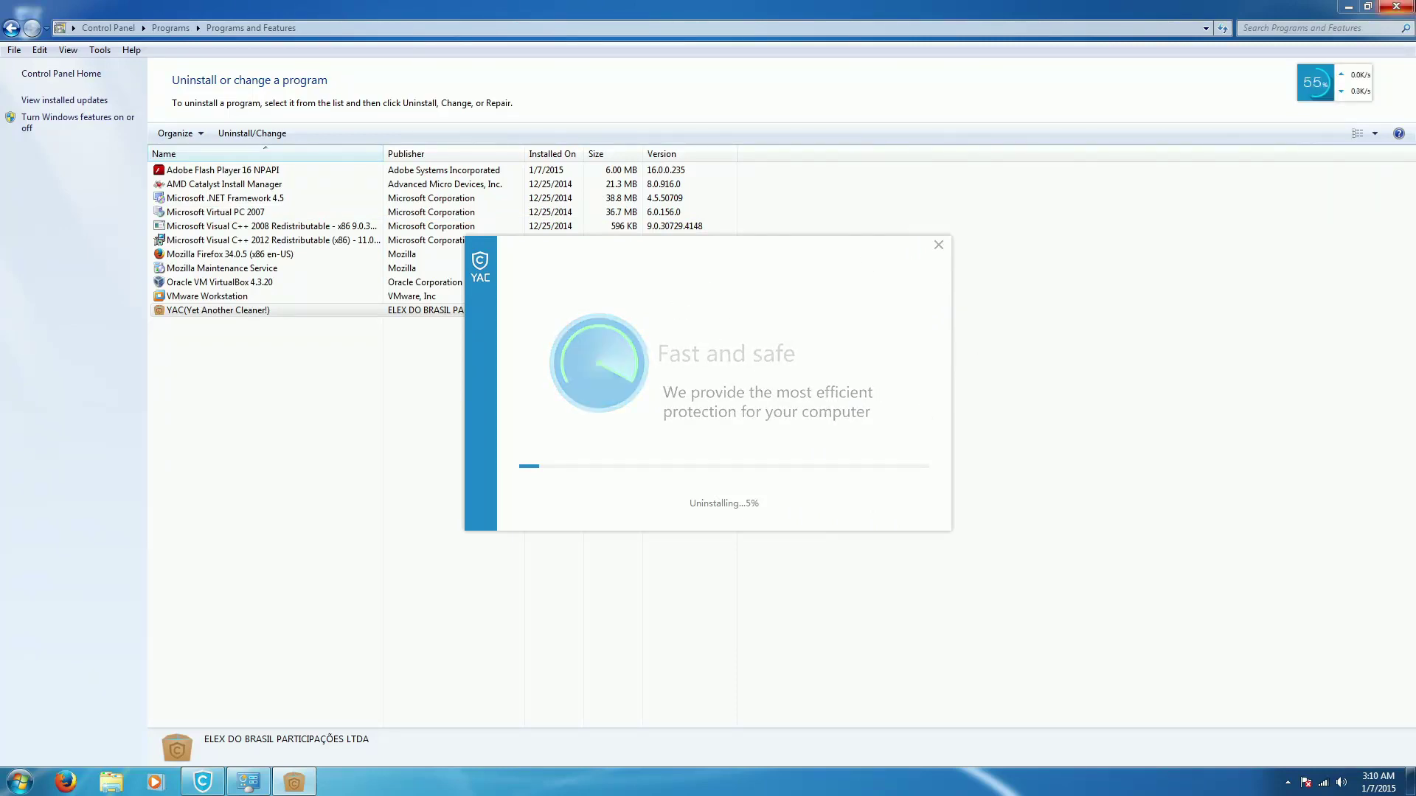
left_click(1396, 6)
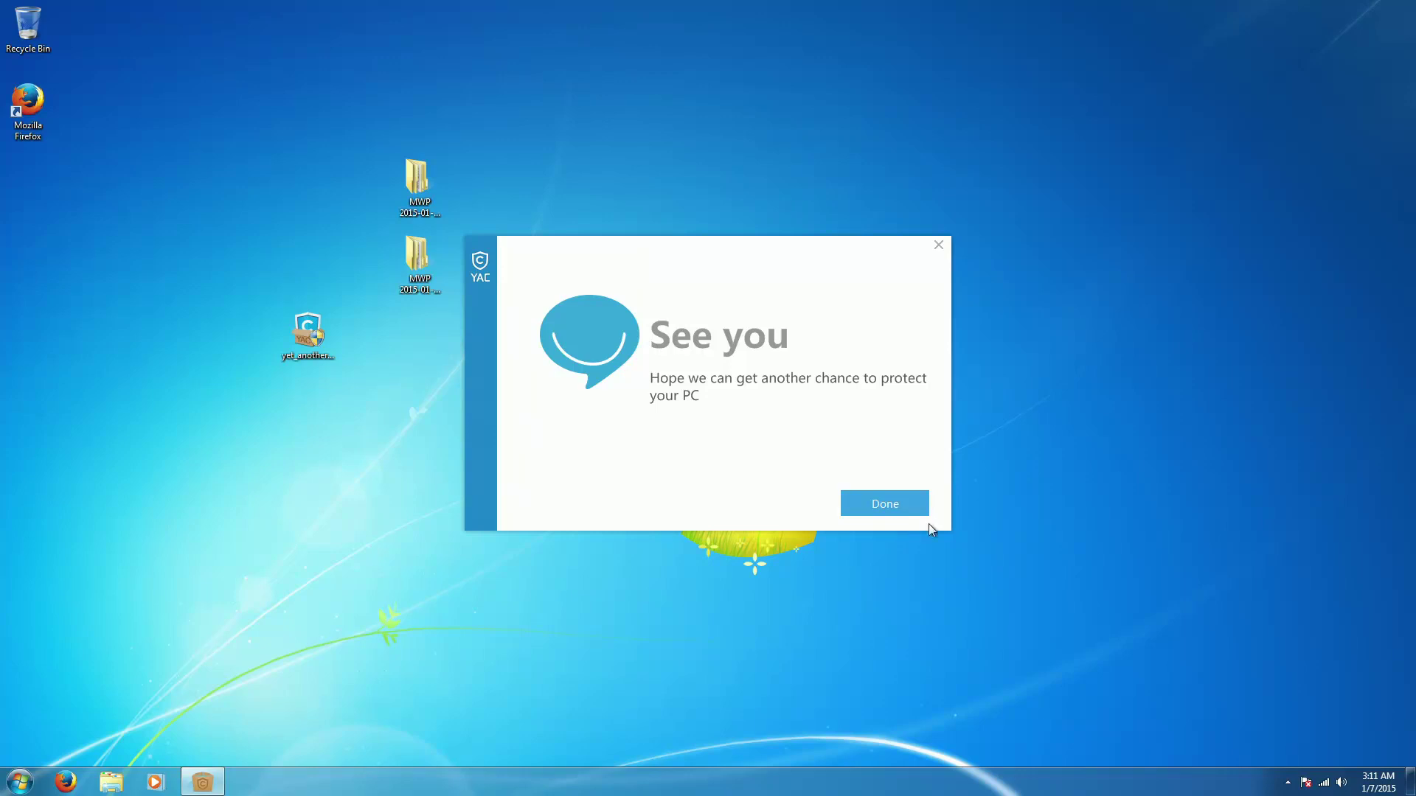
Step: Dismiss YAC's See you dialog and close the Firefox farewell page that opens
left_click(914, 503)
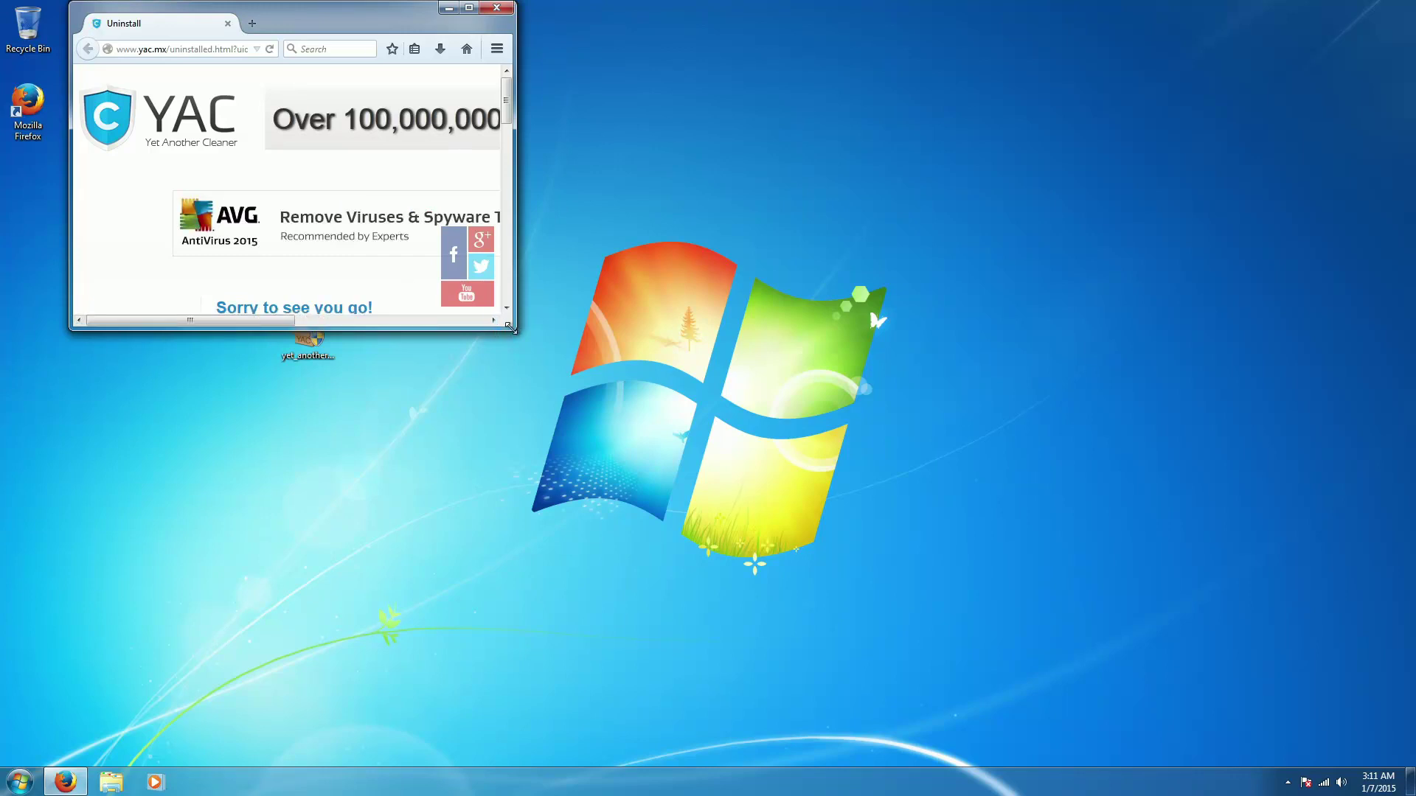
left_click_drag(508, 330, 693, 440)
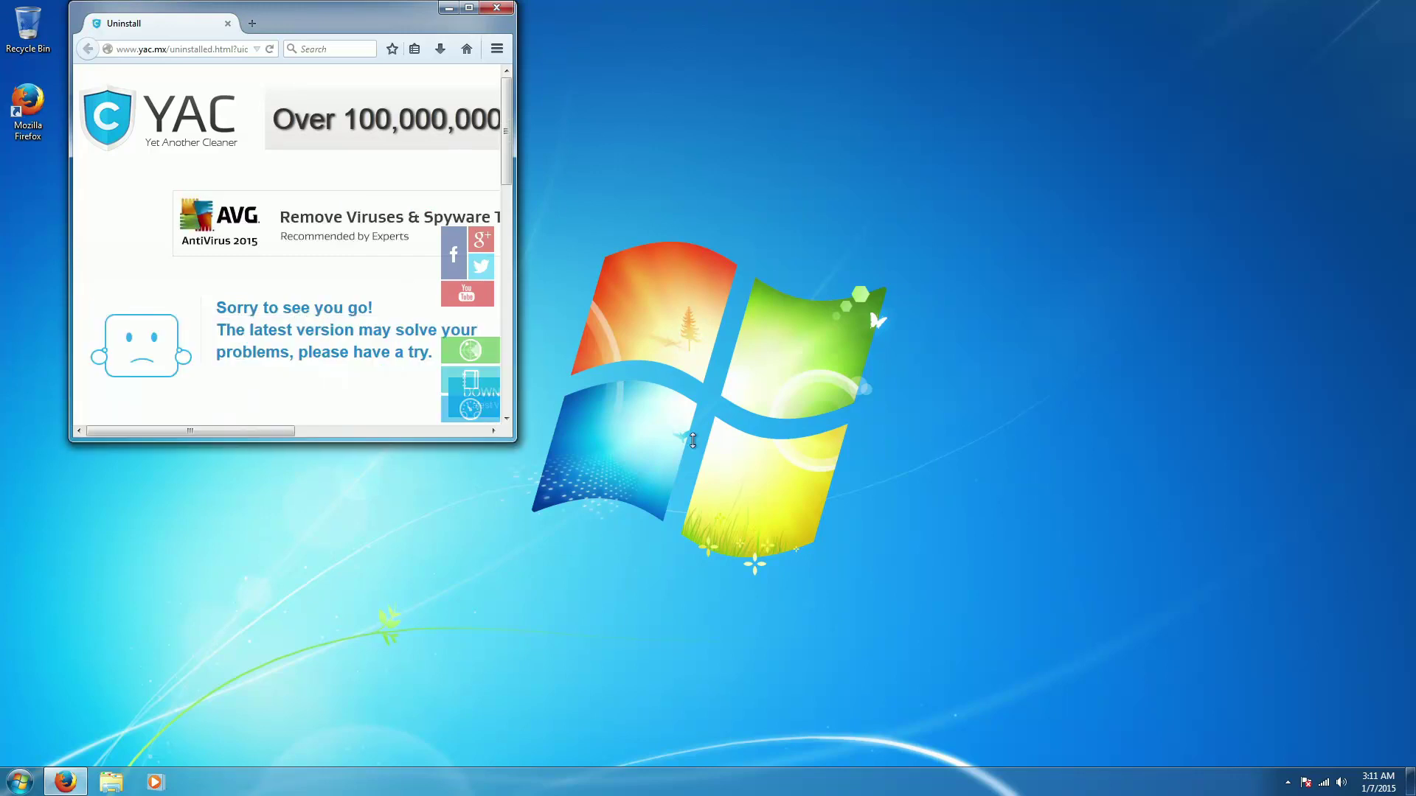
left_click(497, 8)
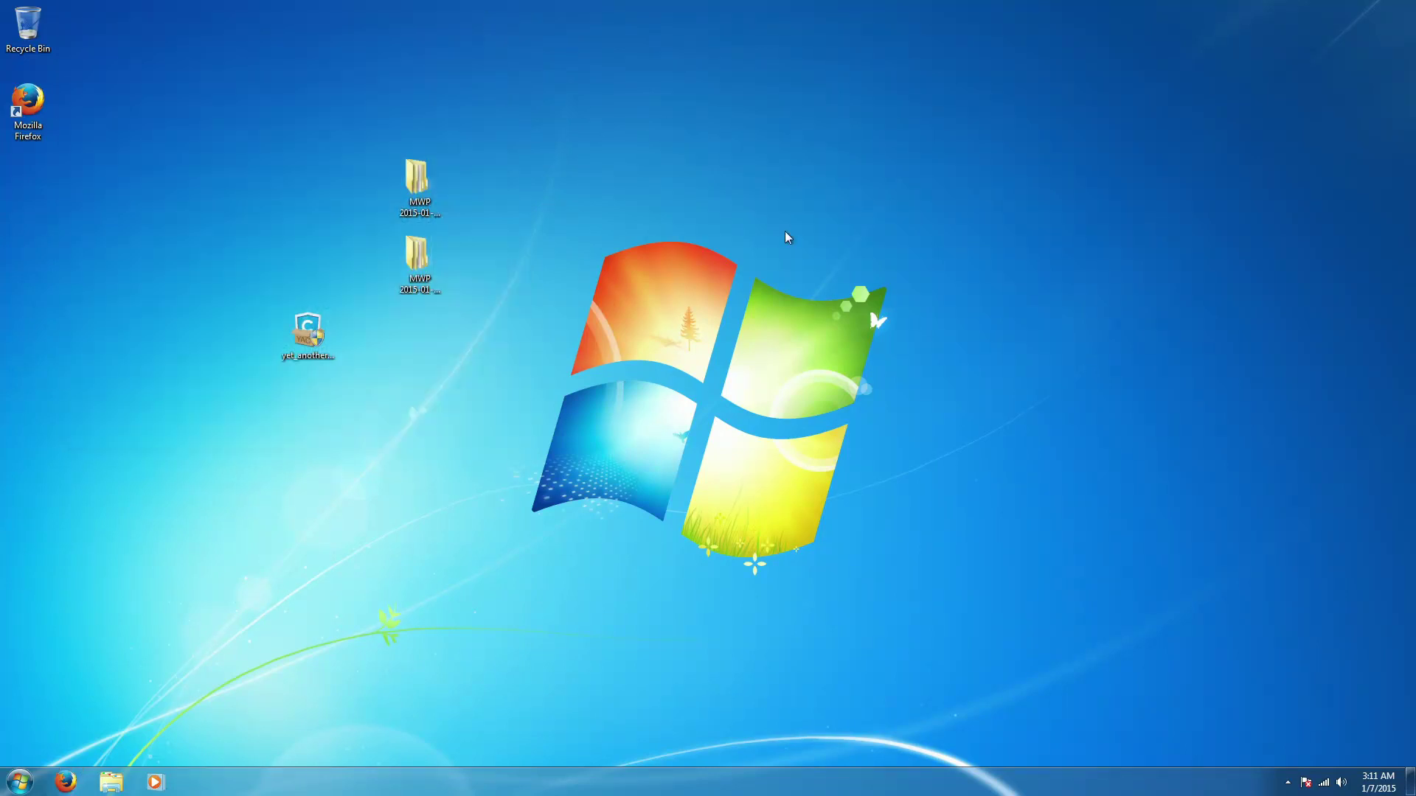
left_click(1287, 783)
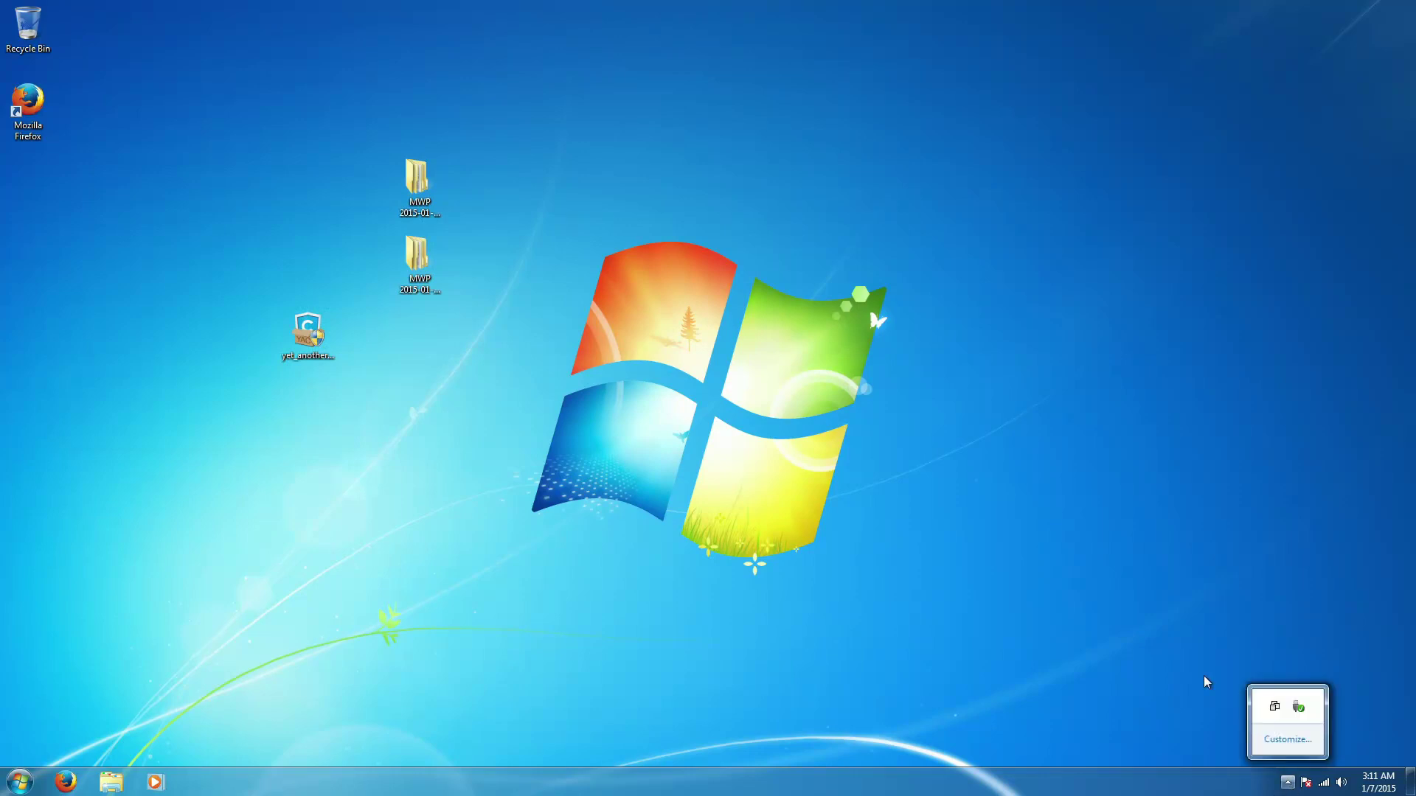
left_click(1188, 659)
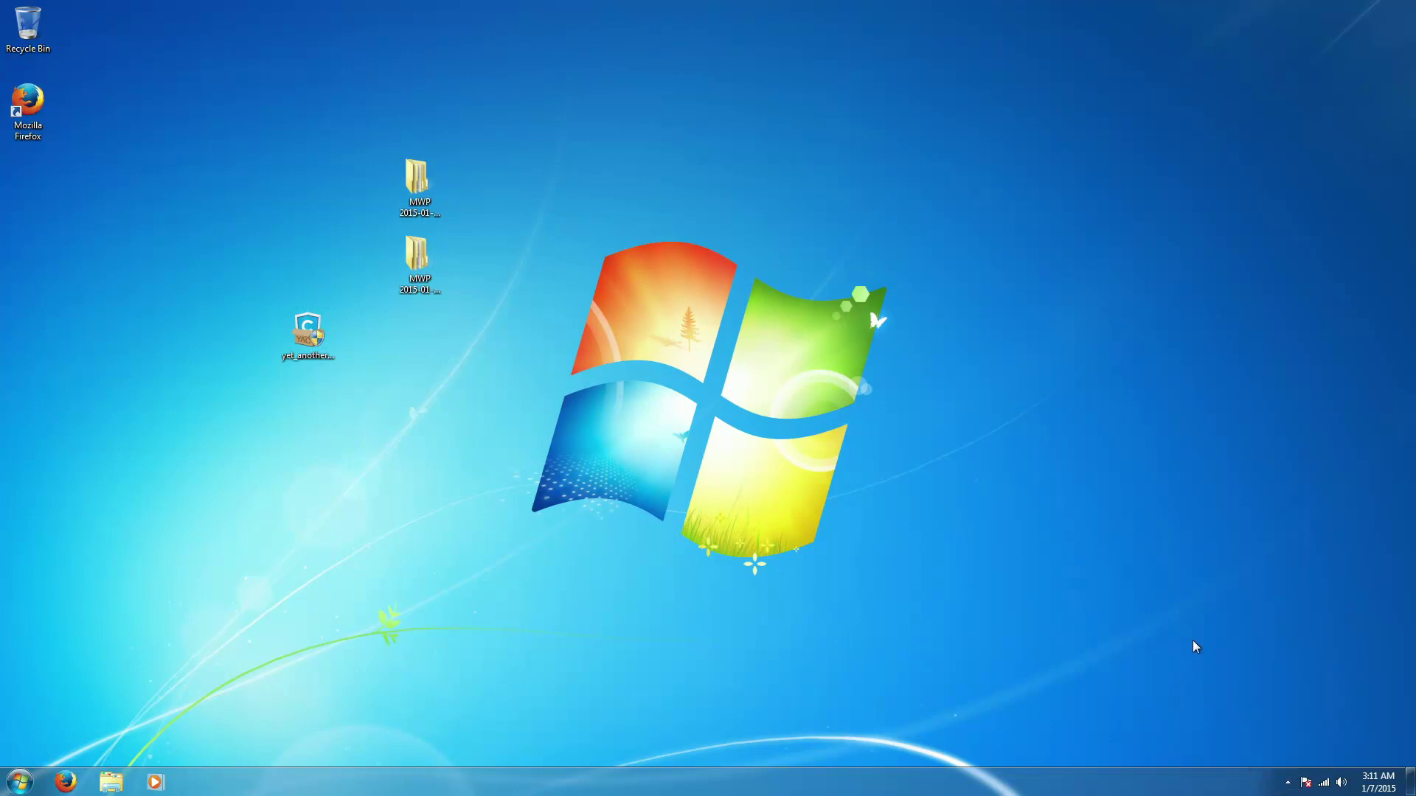